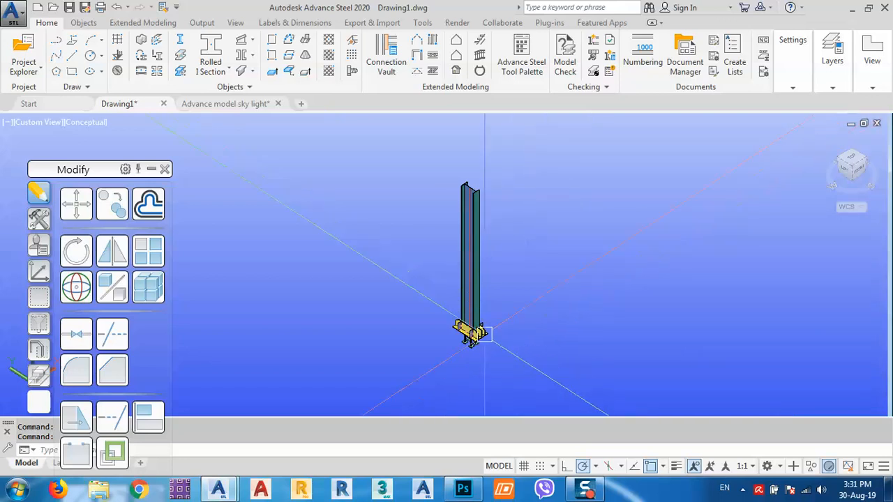
- Recentre the column base and switch to the south-west isometric view
scroll(470, 330, up, 5)
scroll(506, 341, up, 3)
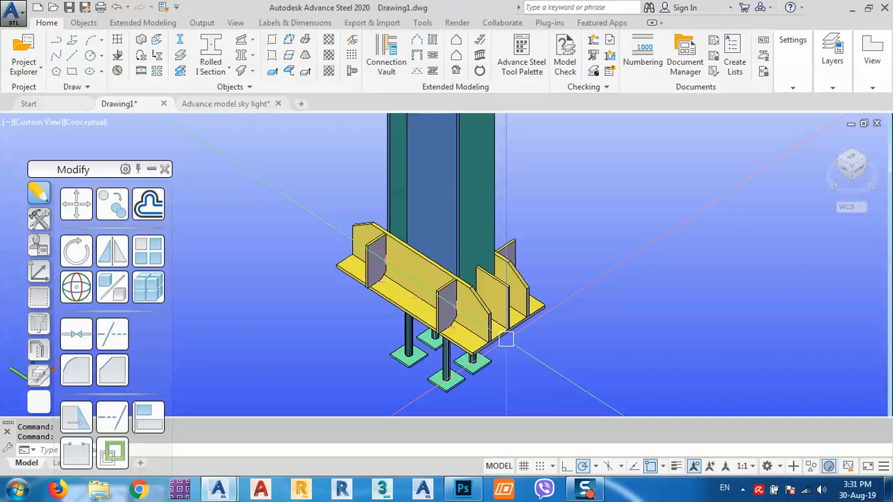
scroll(505, 341, down, 5)
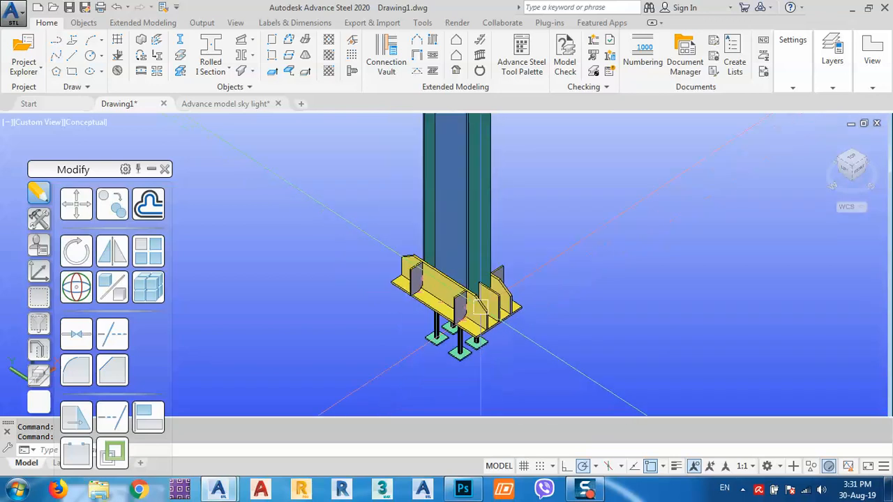
scroll(480, 325, down, 5)
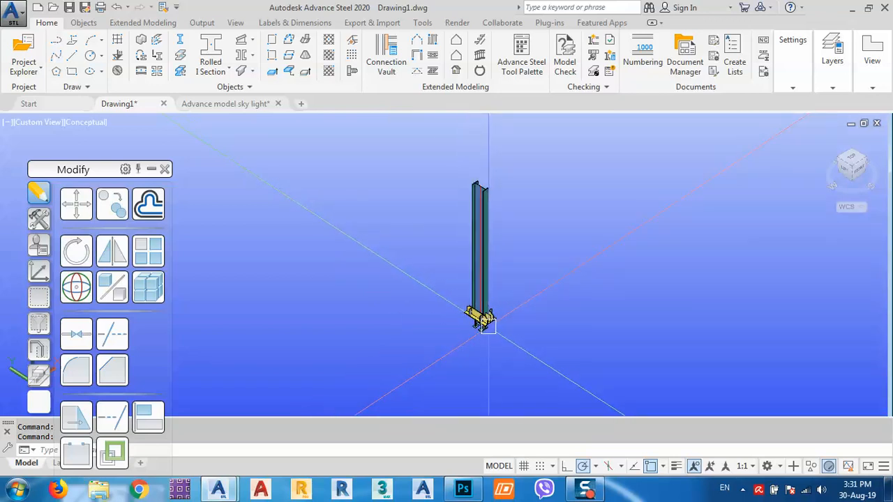
scroll(542, 318, up, 4)
middle_drag(541, 318, 505, 333)
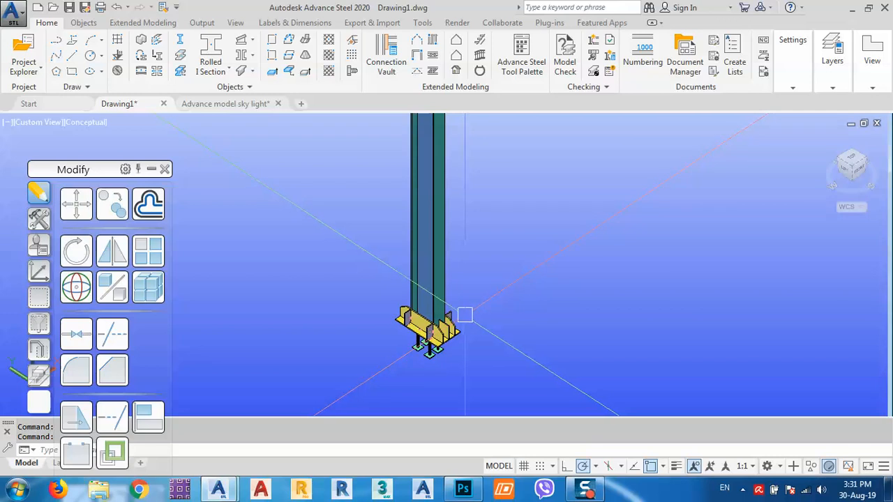
scroll(463, 315, down, 3)
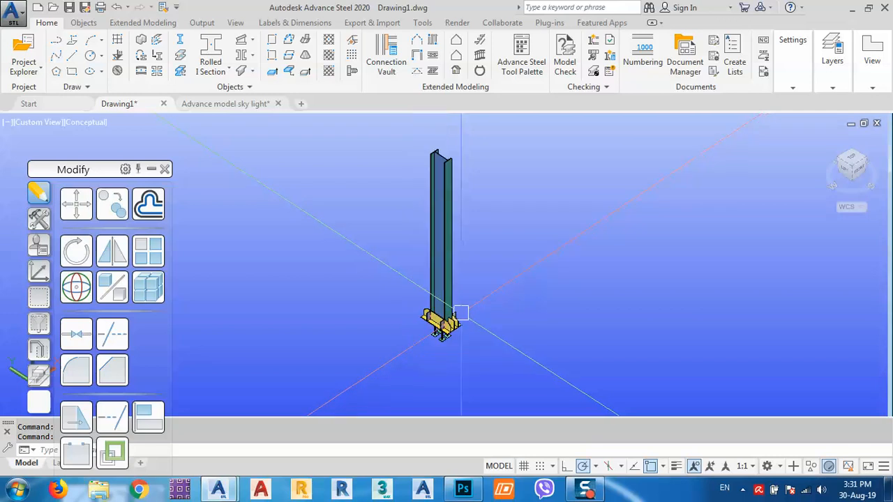
click(851, 171)
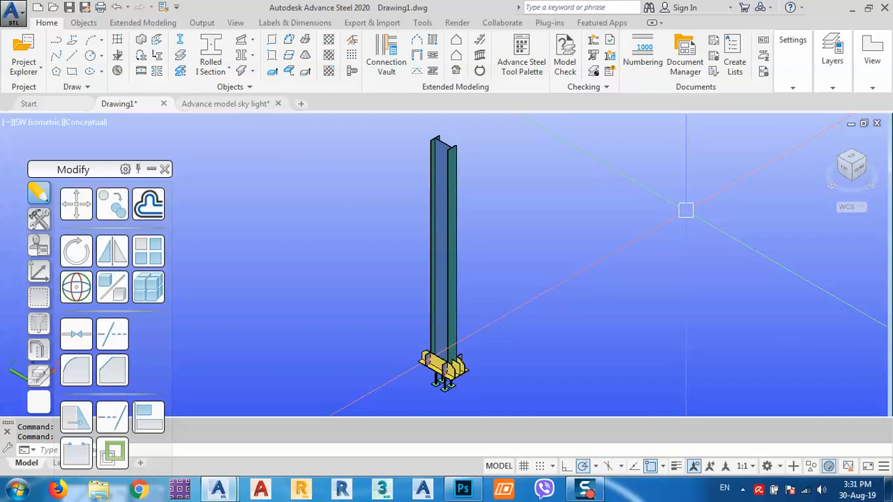
- Align the UCS to the current view with UCS View, then window-select the column and base plate
text(ucs)
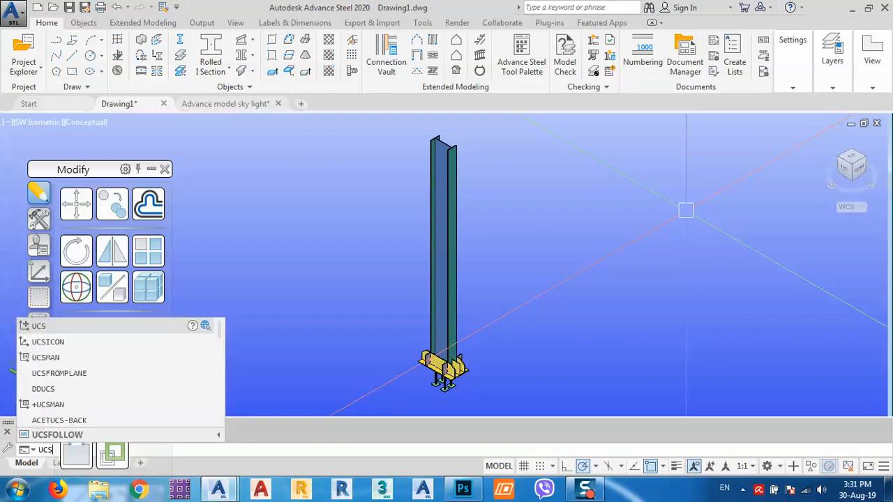
key(Return)
text(v)
key(Return)
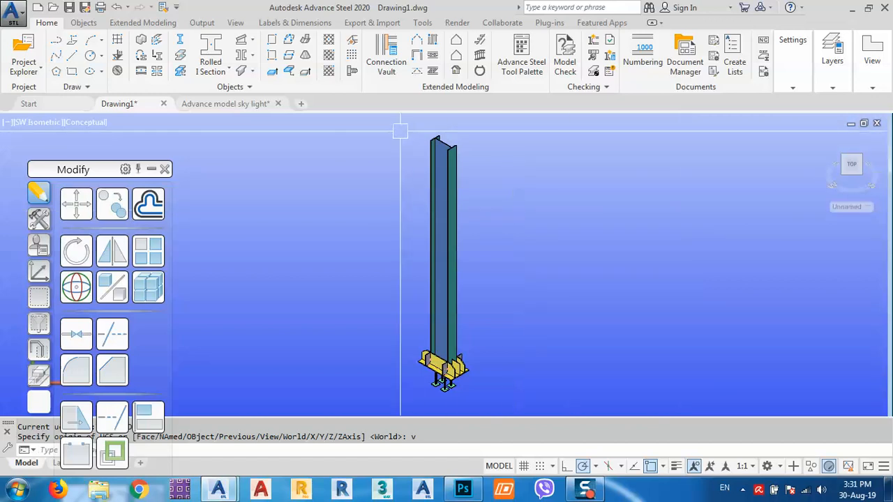
click(377, 127)
click(556, 406)
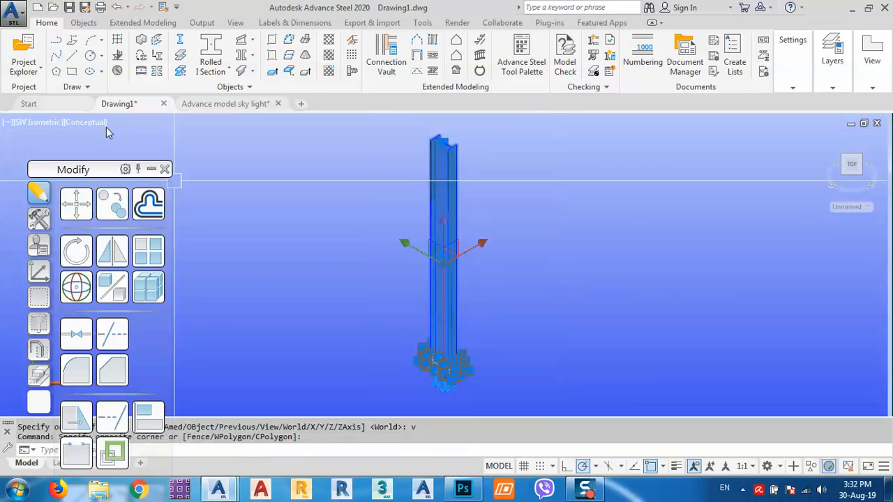
click(202, 22)
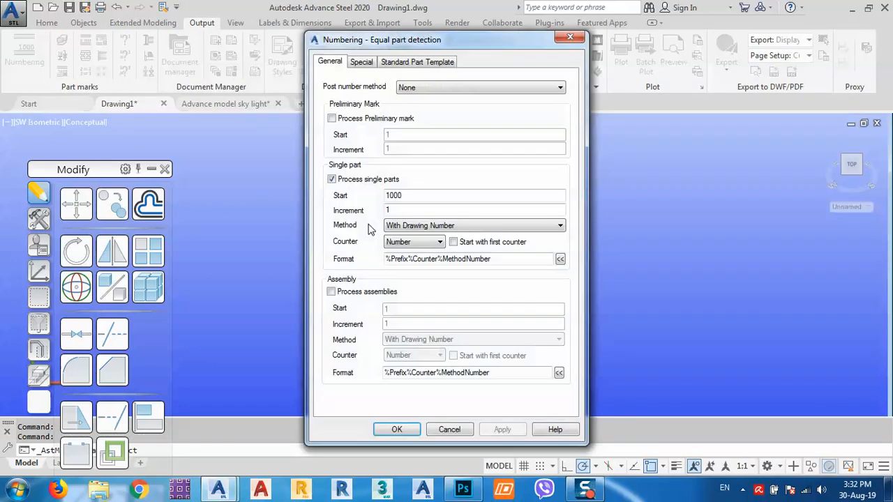
- Run numbering with SP No = Assembly No, both methods SP: 1000,1001...;MP:1,2,3, start 1
click(436, 88)
click(440, 117)
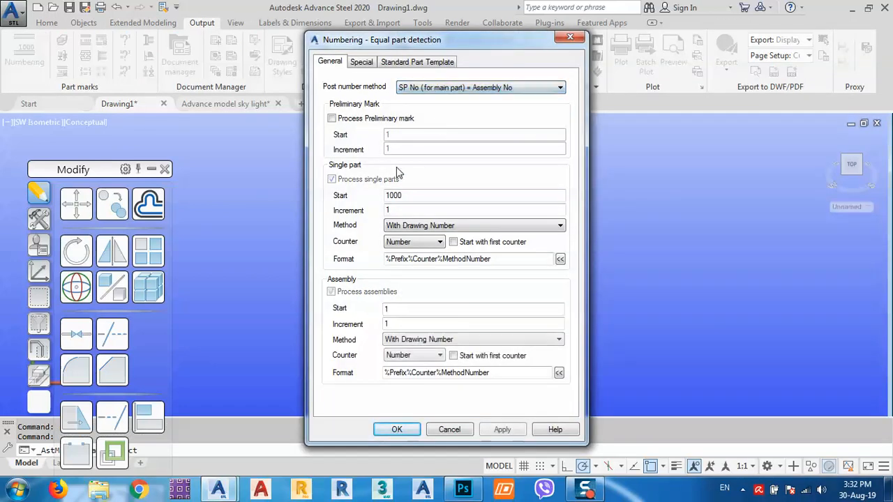
click(419, 225)
click(417, 246)
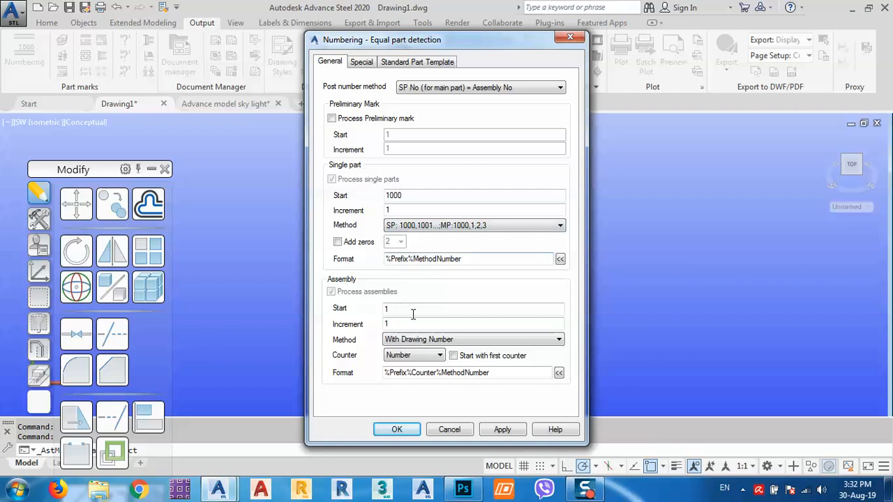
click(432, 339)
click(419, 360)
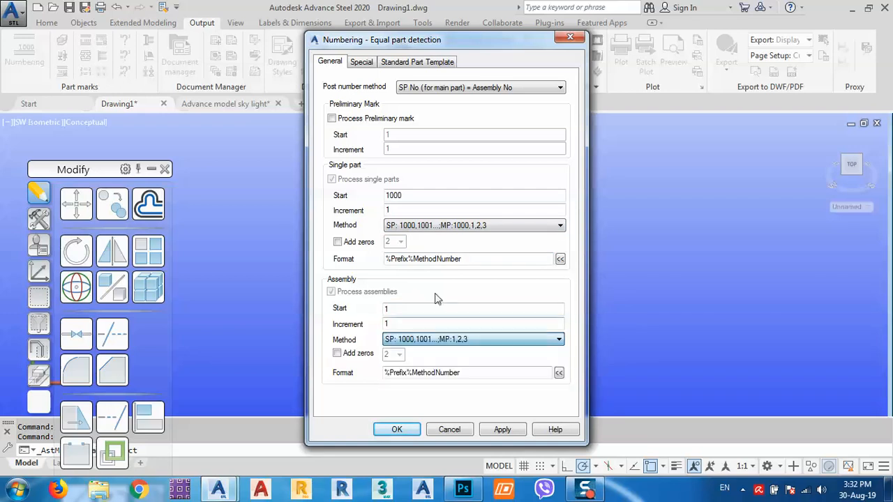
click(418, 226)
click(418, 234)
drag(411, 195, 349, 195)
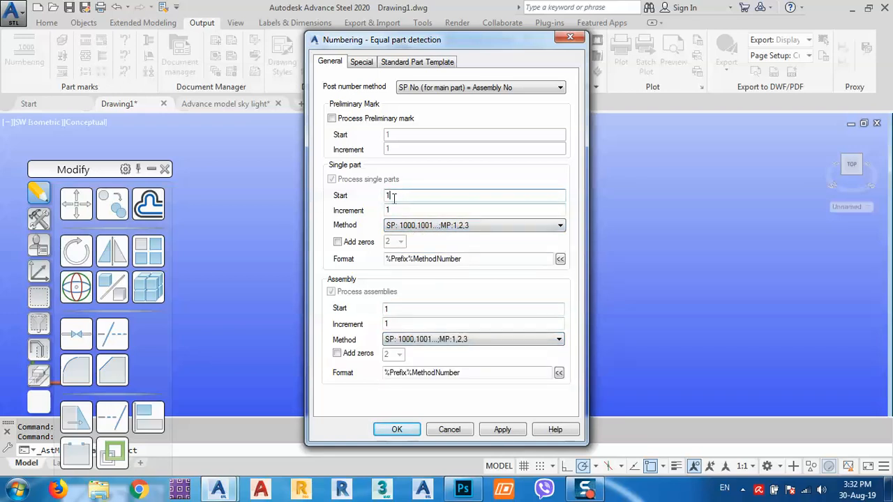
click(500, 428)
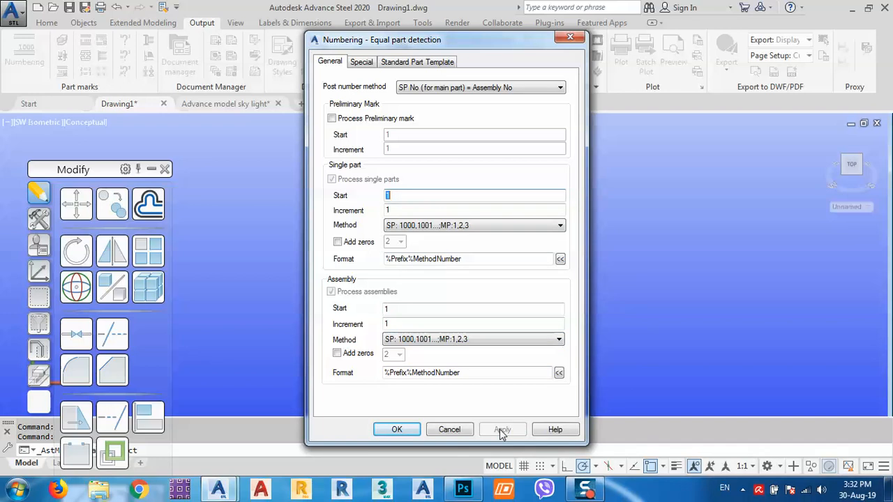
click(405, 429)
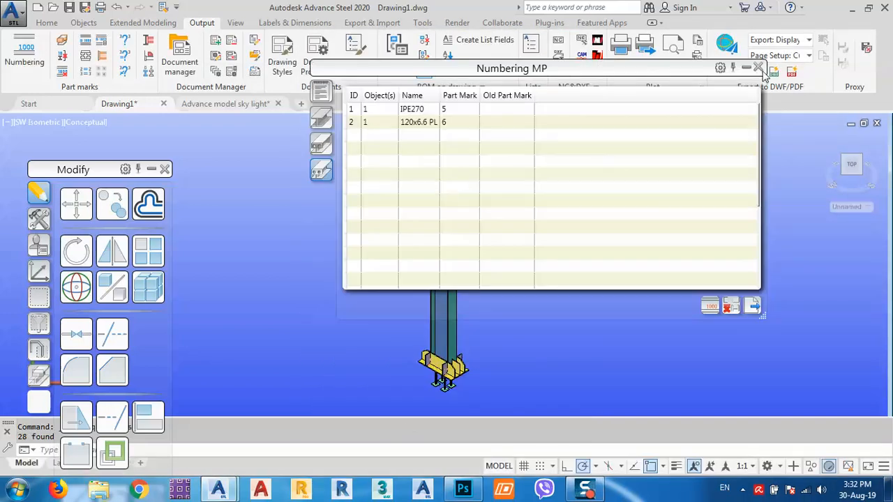
- Close the Numbering results, return to SW isometric, crossing-select the column and close Drawing Styles
click(759, 68)
scroll(464, 189, up, 1)
scroll(548, 223, down, 3)
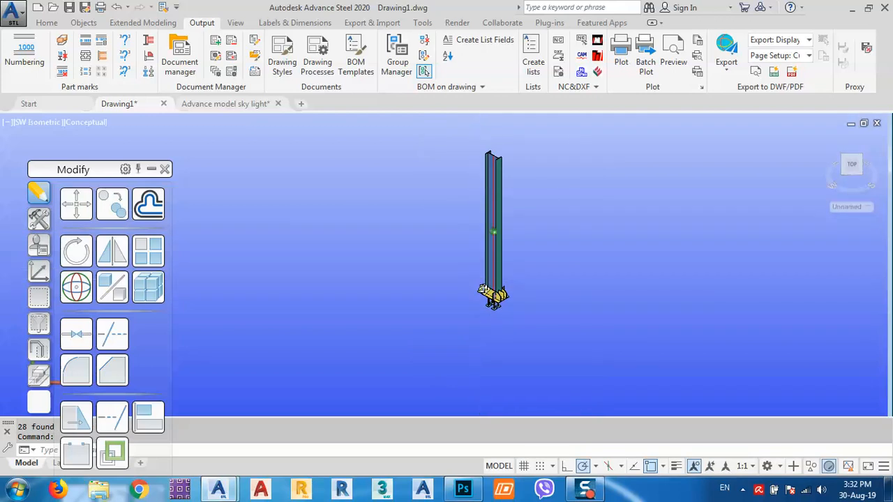
shift+middle_drag(483, 289, 499, 293)
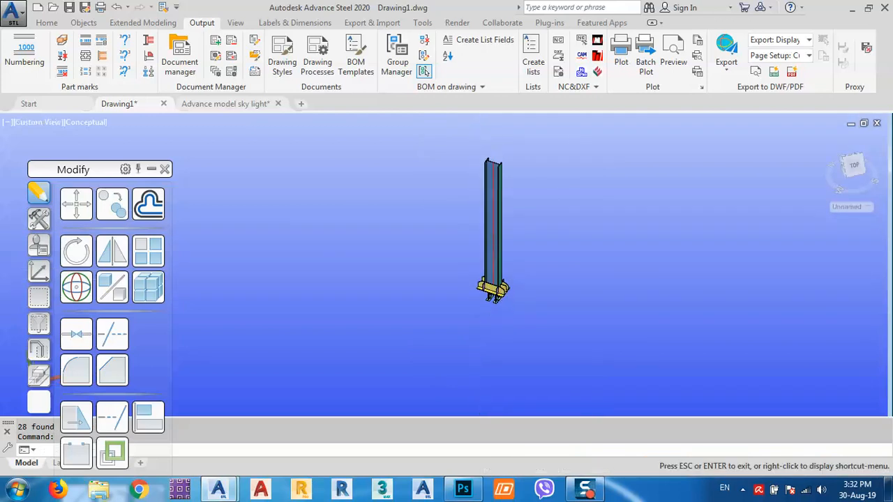
click(857, 171)
click(567, 124)
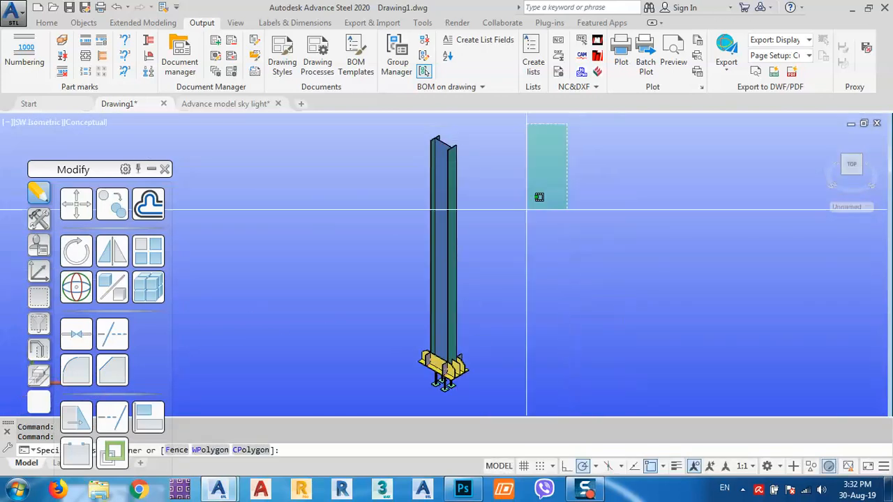
click(360, 384)
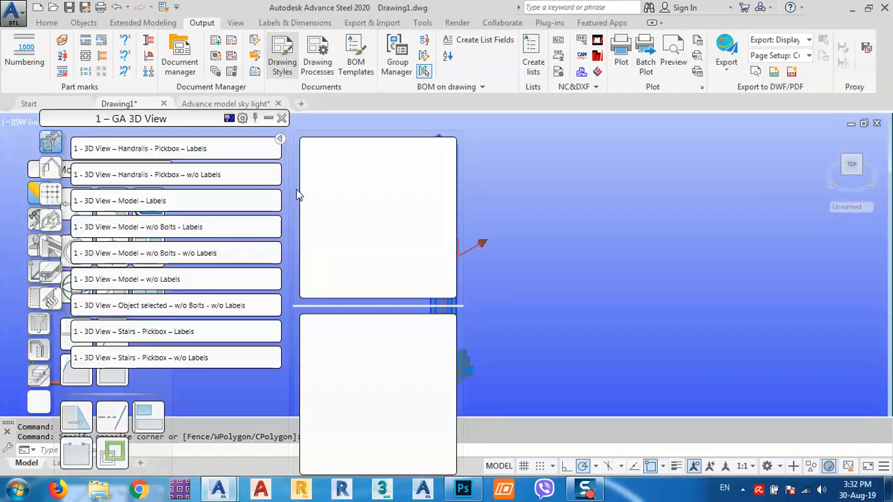
click(282, 119)
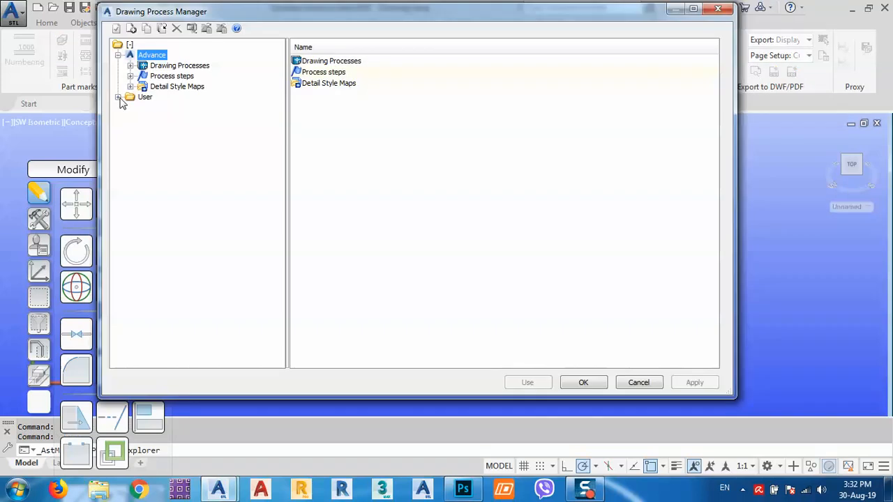
- Create the drawing using the User Assemblies process 'Assemblies A3 - Single with Parts'
click(119, 98)
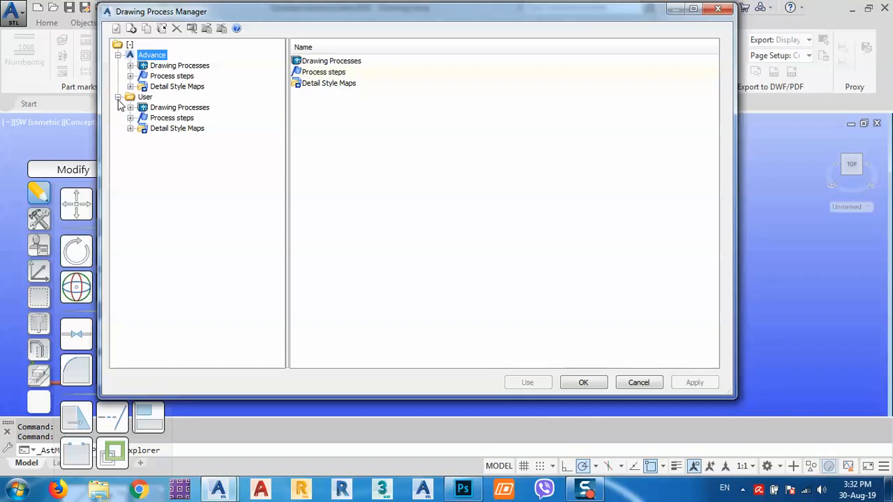
click(130, 108)
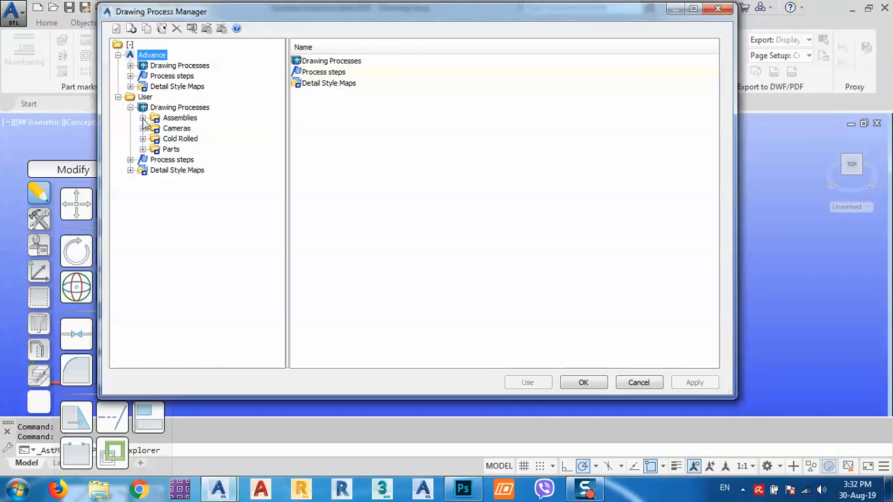
click(142, 118)
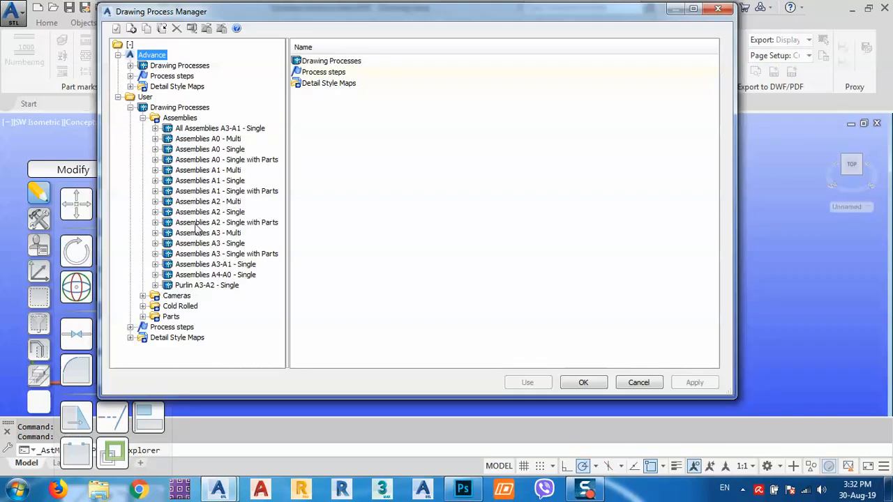
click(195, 256)
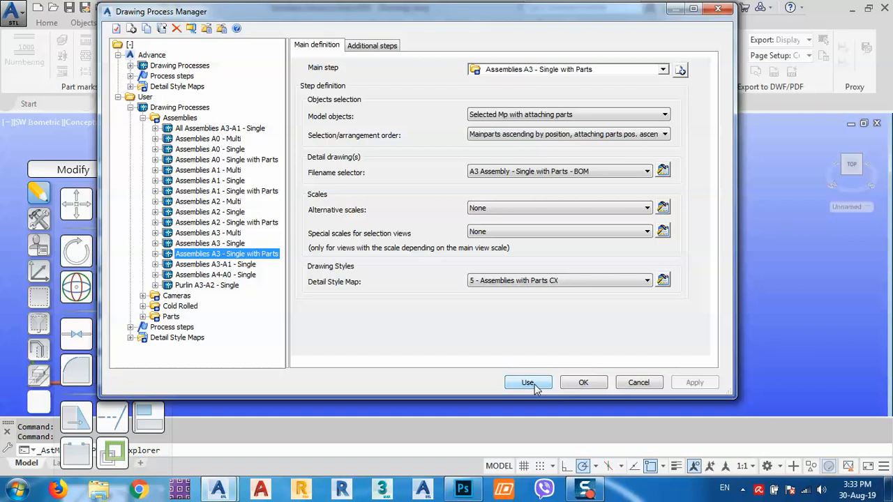
click(535, 385)
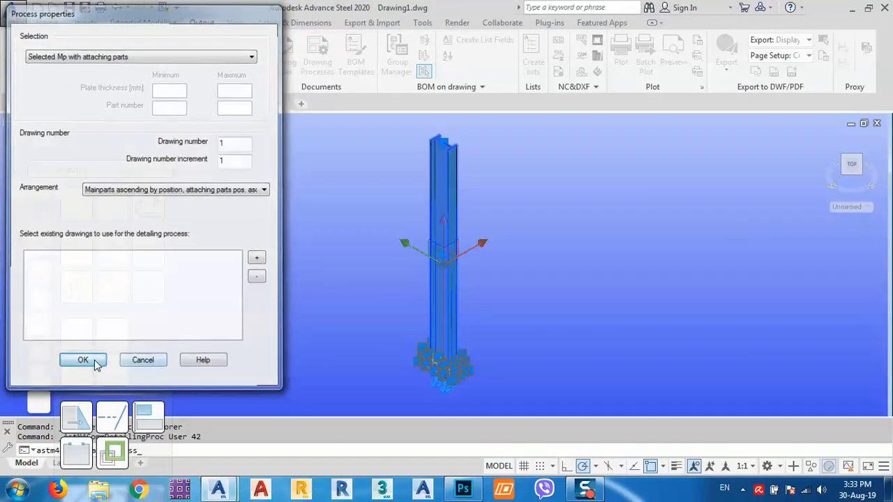
click(82, 361)
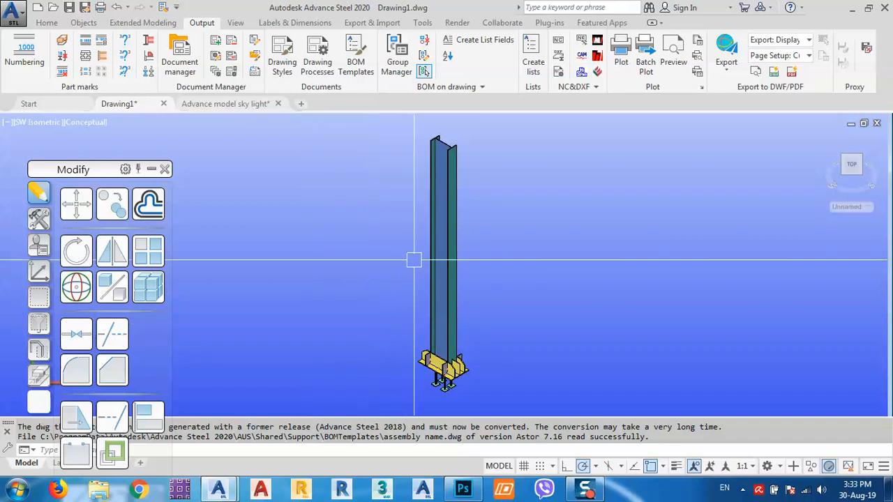
- Open the column's assembly detail drawing and bring the 3-275x510x10 plate detail into view
click(441, 250)
right_click(332, 258)
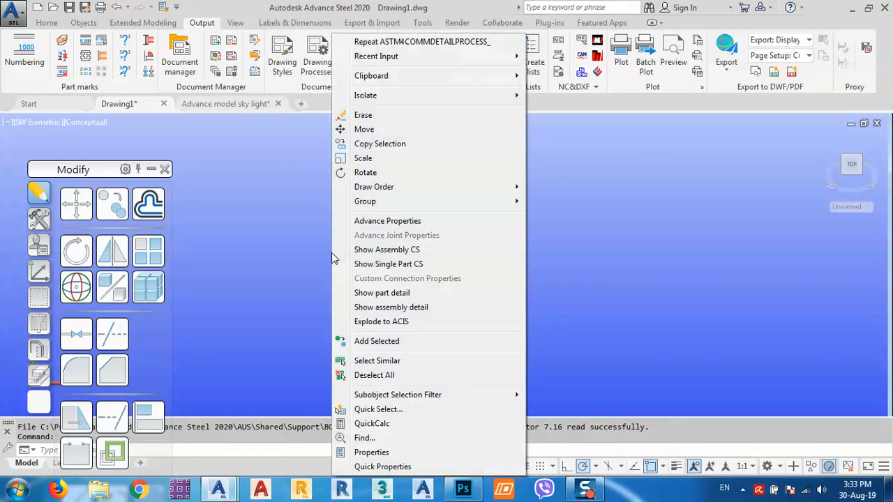
click(409, 309)
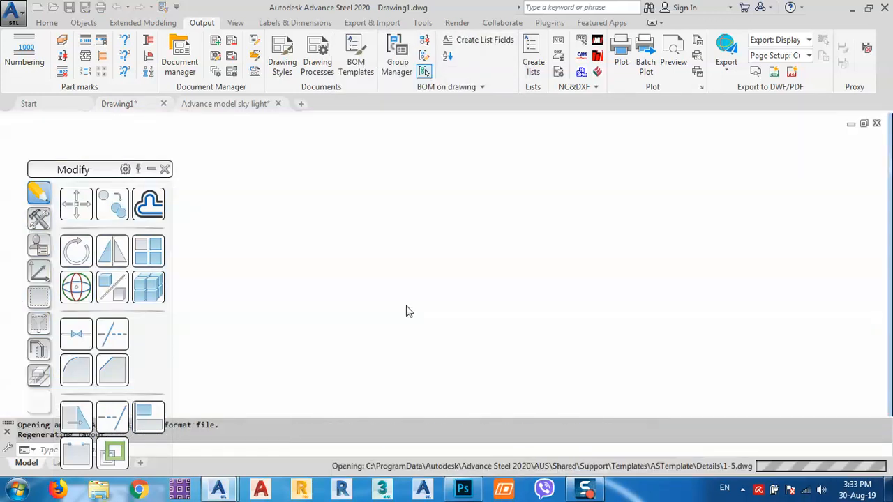
scroll(429, 305, up, 6)
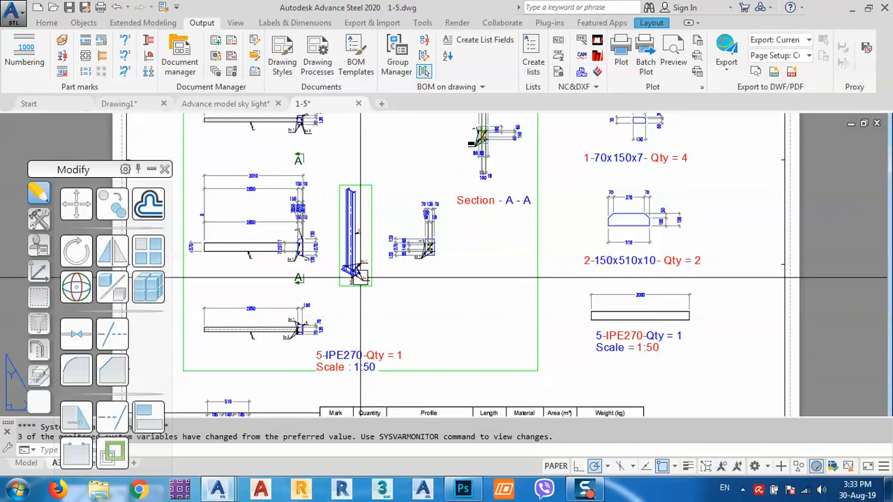
scroll(429, 305, down, 5)
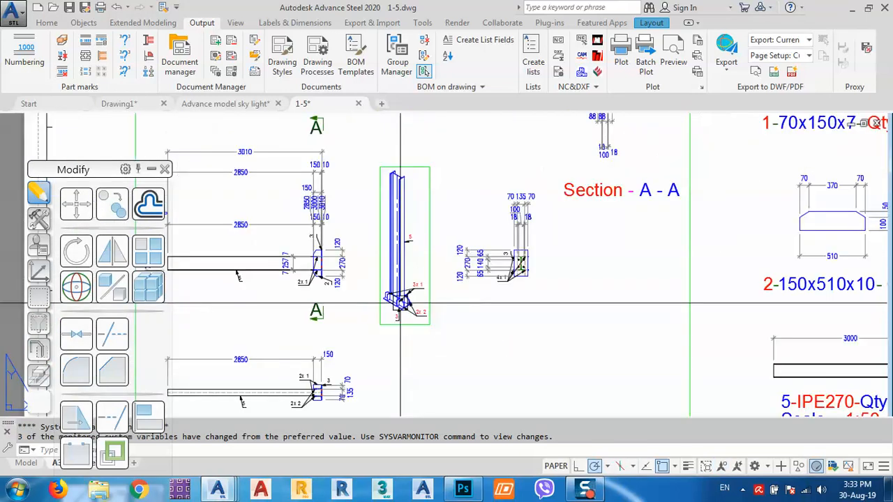
scroll(519, 267, down, 4)
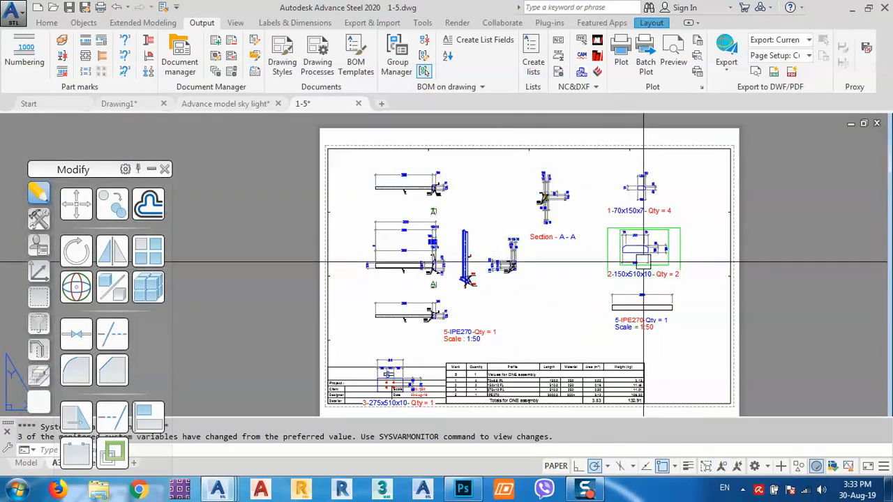
middle_drag(454, 371, 439, 297)
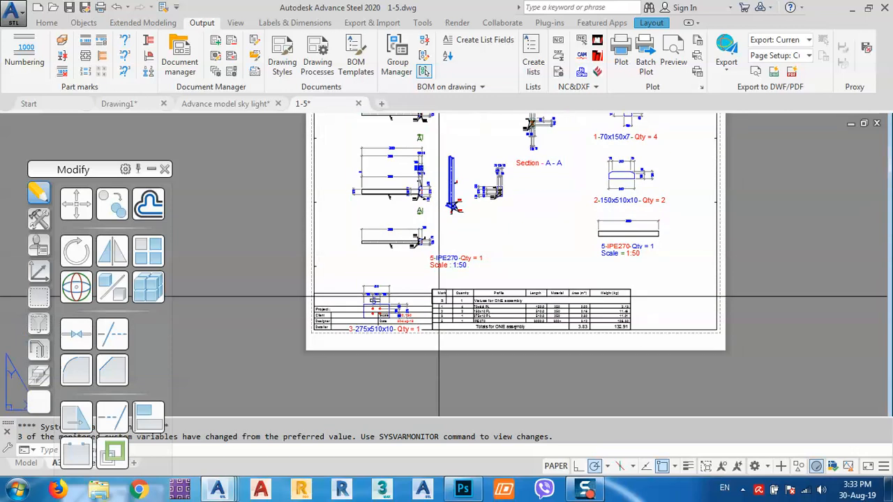
scroll(406, 299, up, 4)
- Move the 3-275x510x10 plate detail below the 5-IPE270 detail with MOVE
click(437, 267)
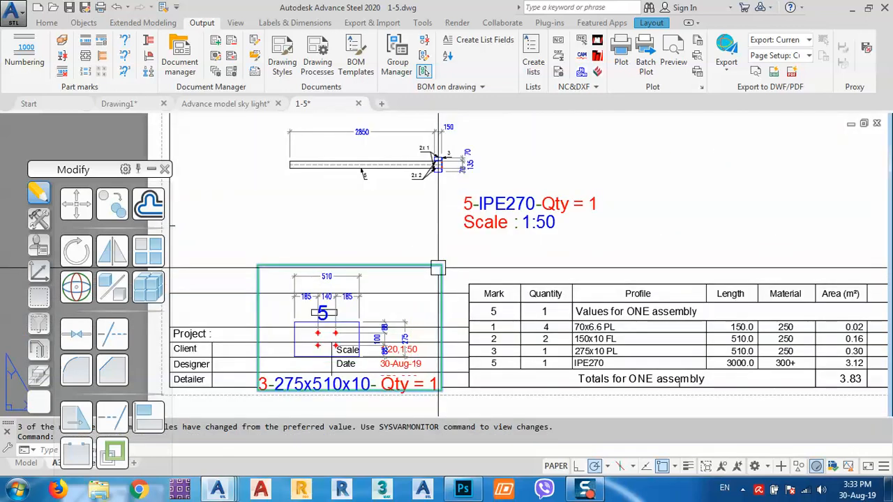
text(m)
key(Return)
click(477, 265)
scroll(398, 274, down, 4)
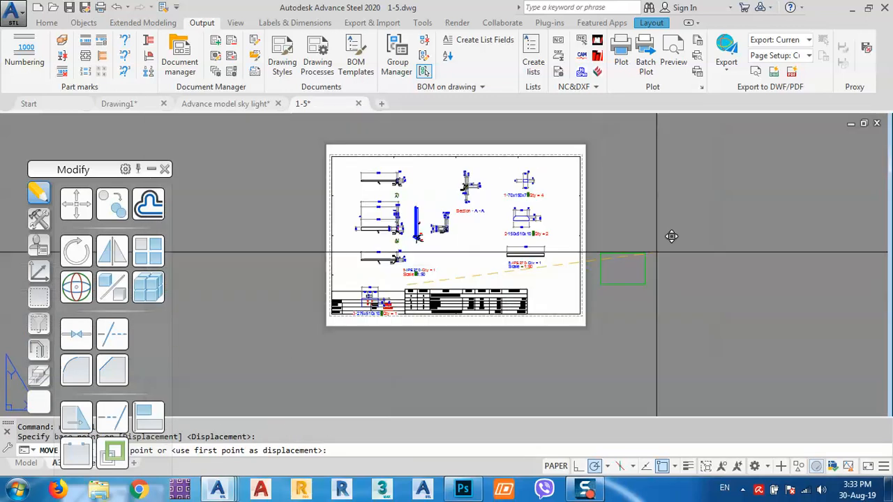
scroll(593, 257, up, 3)
click(576, 265)
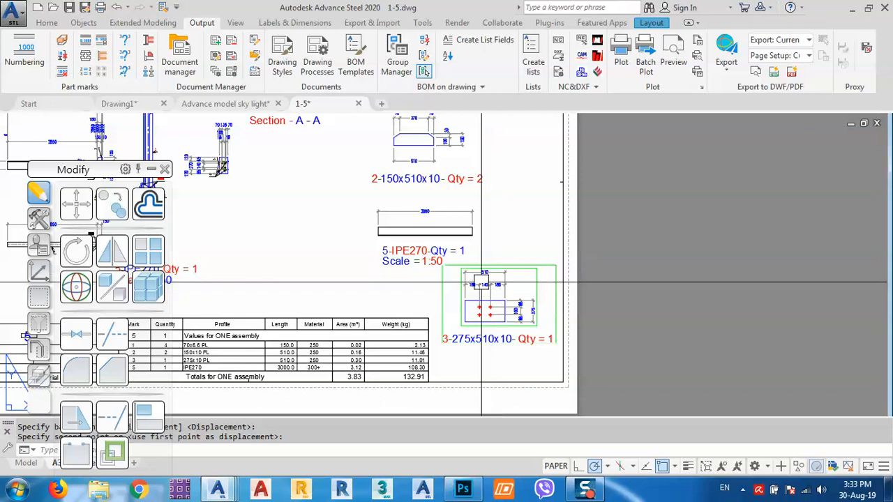
- Review the column elevation details, then bring up the Advance model sky light drawing
middle_drag(335, 269, 450, 252)
middle_drag(340, 210, 496, 255)
middle_drag(427, 235, 490, 279)
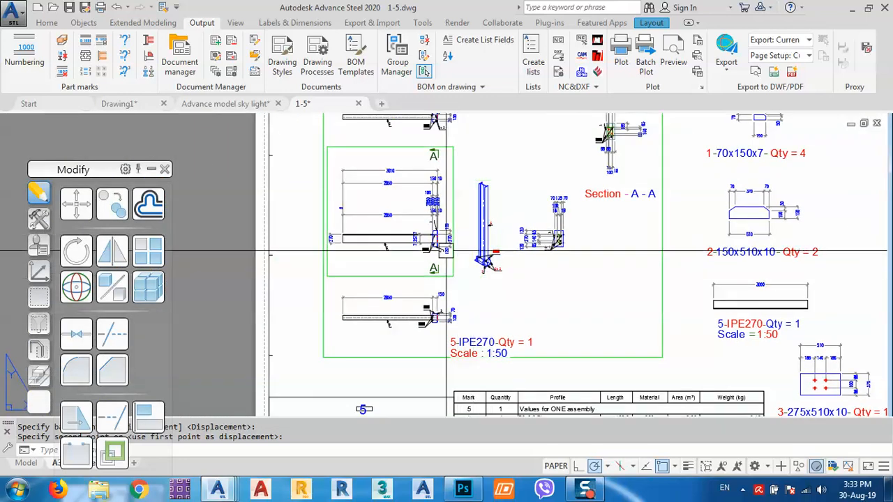
scroll(446, 251, up, 10)
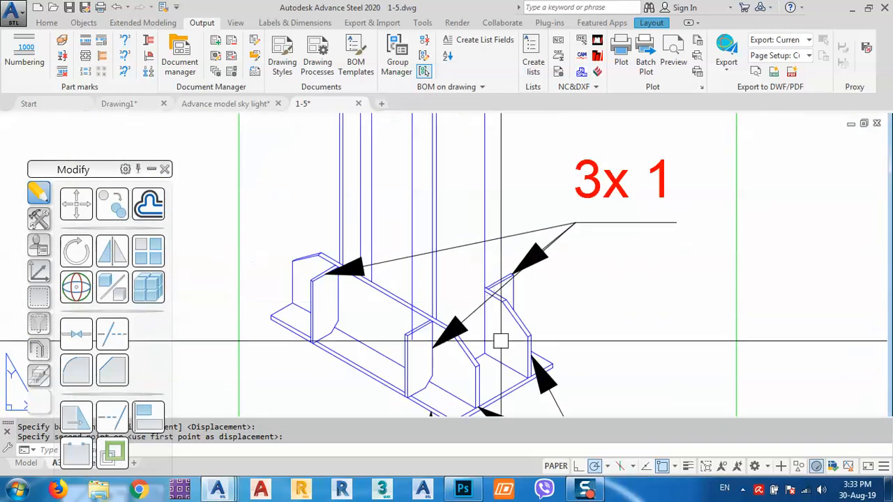
scroll(462, 270, down, 2)
click(241, 104)
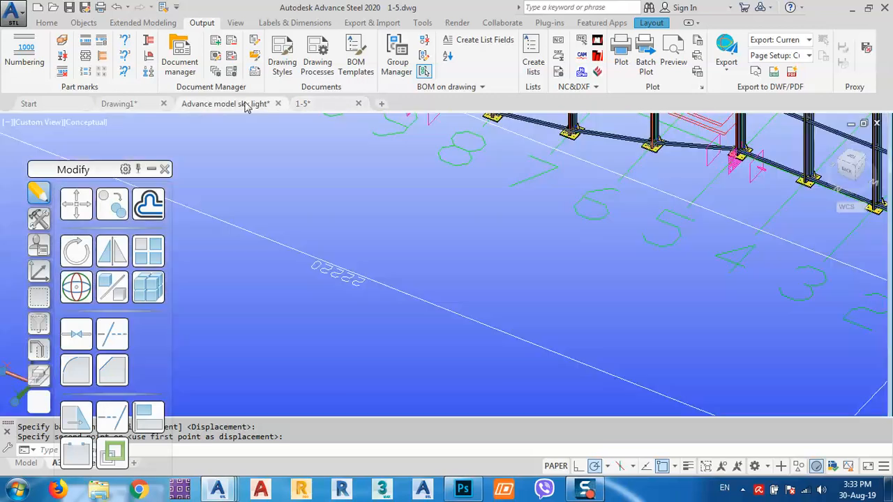
- Close the sky light model without saving and switch back to Drawing1
scroll(493, 290, down, 5)
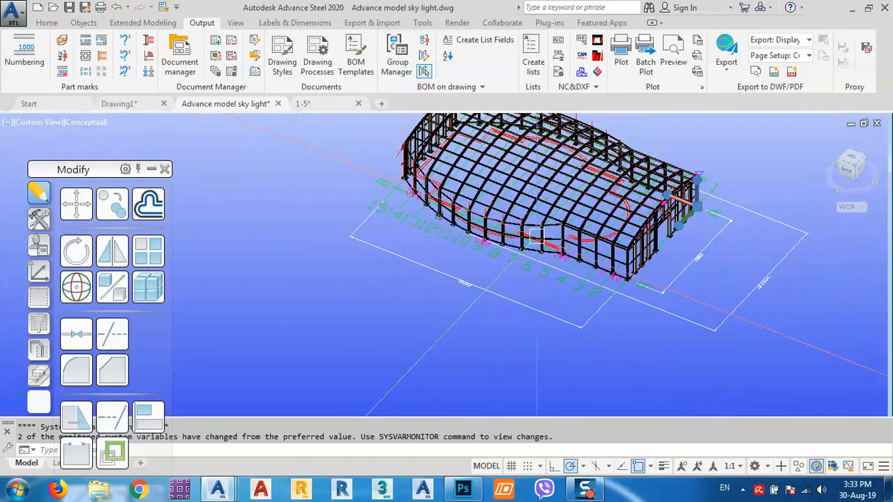
click(277, 104)
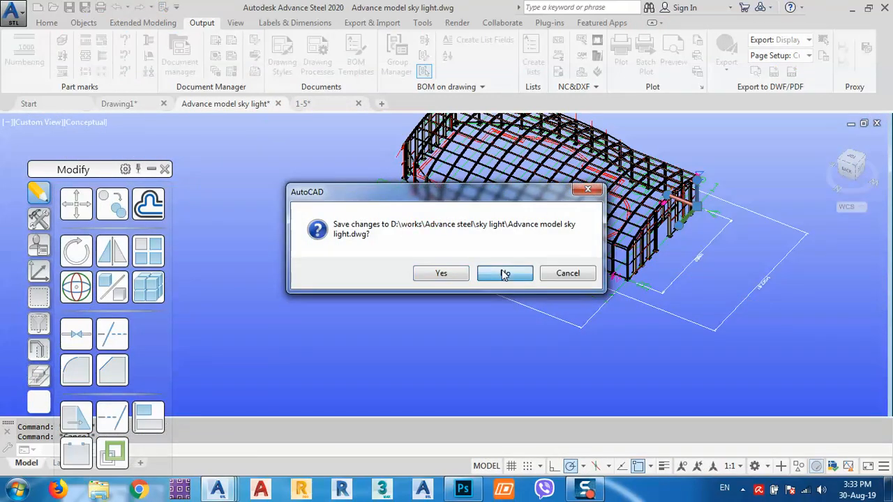
click(505, 274)
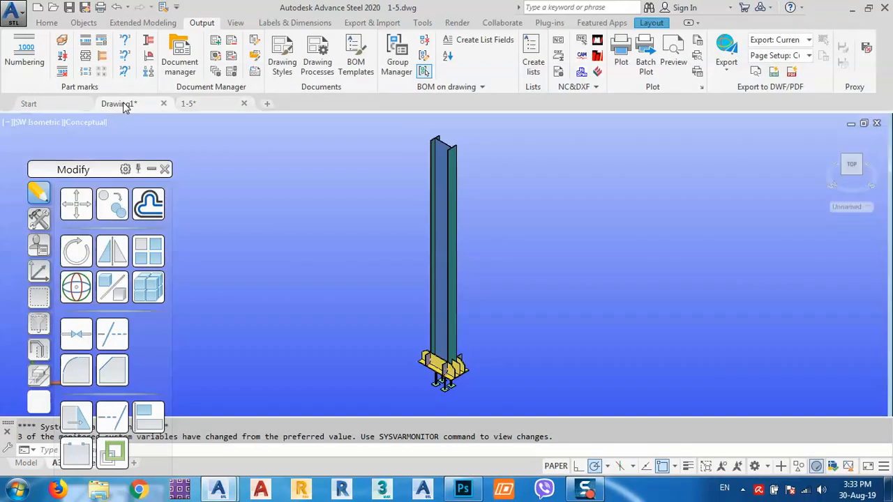
click(120, 104)
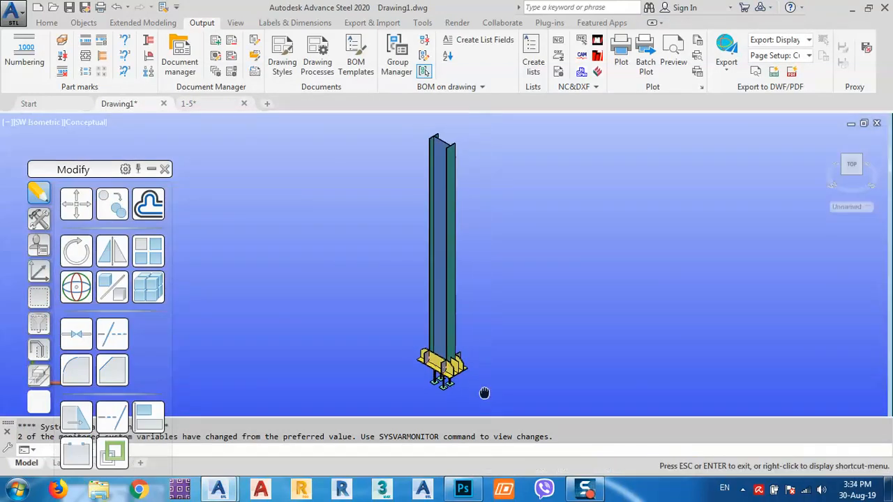
scroll(429, 315, up, 6)
scroll(429, 315, up, 1)
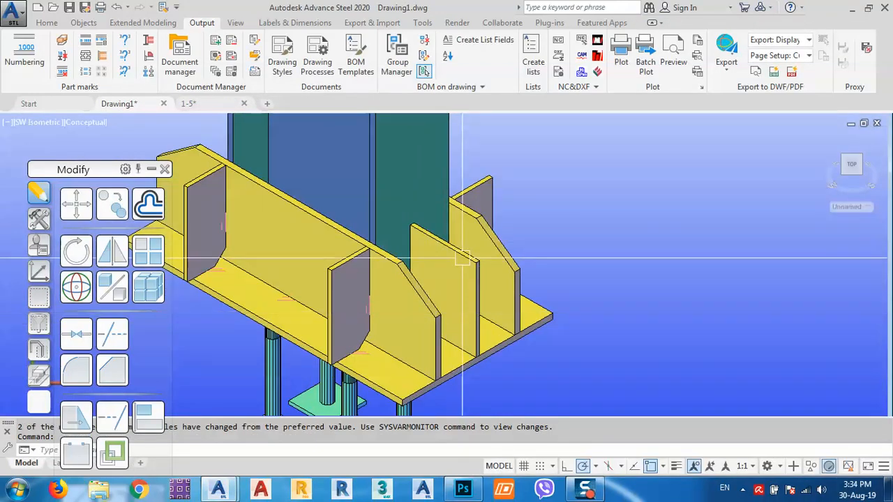
click(188, 103)
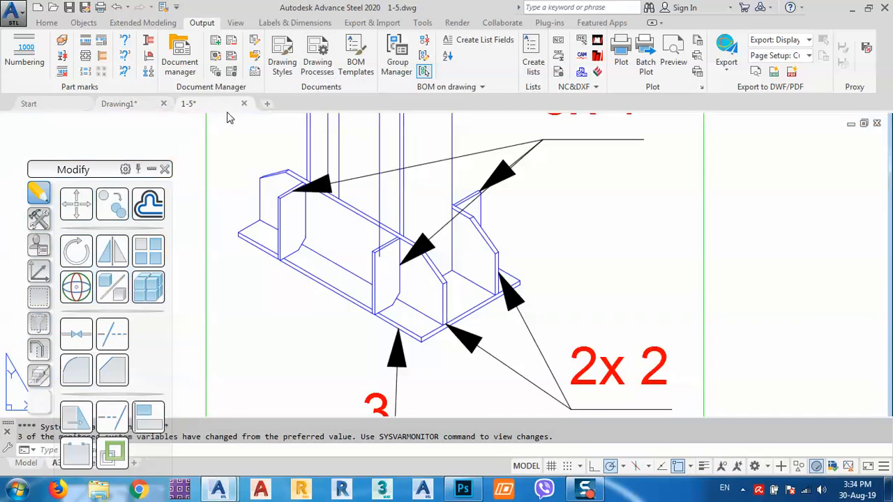
scroll(513, 310, up, 2)
scroll(513, 308, down, 6)
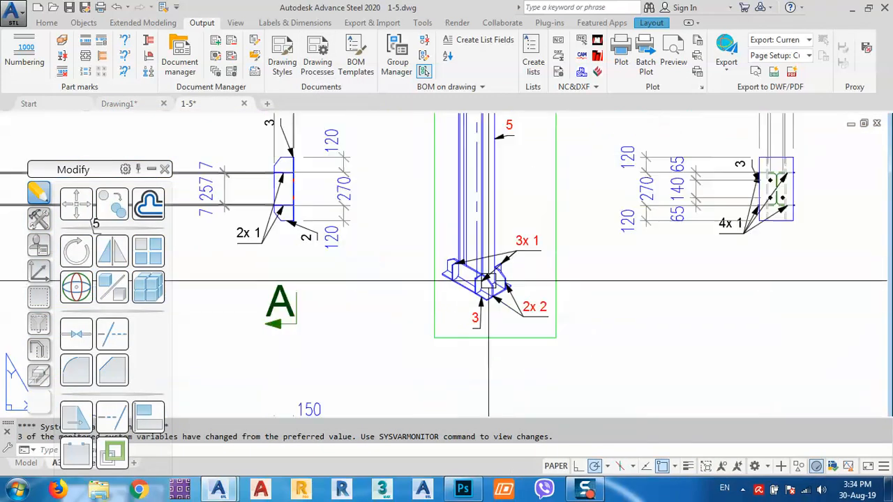
scroll(616, 277, up, 5)
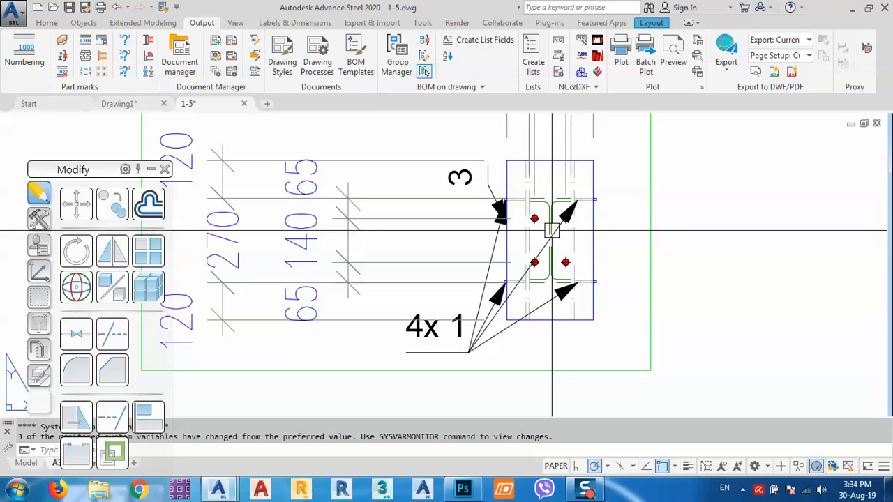
scroll(552, 230, down, 6)
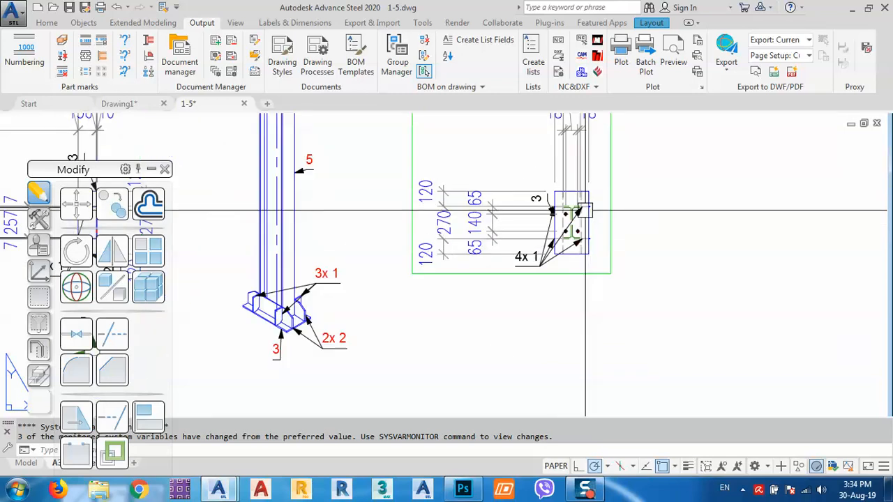
scroll(460, 254, up, 5)
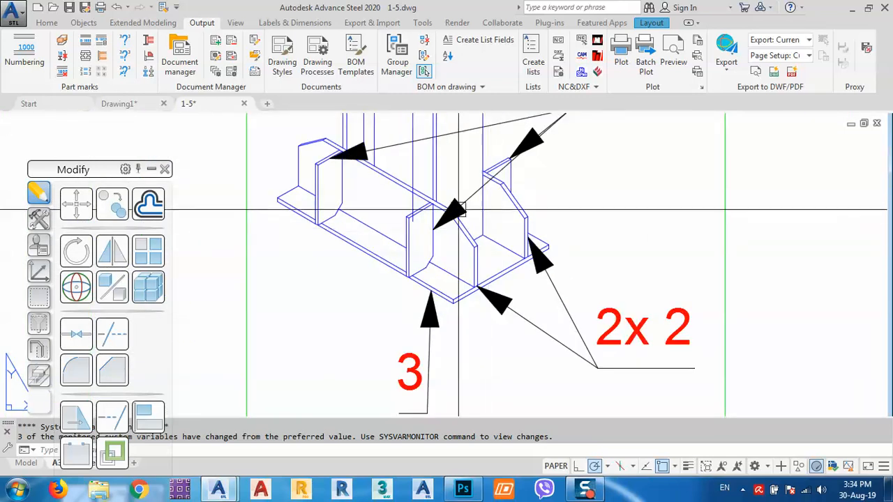
scroll(490, 239, down, 4)
scroll(404, 312, up, 5)
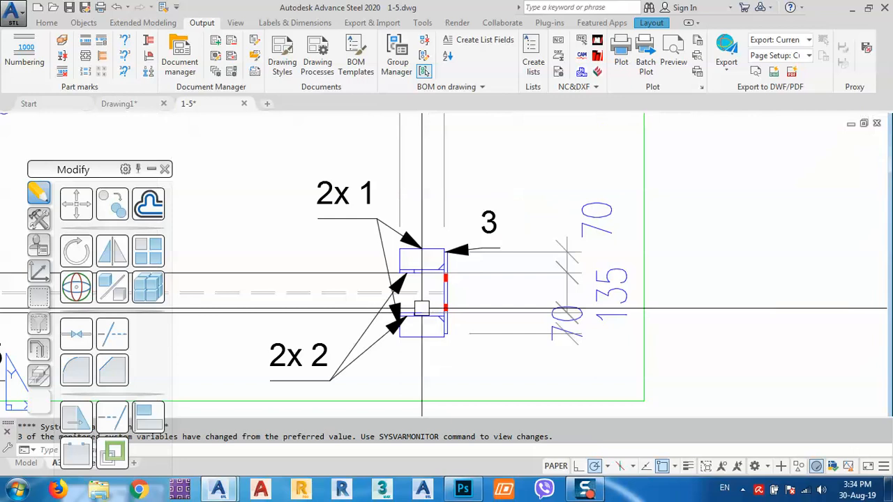
scroll(403, 313, down, 2)
middle_drag(524, 150, 496, 255)
click(128, 105)
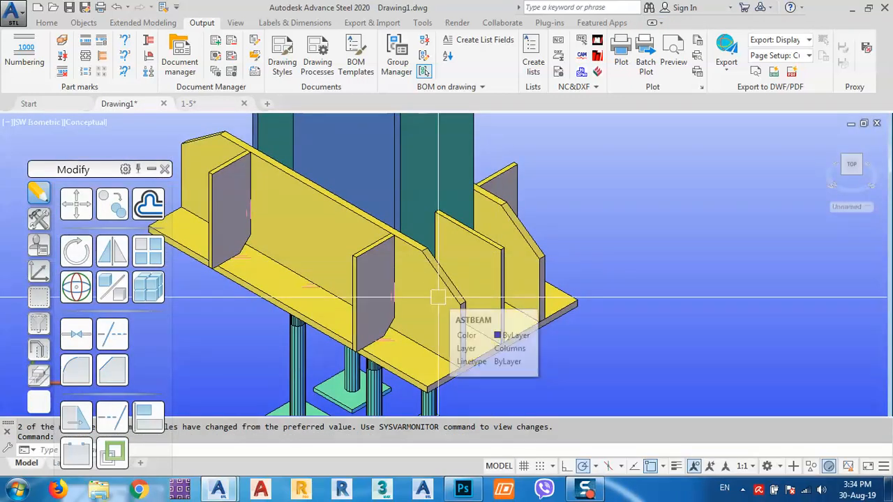
- Centre the column base and switch the viewport to 2D Wireframe
middle_drag(486, 277, 432, 255)
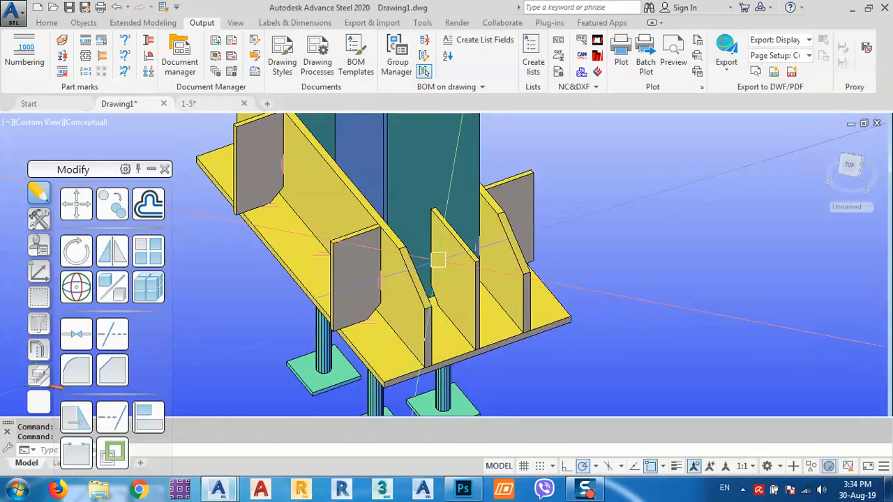
scroll(371, 286, up, 3)
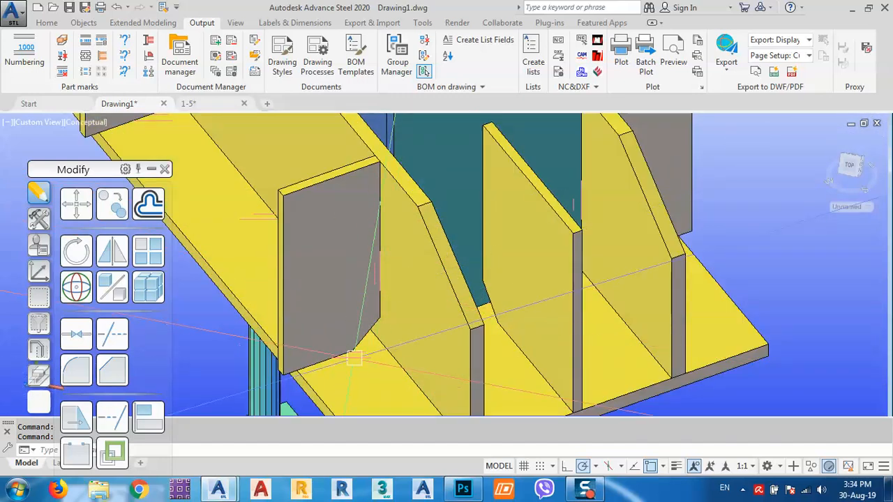
middle_drag(230, 168, 346, 234)
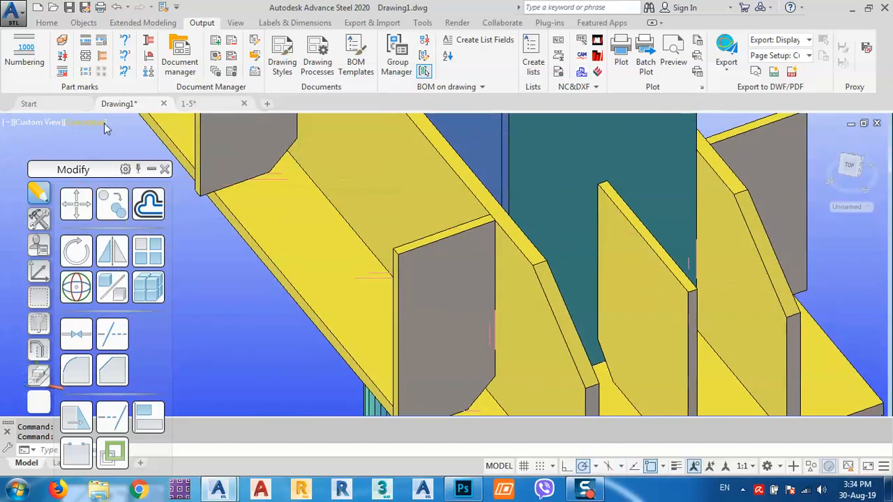
click(93, 122)
click(118, 151)
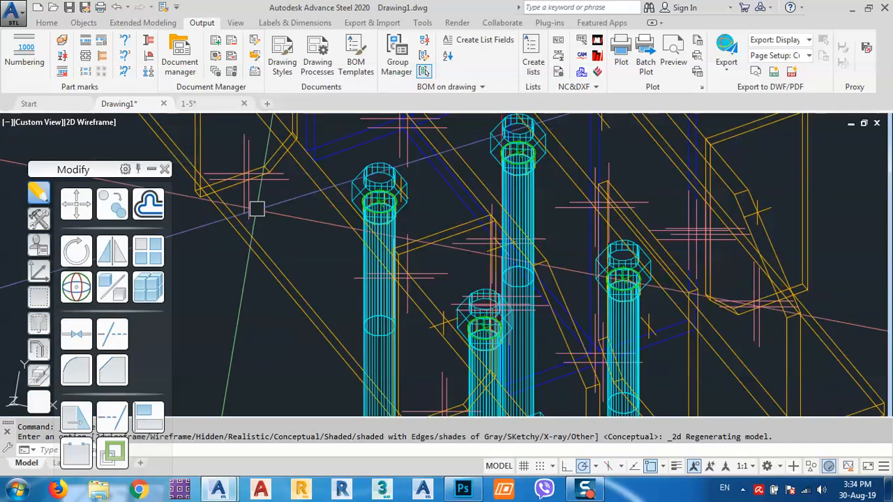
scroll(624, 261, down, 5)
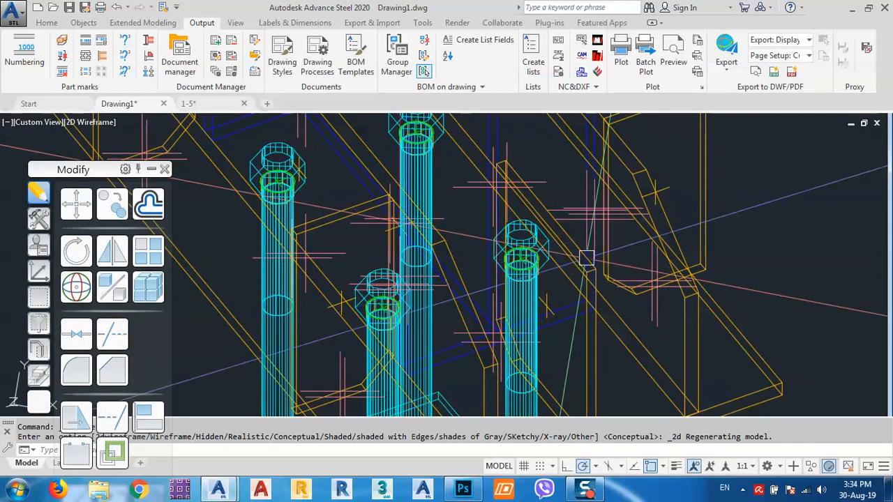
- Orbit around the base, return to Conceptual shading and select the base plate
shift+middle_drag(625, 261, 502, 276)
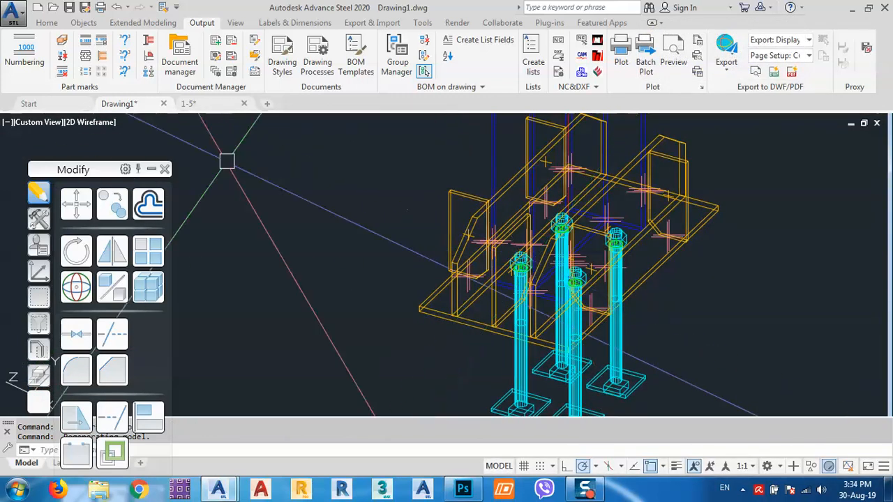
click(94, 122)
click(115, 169)
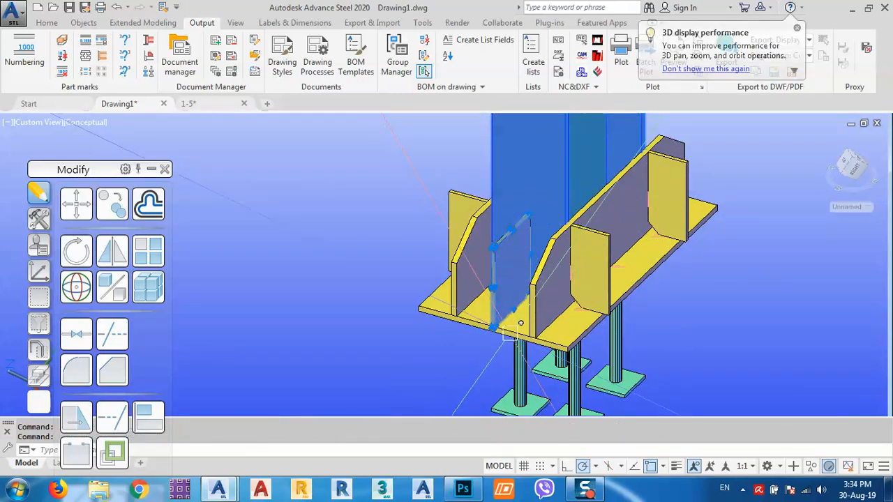
click(472, 323)
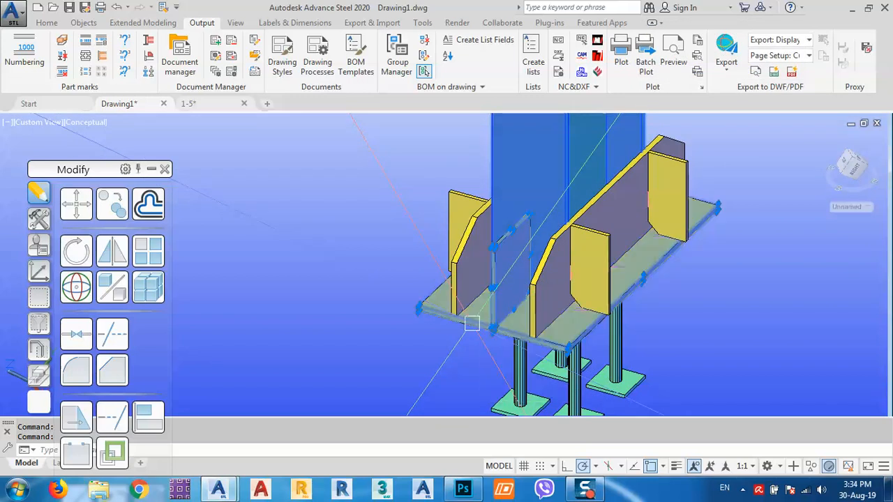
click(49, 24)
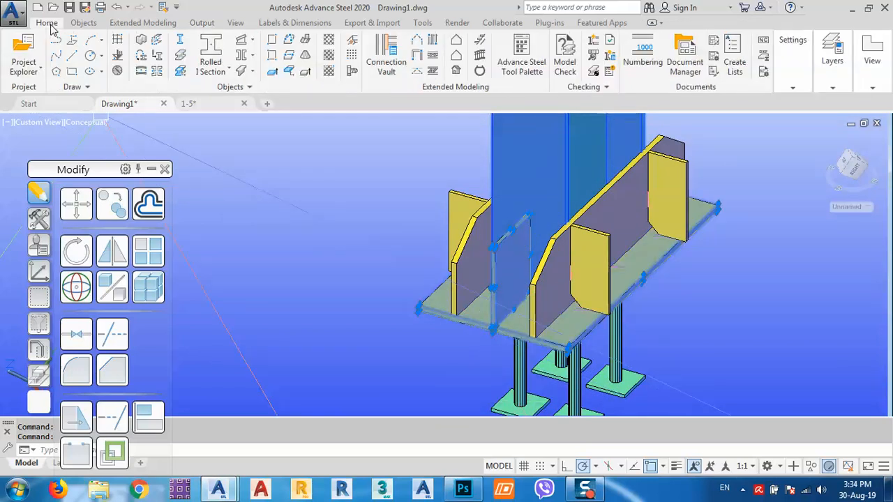
- Place a weld point joining the selected parts on the base plate
click(90, 23)
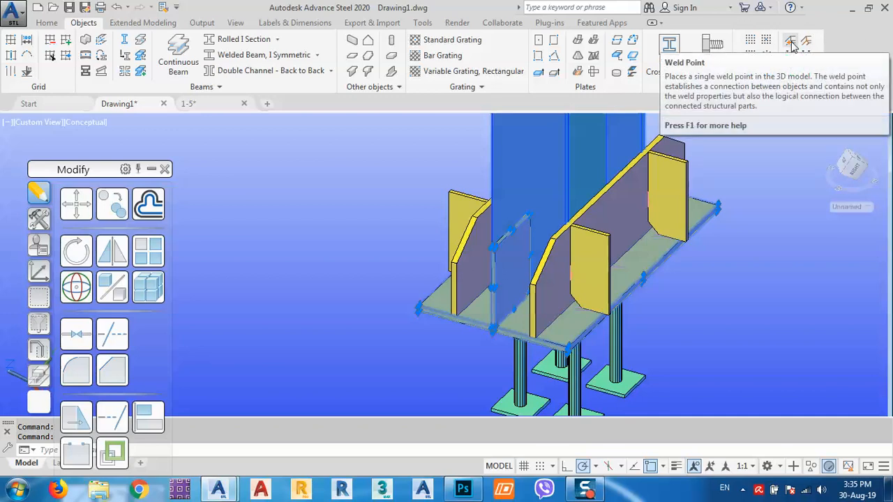
click(791, 45)
scroll(501, 160, up, 5)
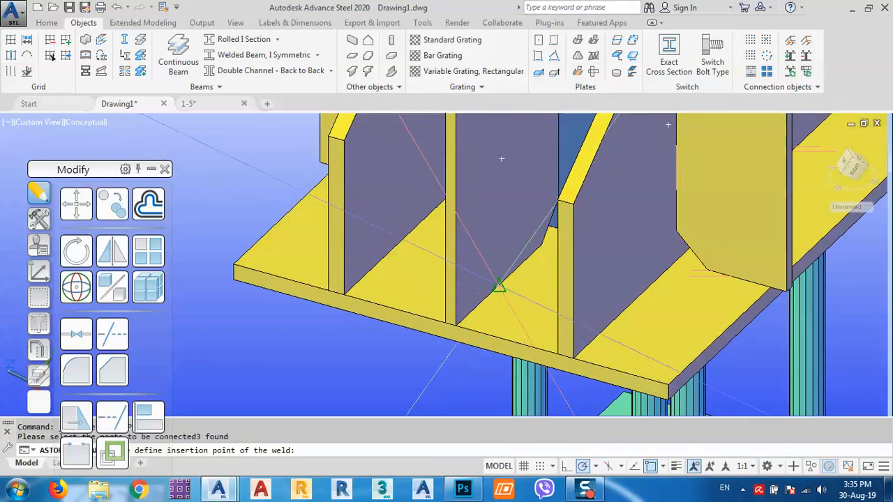
click(499, 291)
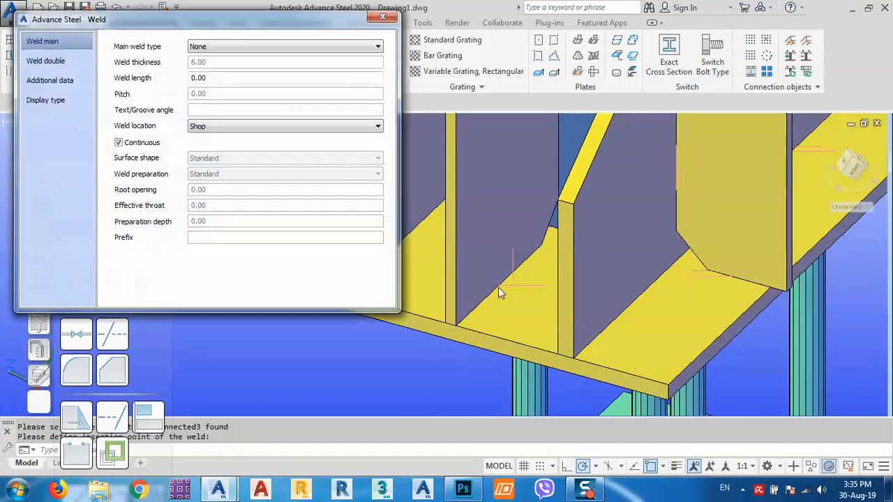
- Close the weld dialog, then save and close the 1-5 drawing
click(381, 19)
scroll(429, 249, down, 3)
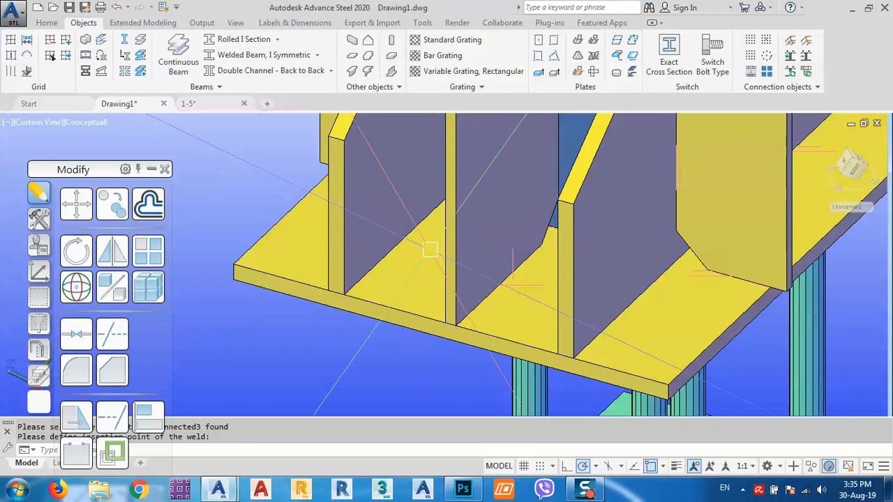
scroll(377, 260, down, 3)
shift+middle_drag(368, 270, 450, 290)
click(222, 106)
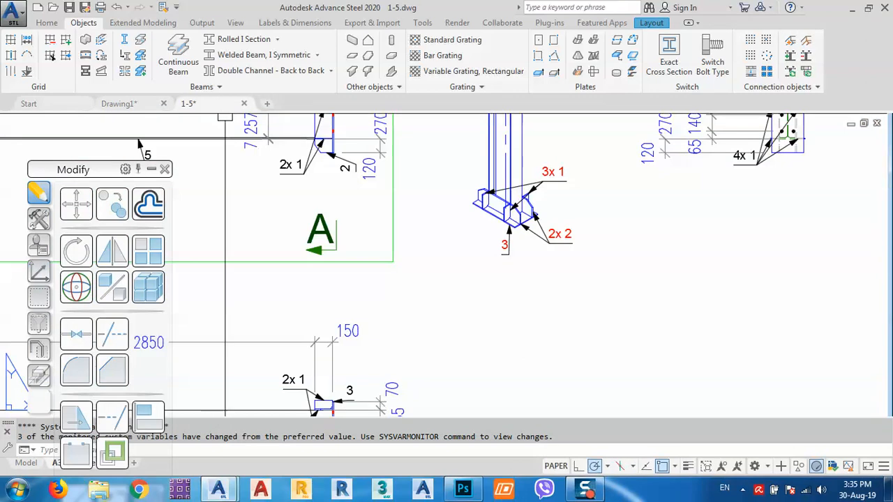
click(244, 104)
click(434, 274)
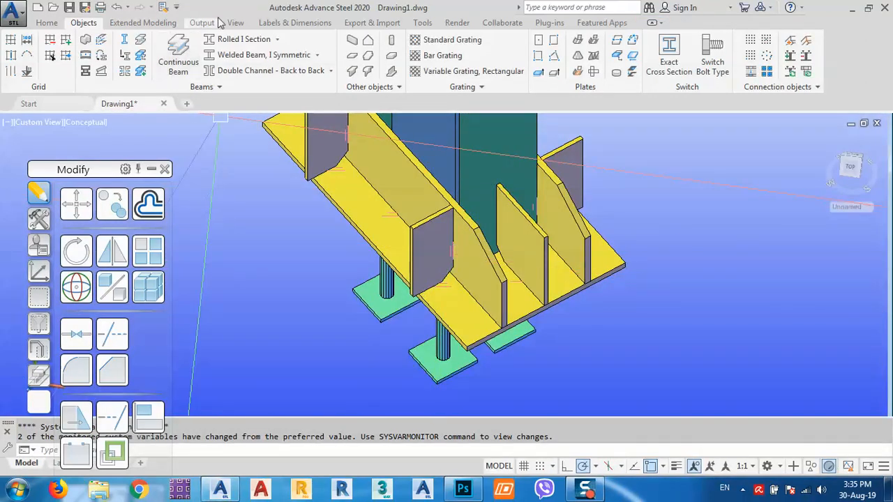
- Force-update the outdated details in Document Manager and open 1-5.dwg
click(202, 23)
click(180, 48)
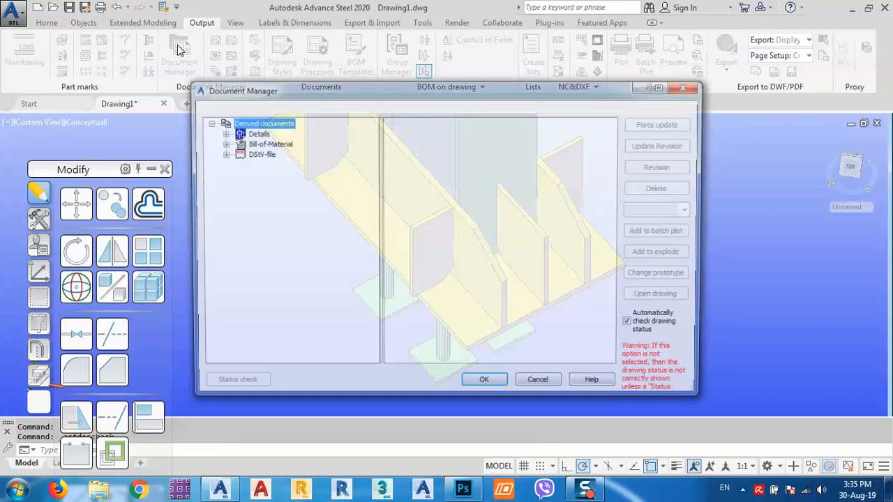
click(221, 133)
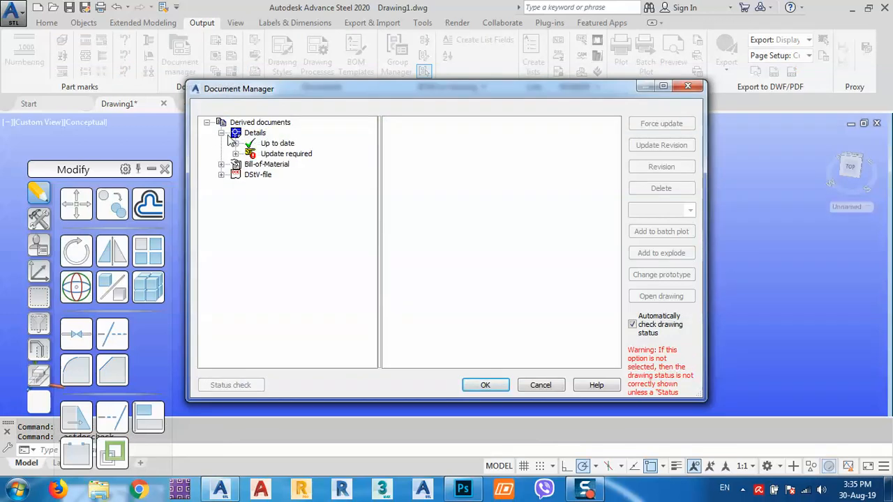
click(275, 154)
click(655, 124)
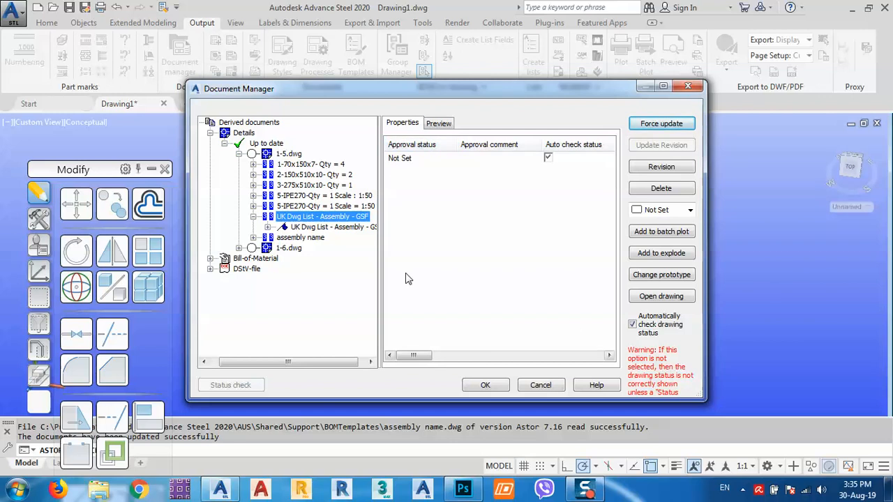
click(293, 154)
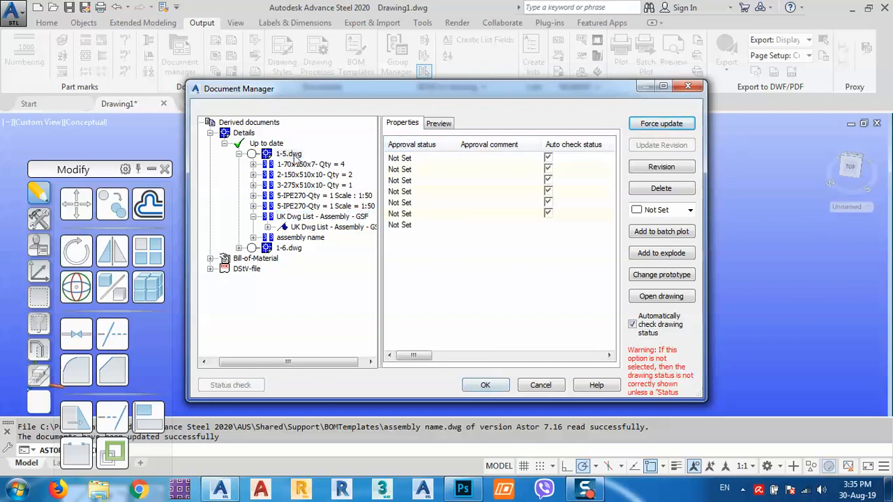
double_click(292, 154)
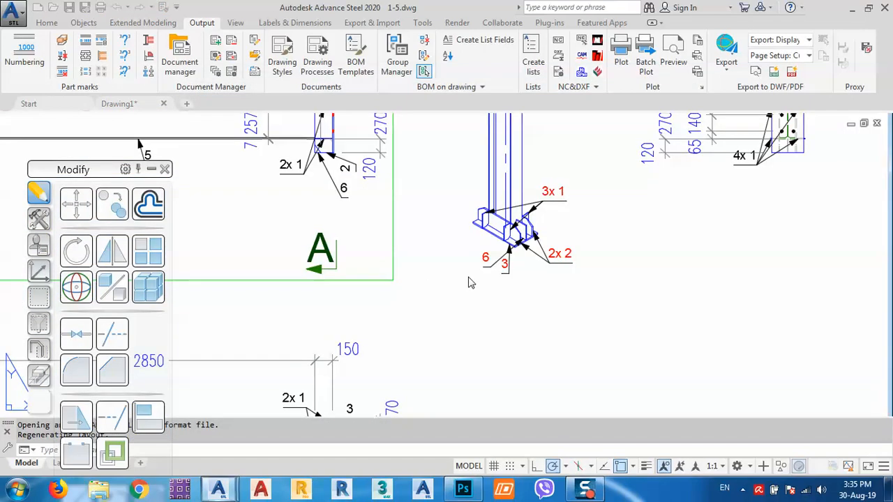
- Zoom and pan across the 1-5 sheet to check the weld labels, then switch to Drawing1
scroll(512, 237, up, 8)
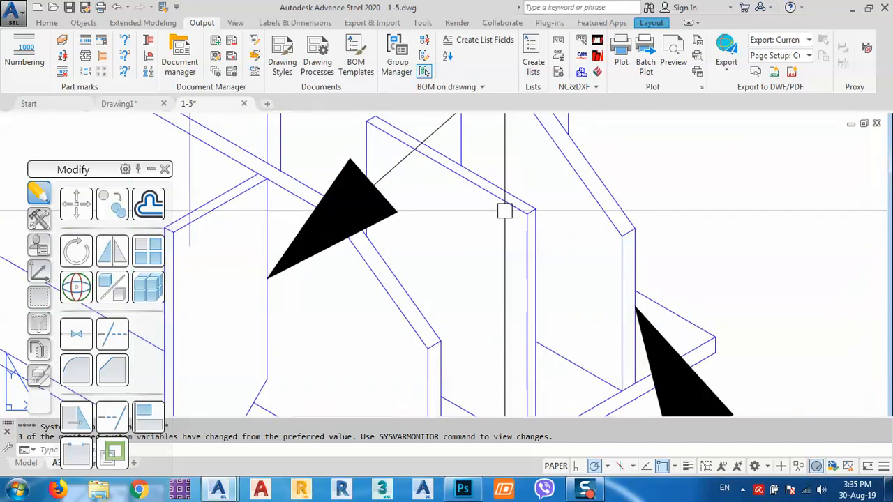
scroll(512, 237, down, 4)
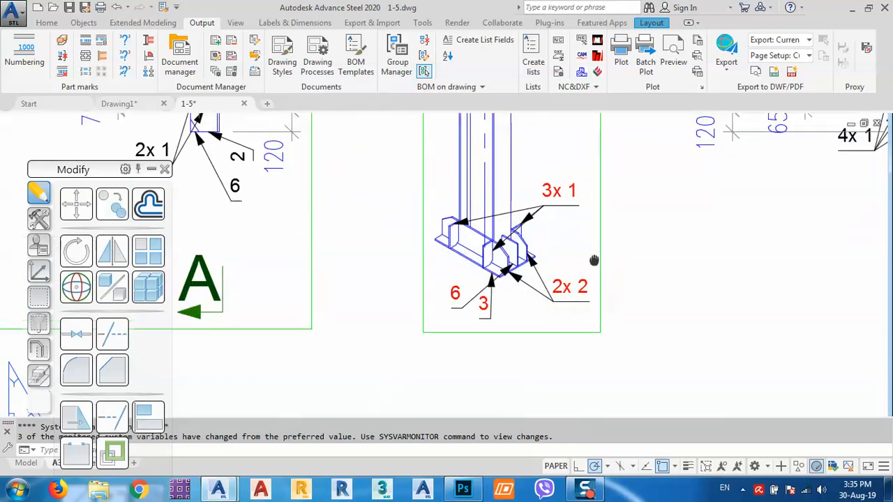
scroll(594, 258, down, 6)
scroll(587, 295, up, 8)
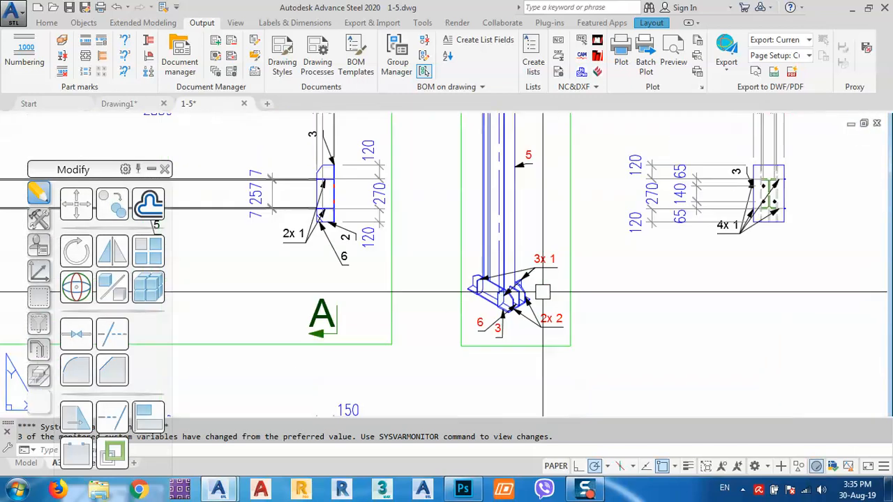
scroll(496, 297, down, 3)
scroll(573, 260, down, 4)
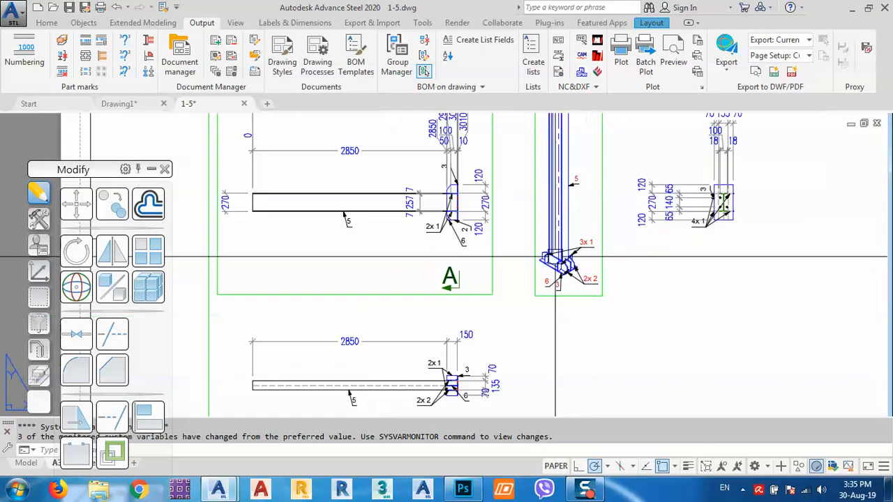
middle_drag(444, 388, 430, 309)
scroll(431, 310, up, 8)
scroll(389, 315, down, 7)
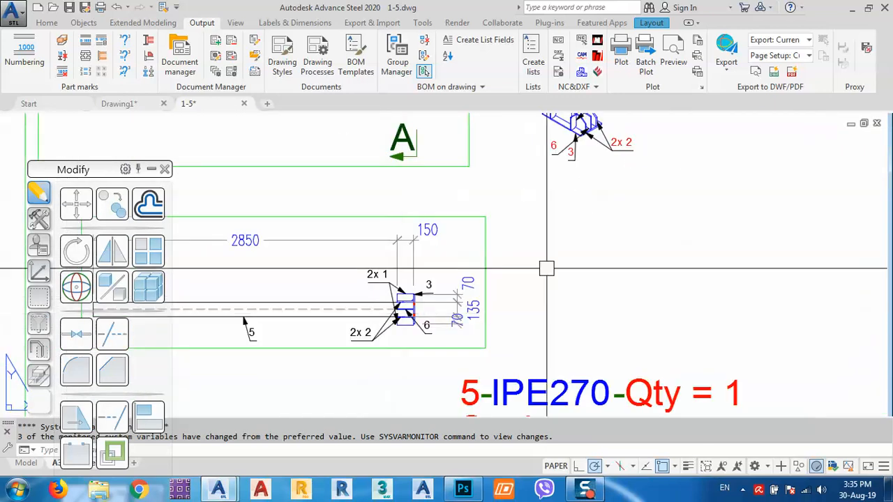
middle_drag(633, 205, 457, 432)
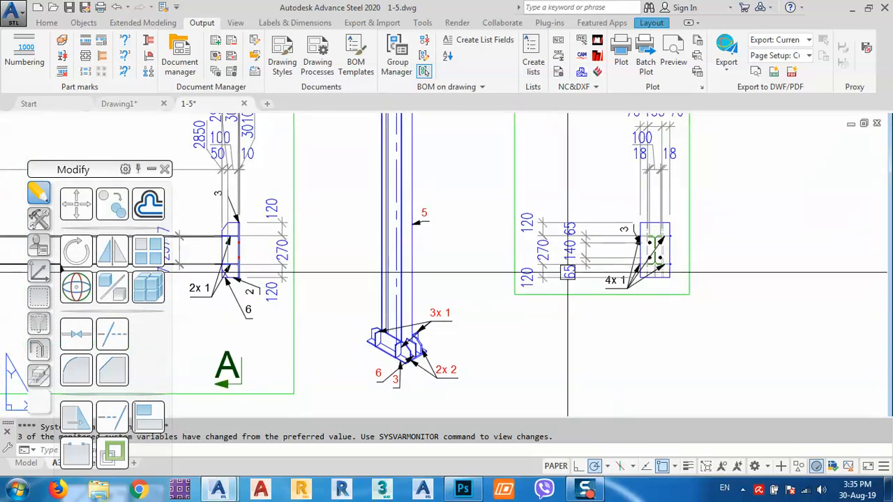
scroll(658, 273, up, 8)
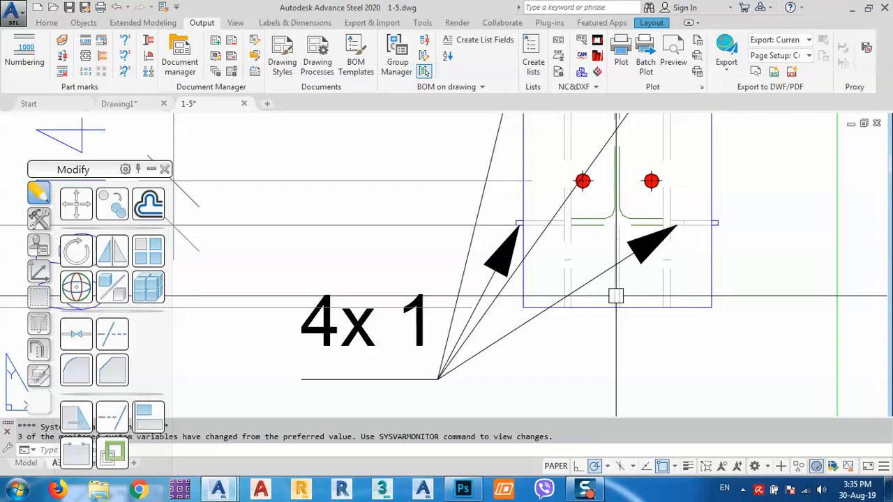
scroll(617, 296, down, 8)
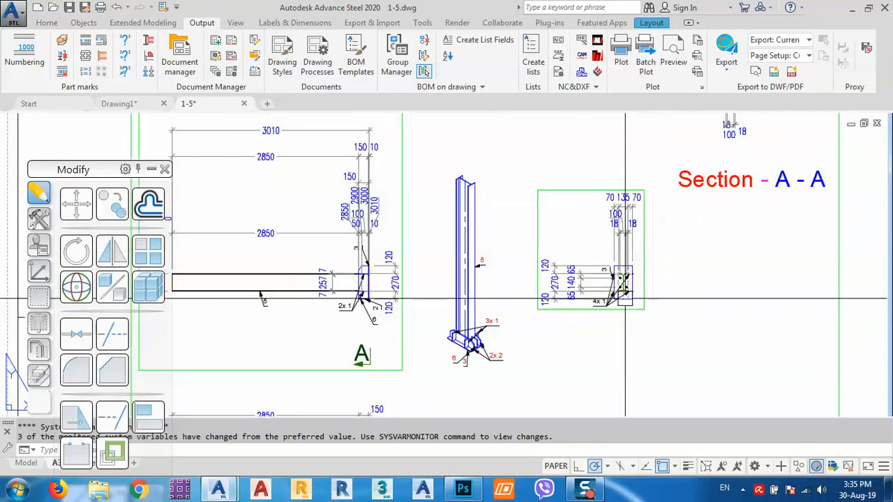
scroll(623, 283, up, 8)
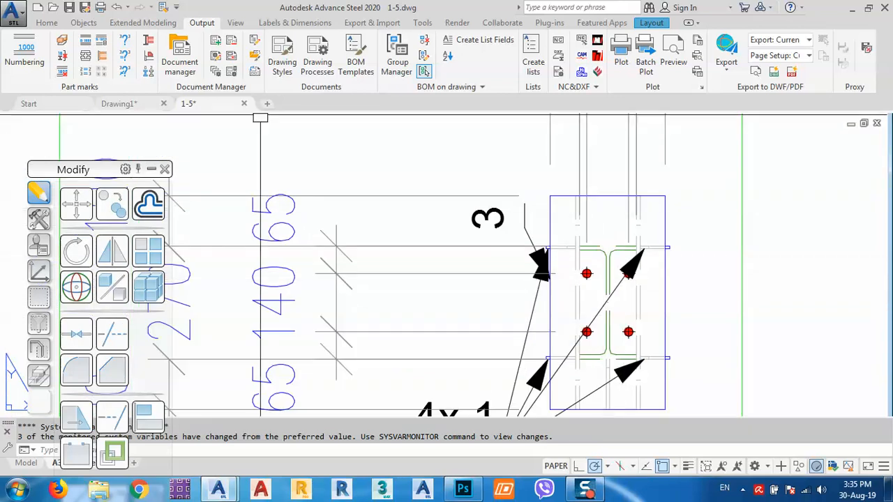
click(138, 105)
scroll(510, 286, down, 3)
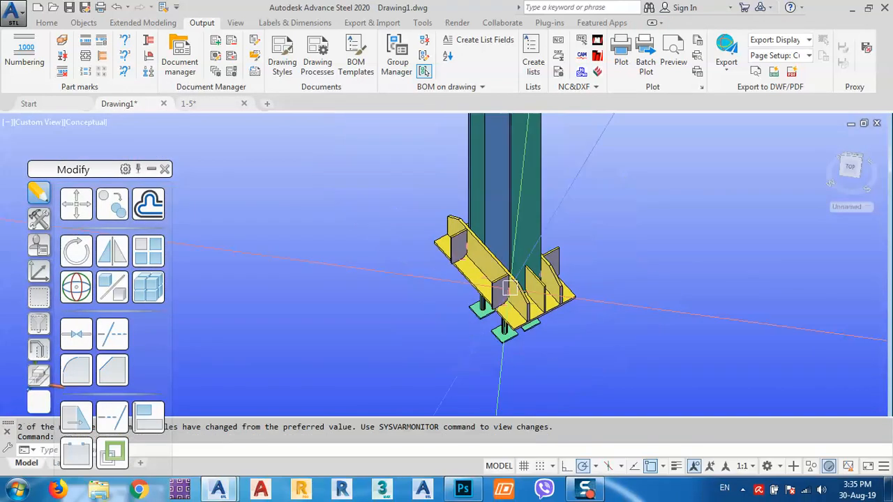
- Orbit the column base model to face the column front
shift+middle_drag(441, 272, 528, 302)
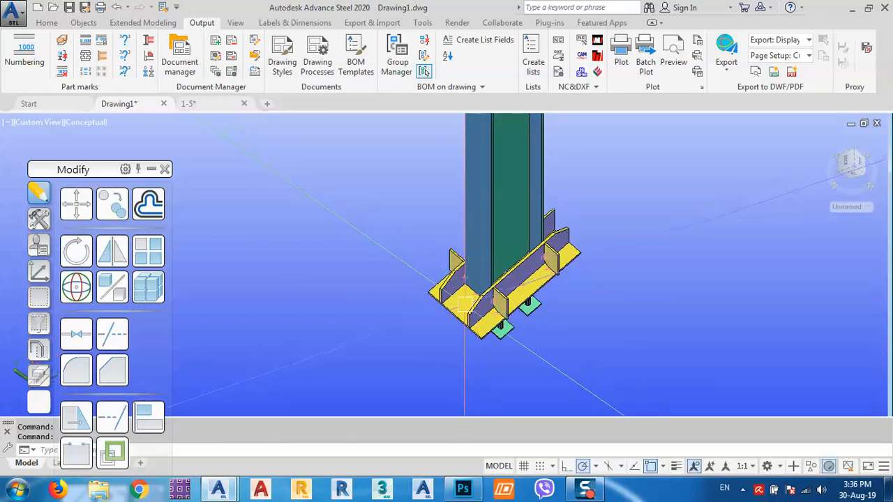
scroll(465, 305, up, 5)
scroll(443, 303, down, 6)
shift+middle_drag(534, 299, 492, 300)
scroll(515, 273, down, 3)
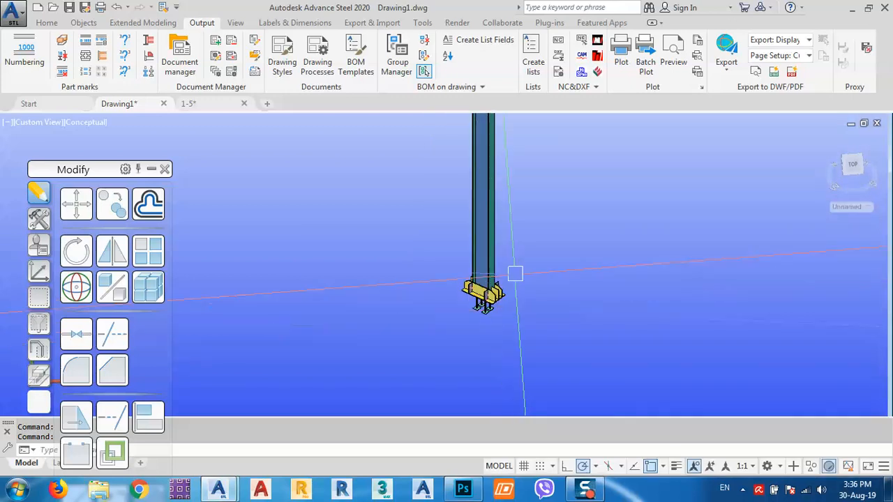
scroll(515, 273, down, 3)
- Review the IPE270 and part list views on the 1-5 sheet, then save and close it
click(209, 105)
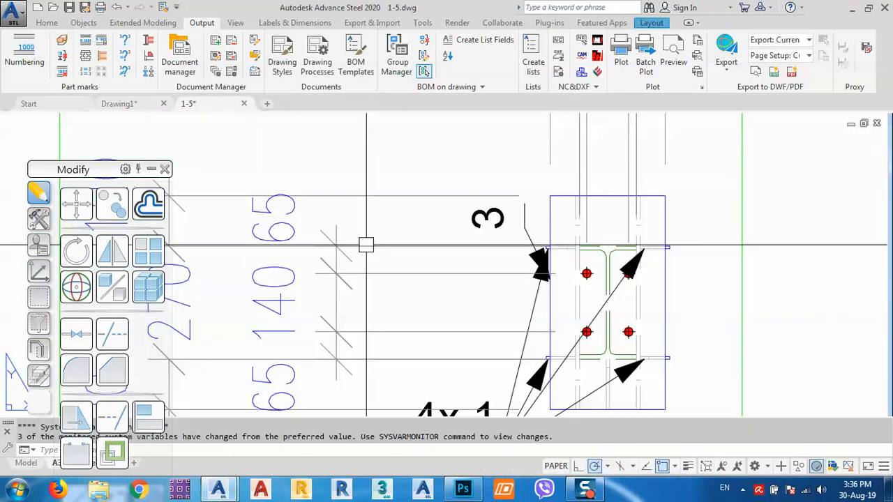
scroll(367, 245, down, 10)
middle_drag(417, 251, 489, 266)
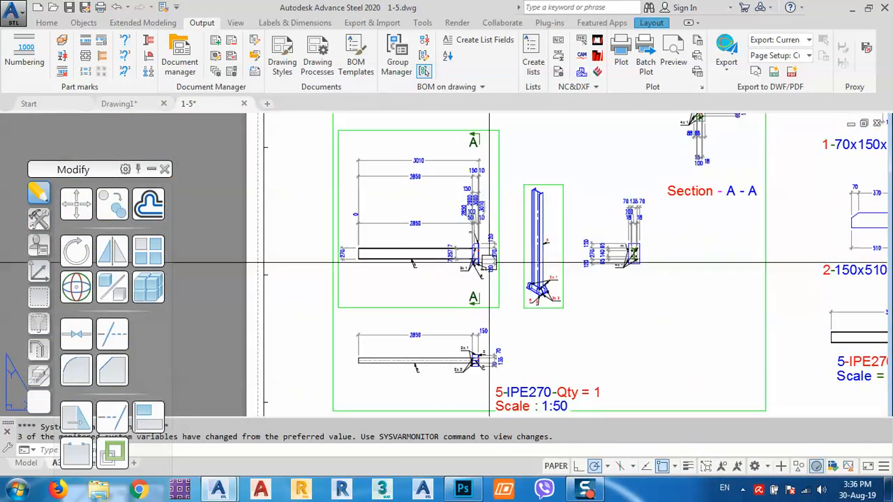
middle_drag(490, 374, 482, 353)
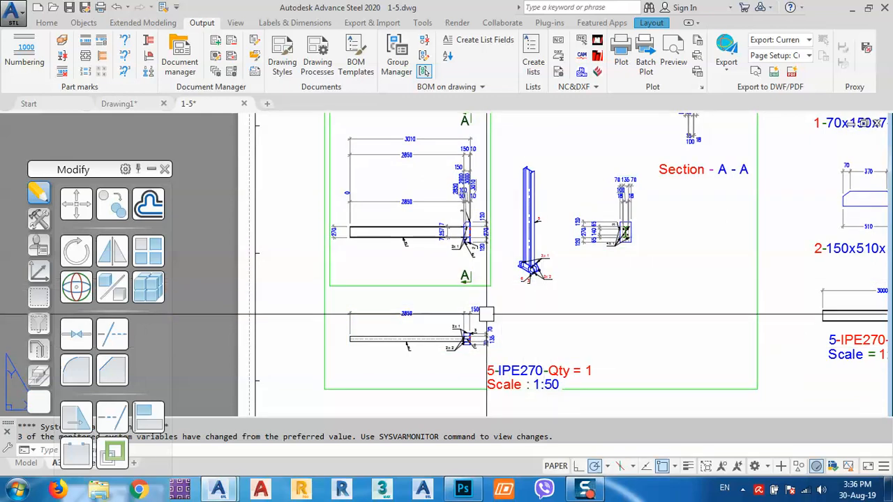
middle_drag(643, 232, 515, 304)
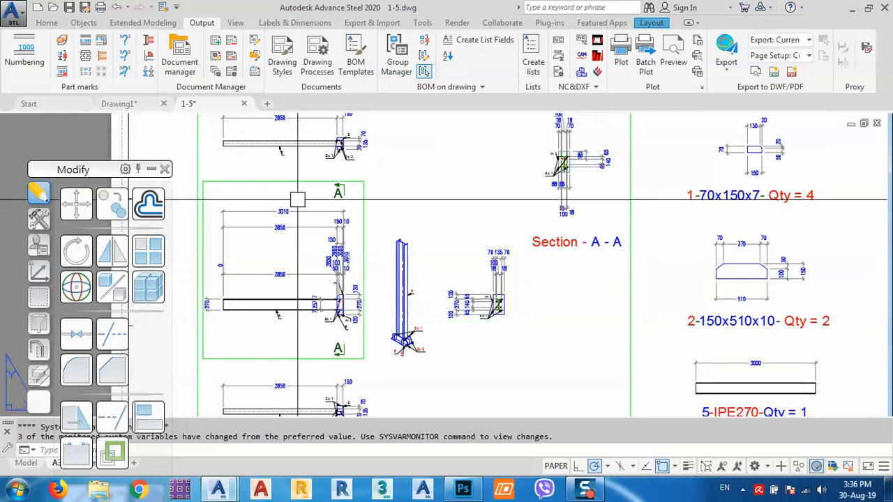
click(244, 104)
click(434, 272)
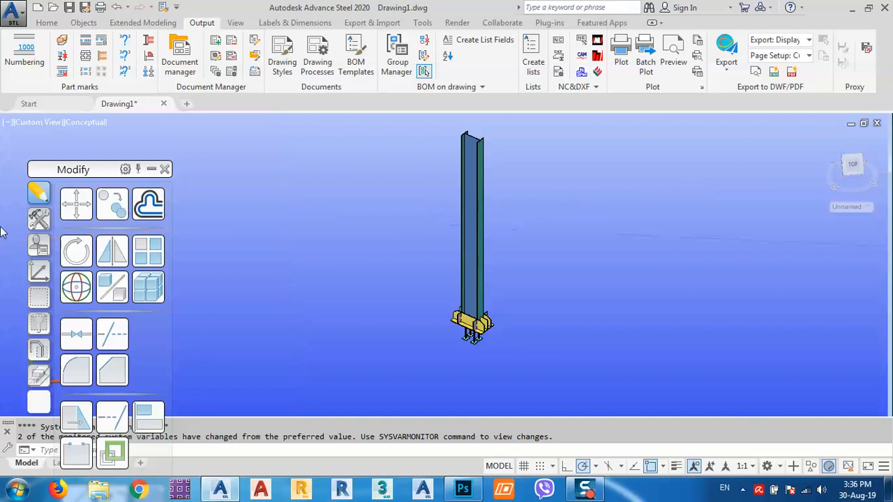
- Reset the UCS to World, then align it to the column's Front view as an Unnamed UCS
click(39, 272)
click(77, 208)
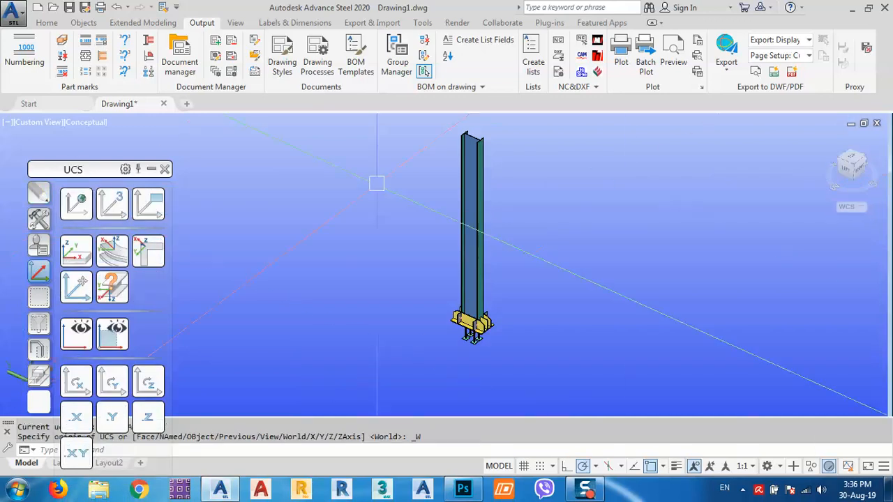
click(860, 174)
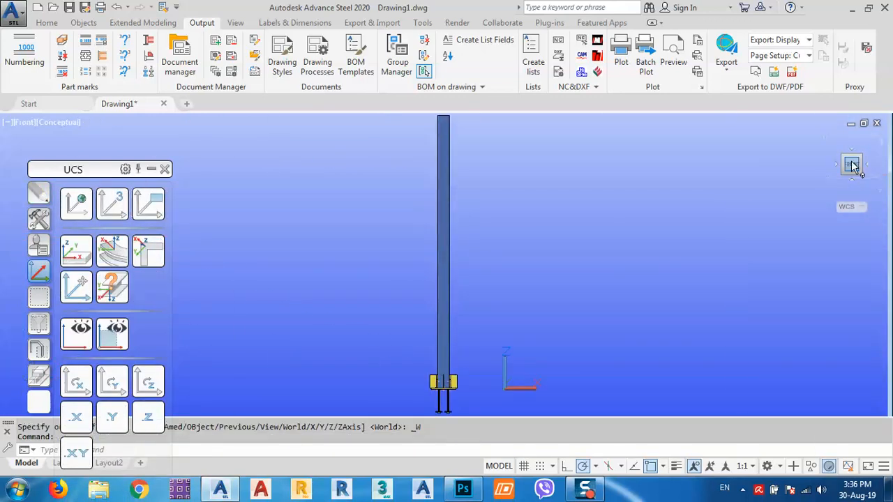
click(150, 207)
scroll(414, 266, down, 3)
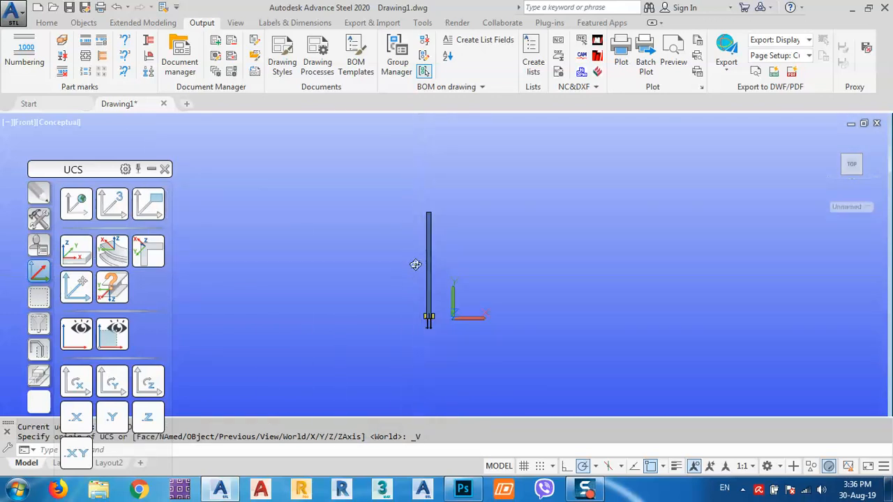
shift+middle_drag(415, 265, 428, 271)
scroll(432, 244, up, 3)
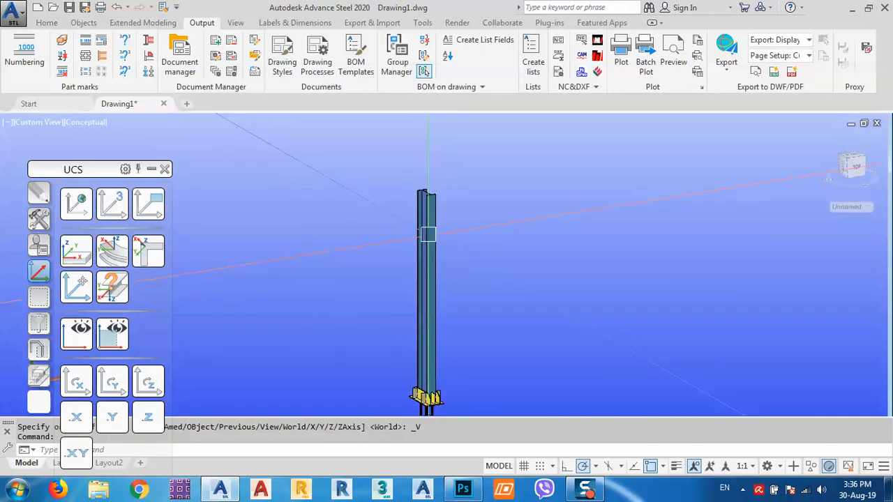
click(46, 22)
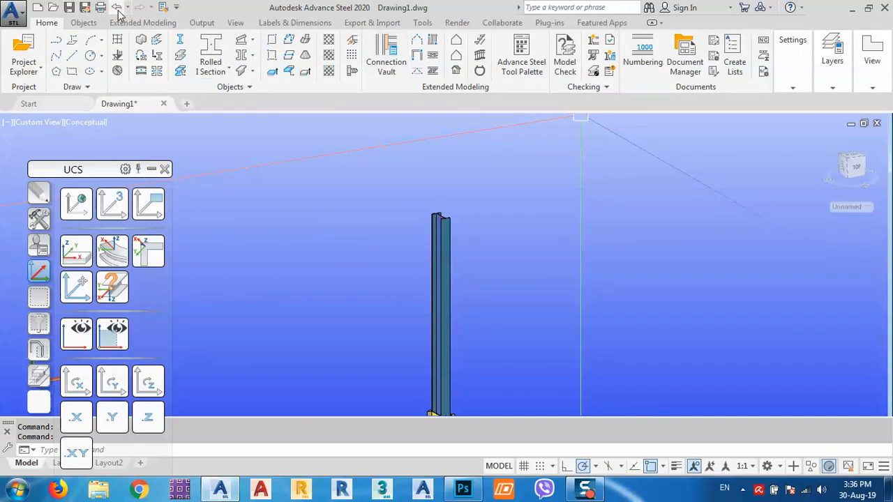
- Add a 2-by-3 rectangular bolt group at the column's centre point with 70 mm spacing
click(80, 23)
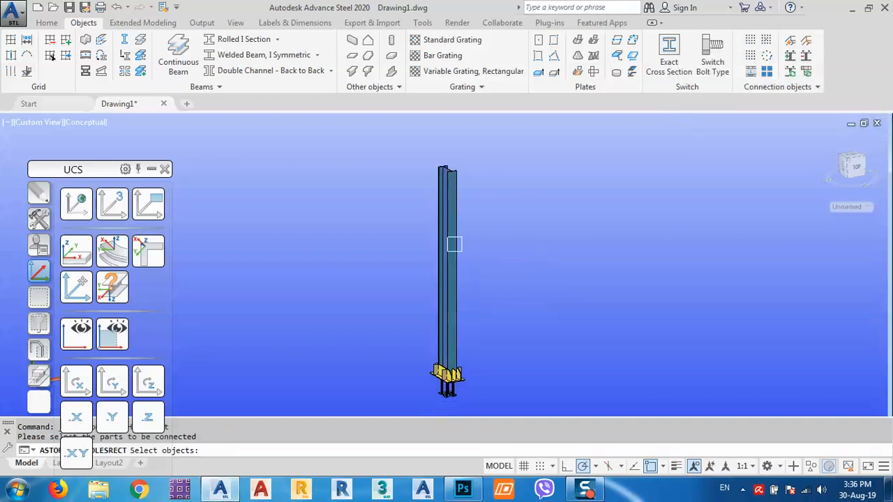
click(455, 242)
key(Return)
scroll(447, 273, up, 4)
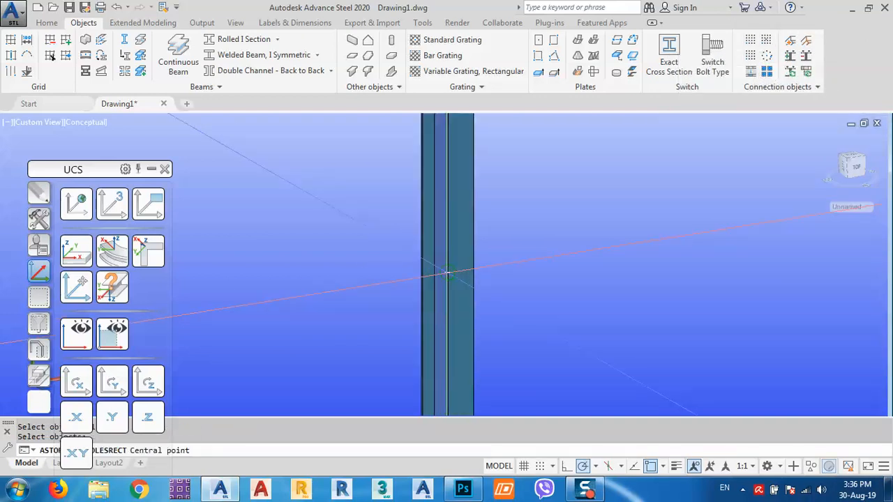
click(459, 279)
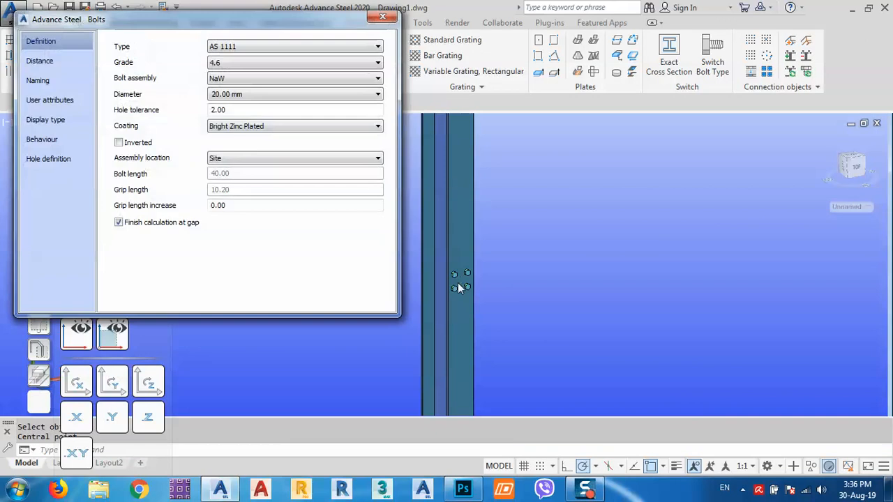
click(56, 64)
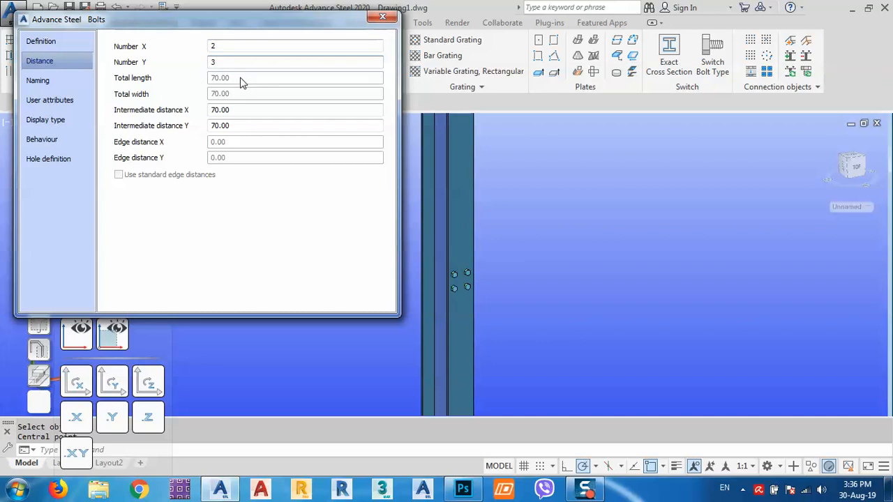
click(382, 17)
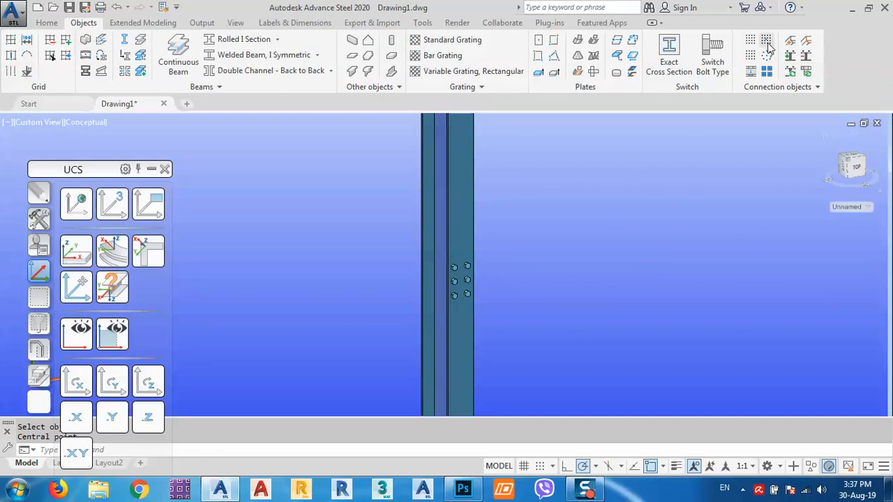
- Add a second 2-by-5 bolt group of 20 mm bolts at the column top, 70 mm spacing
click(767, 42)
click(453, 171)
right_click(453, 170)
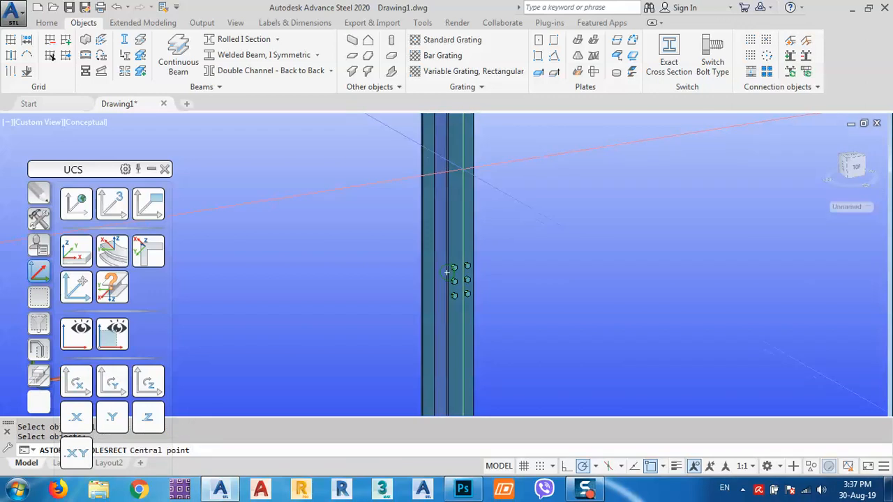
middle_drag(466, 170, 503, 362)
scroll(493, 200, up, 5)
middle_drag(494, 143, 517, 277)
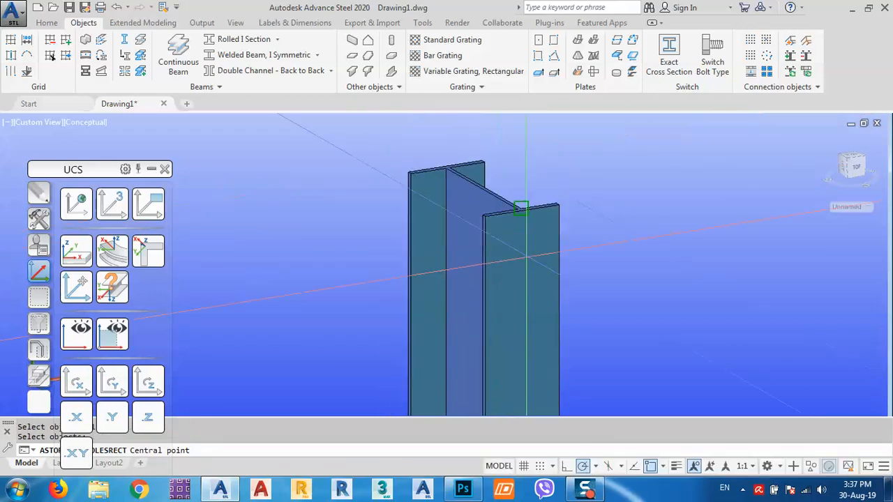
click(521, 208)
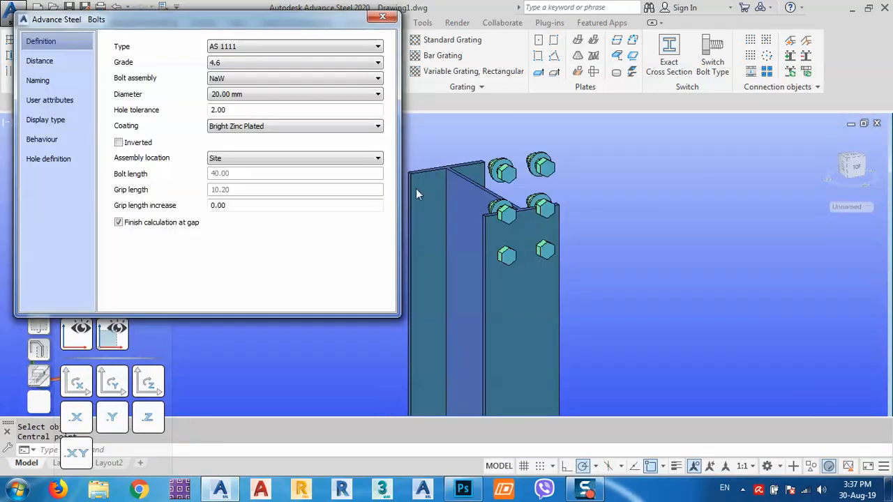
click(69, 62)
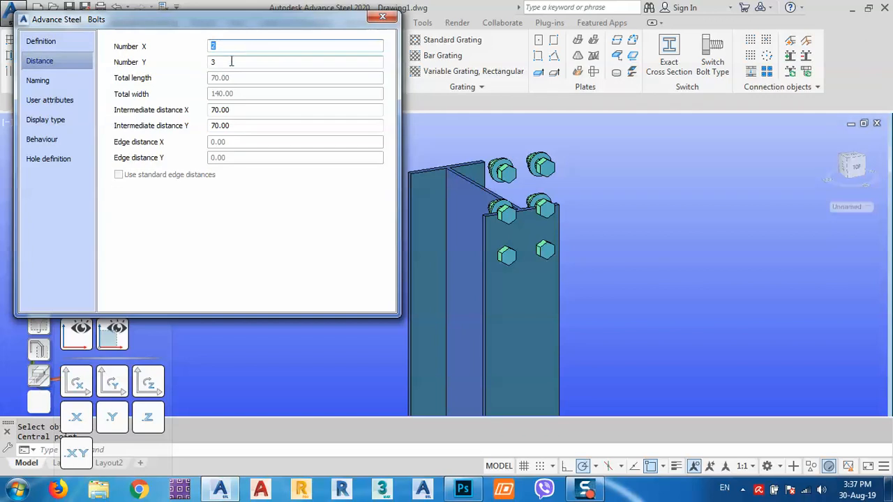
key(Return)
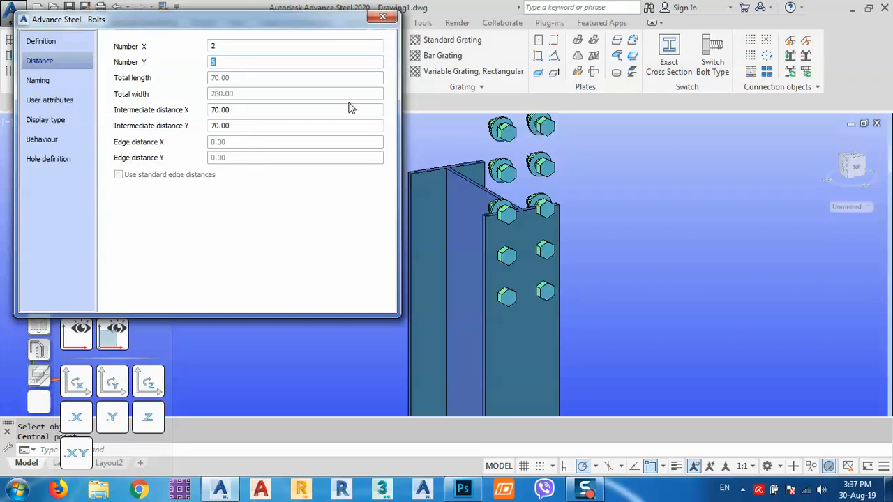
click(381, 18)
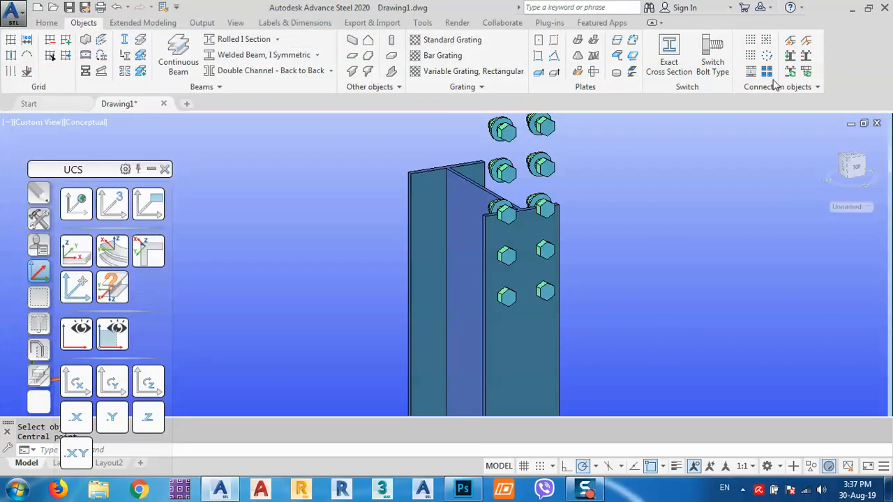
click(538, 170)
- Reassign the five-row bolts to the left flange and MOVE them down the column
click(752, 72)
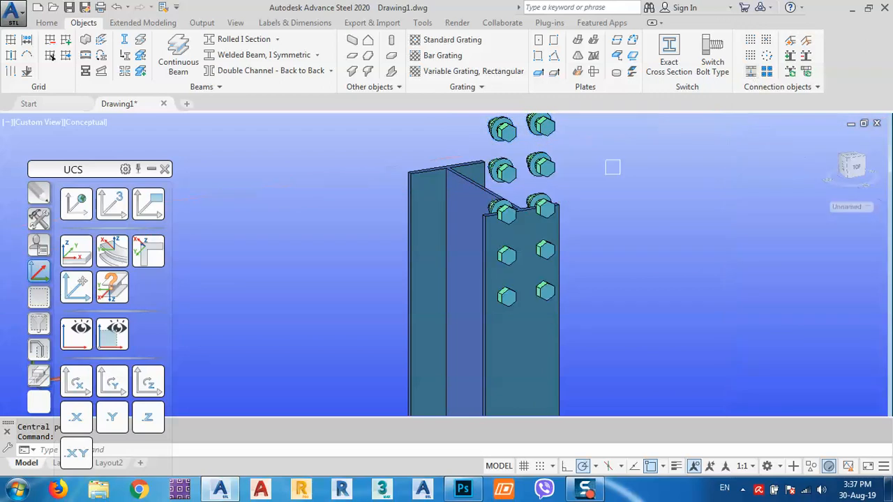
click(420, 184)
middle_drag(466, 224, 586, 262)
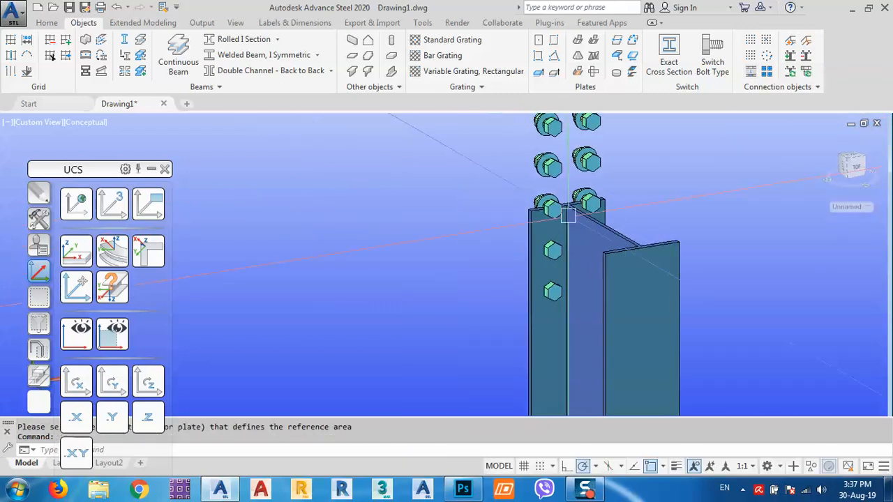
click(554, 163)
scroll(551, 168, down, 3)
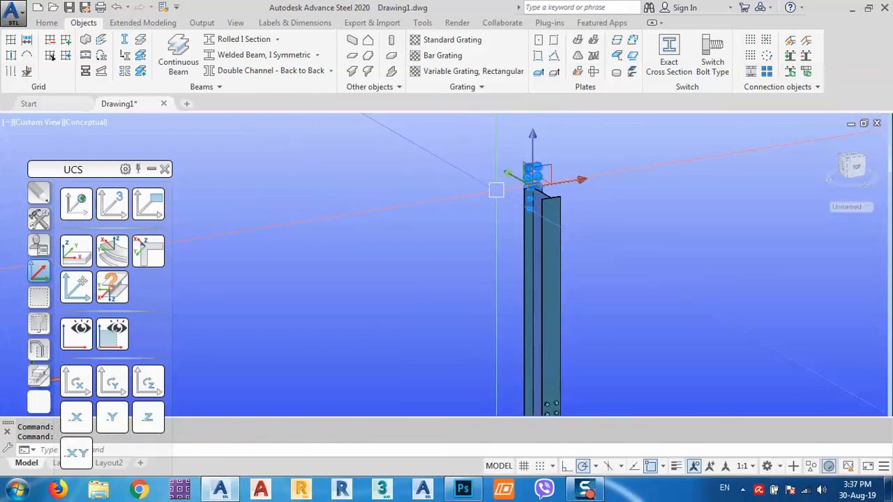
text(m)
key(Return)
click(472, 168)
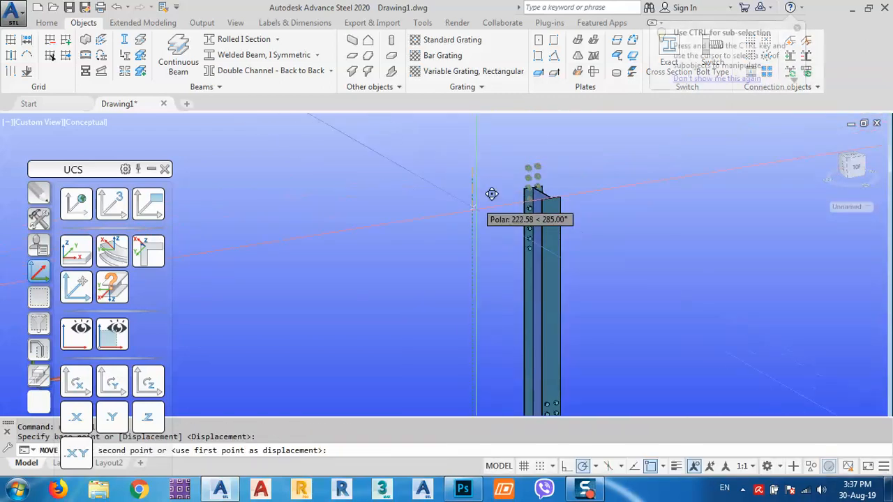
click(478, 316)
middle_drag(560, 393, 488, 281)
scroll(503, 279, down, 5)
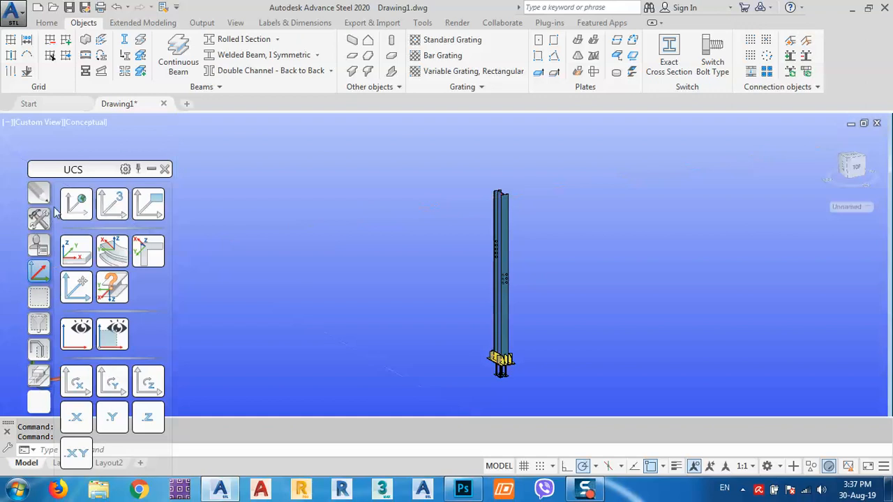
- Reset the UCS to World and orbit to view the column from a corner
click(77, 212)
middle_drag(523, 311, 537, 304)
scroll(522, 261, up, 5)
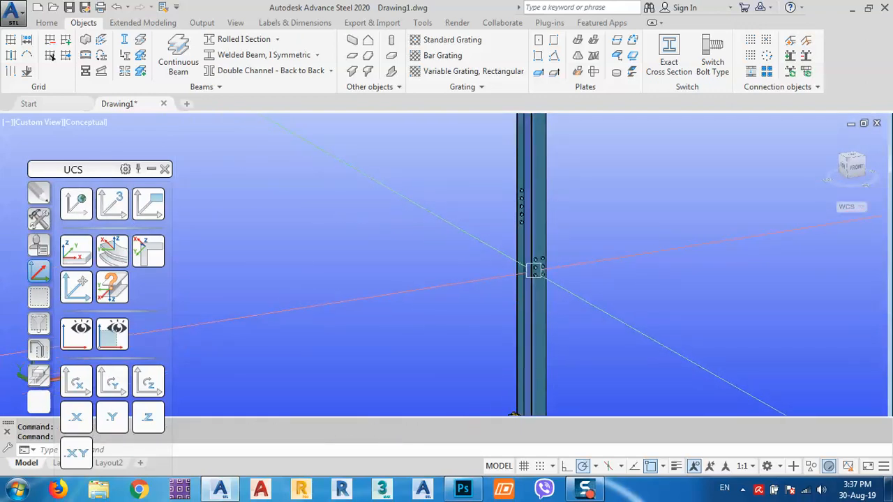
mouse_move(534, 268)
shift+middle_down()
mouse_move(534, 299)
mouse_move(549, 273)
shift+middle_up()
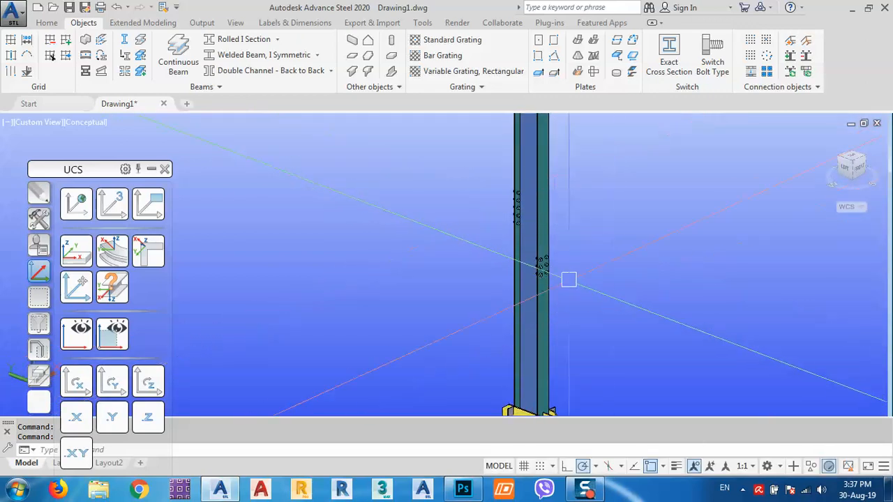
scroll(544, 258, down, 3)
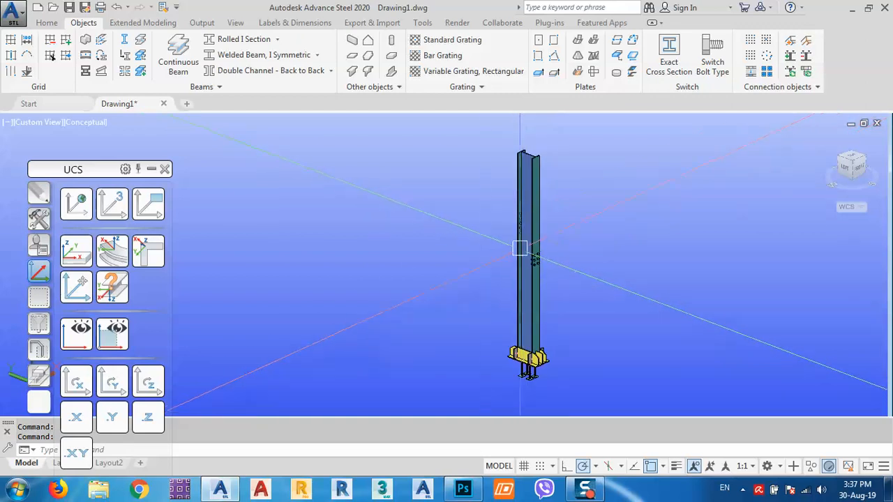
middle_drag(436, 232, 429, 224)
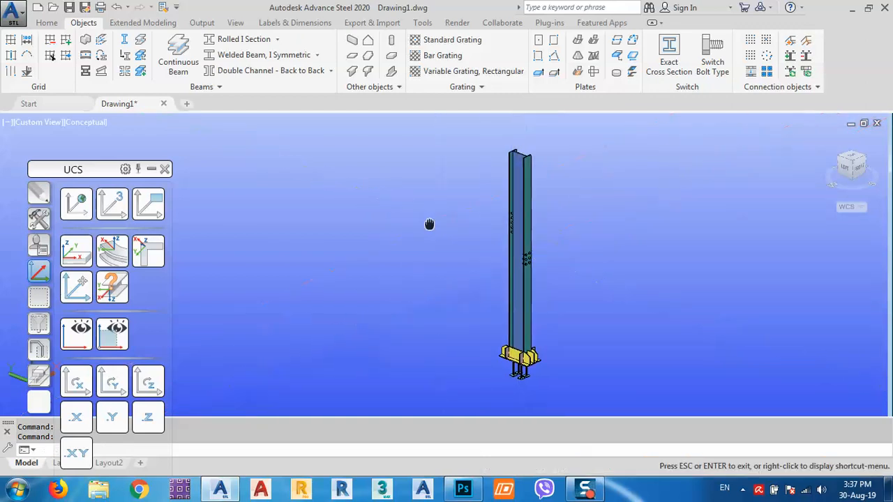
- Force-update the outdated drawings in Document Manager and reopen 1-5.dwg
click(201, 23)
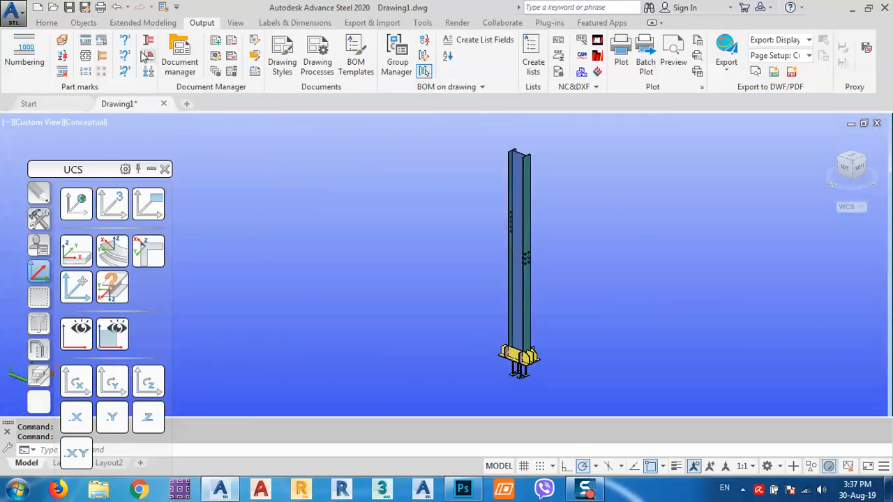
click(180, 59)
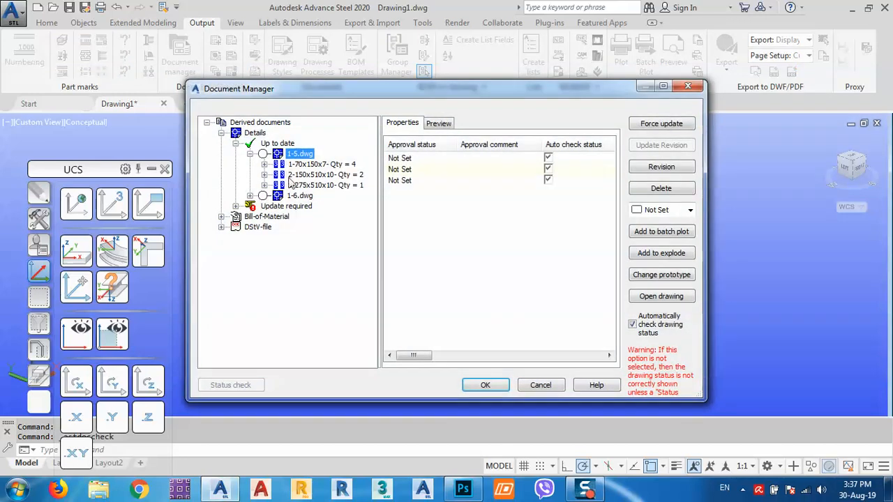
click(291, 206)
click(661, 124)
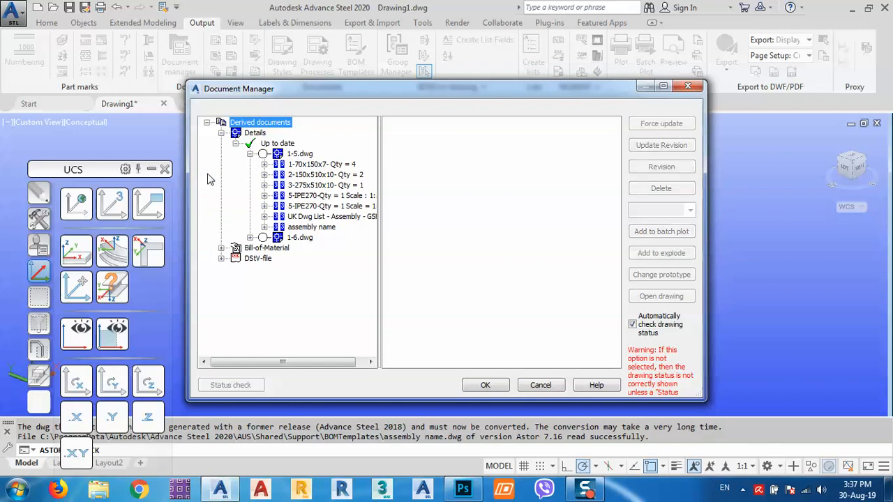
double_click(284, 142)
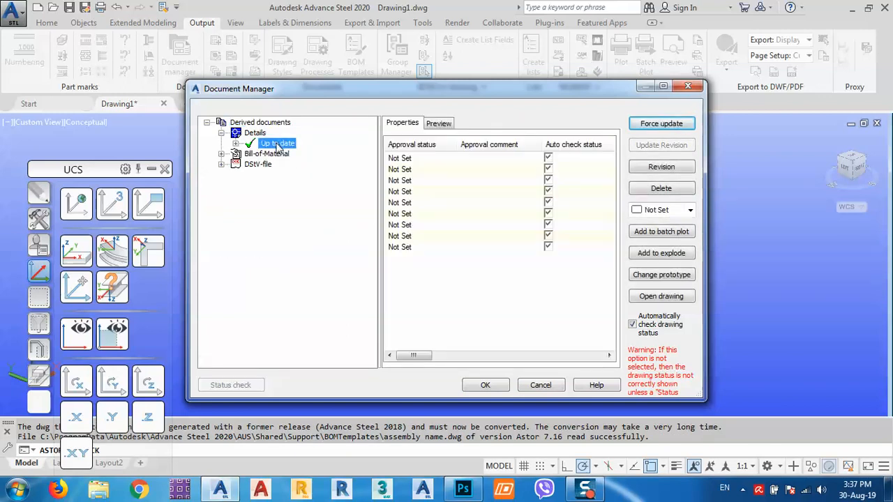
double_click(278, 144)
double_click(291, 153)
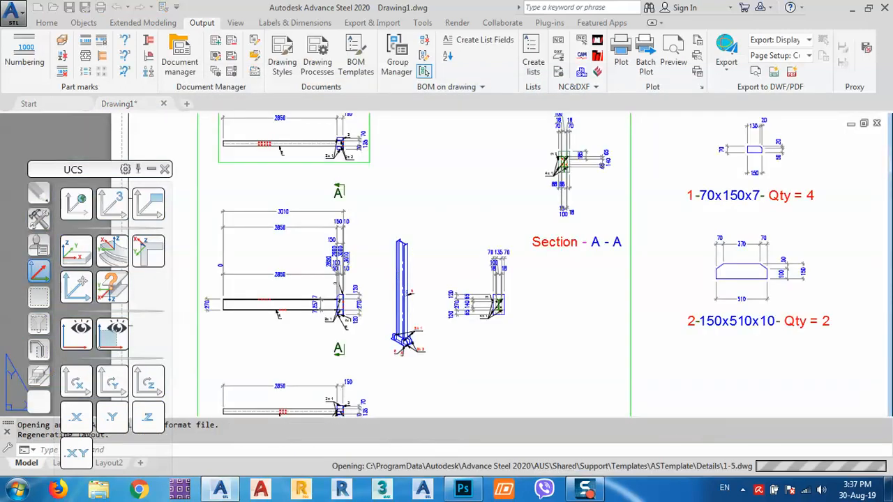
- Pan and zoom around the updated 1-5 sheet to inspect the beam detail
scroll(424, 314, up, 5)
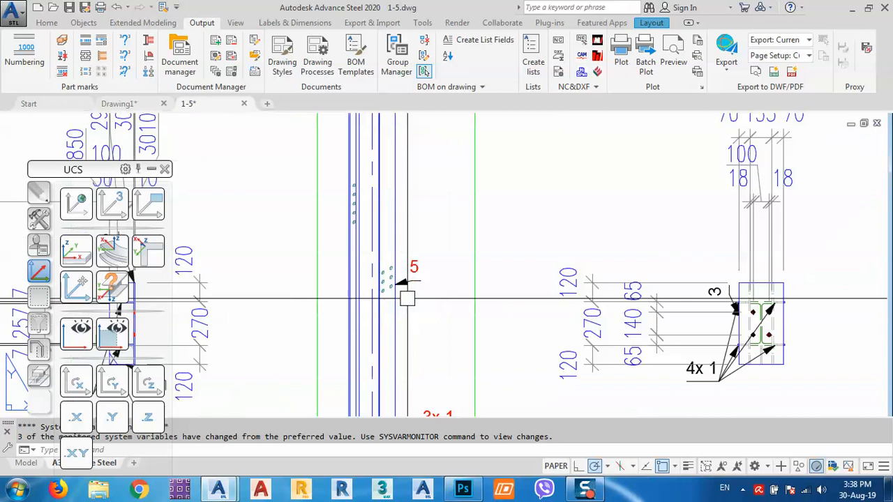
scroll(415, 328, down, 5)
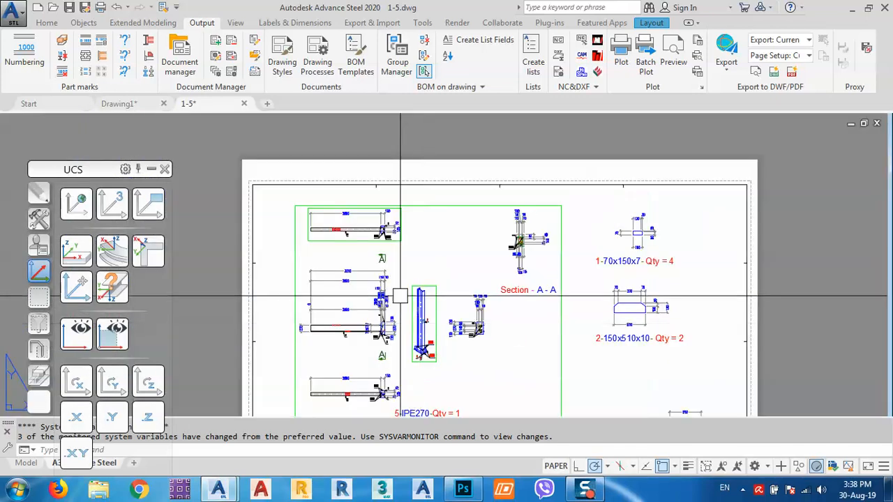
scroll(363, 246, up, 6)
middle_drag(324, 242, 430, 200)
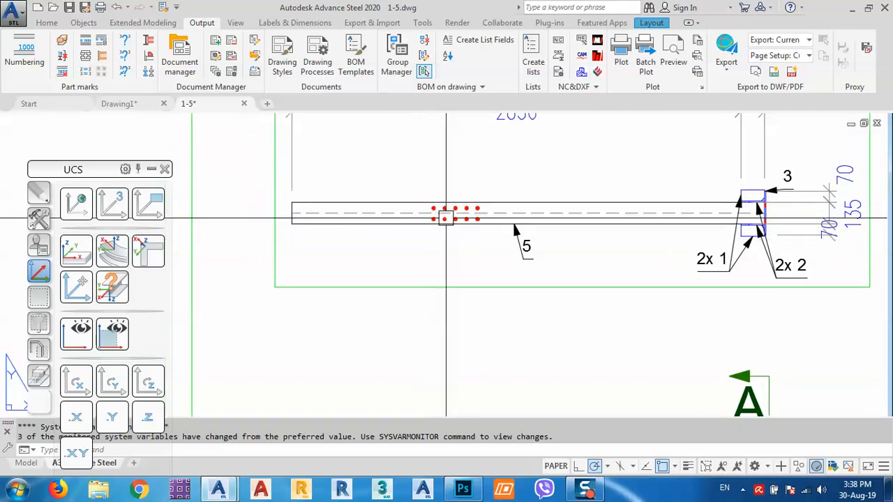
scroll(447, 218, up, 2)
scroll(430, 172, down, 6)
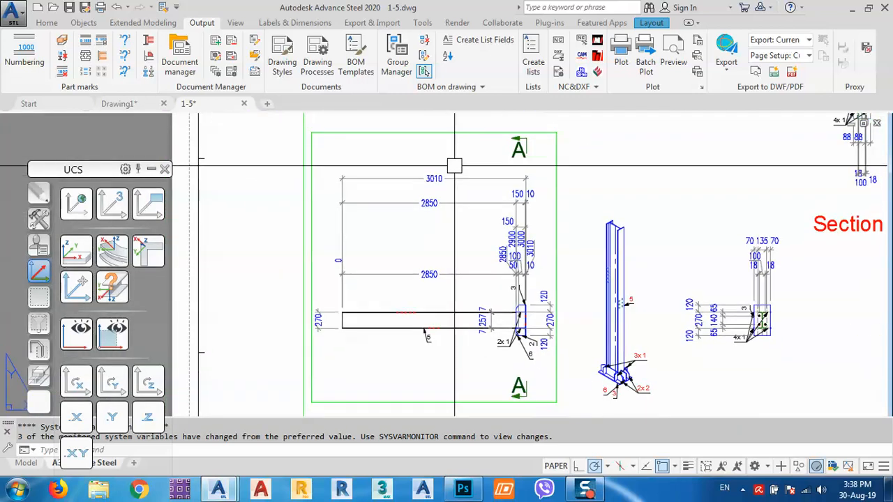
scroll(454, 166, down, 3)
scroll(422, 304, up, 5)
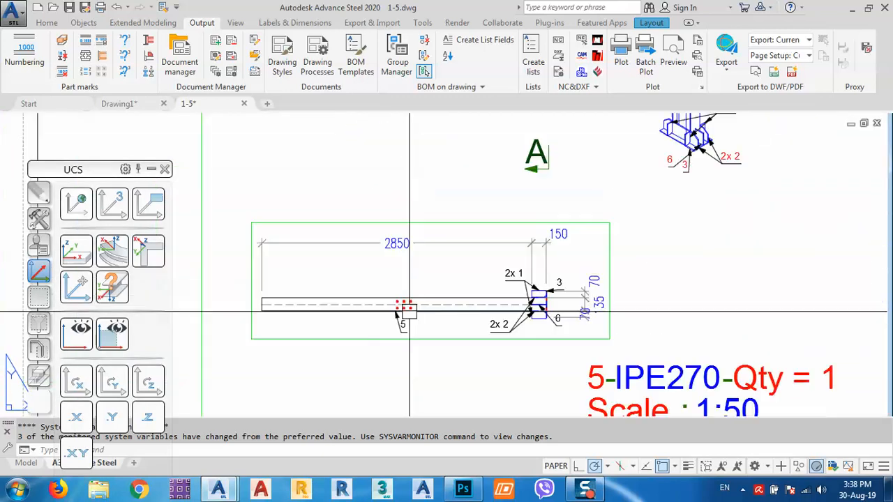
scroll(409, 311, down, 5)
scroll(402, 158, up, 7)
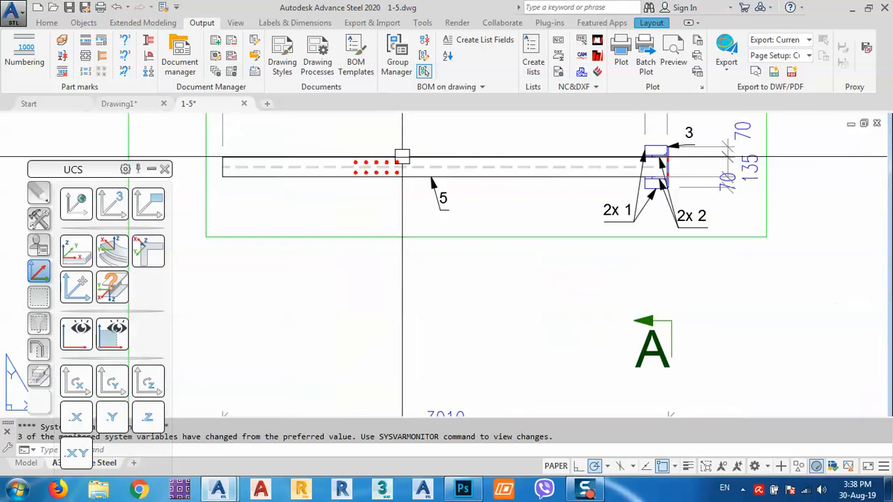
middle_drag(402, 158, 441, 196)
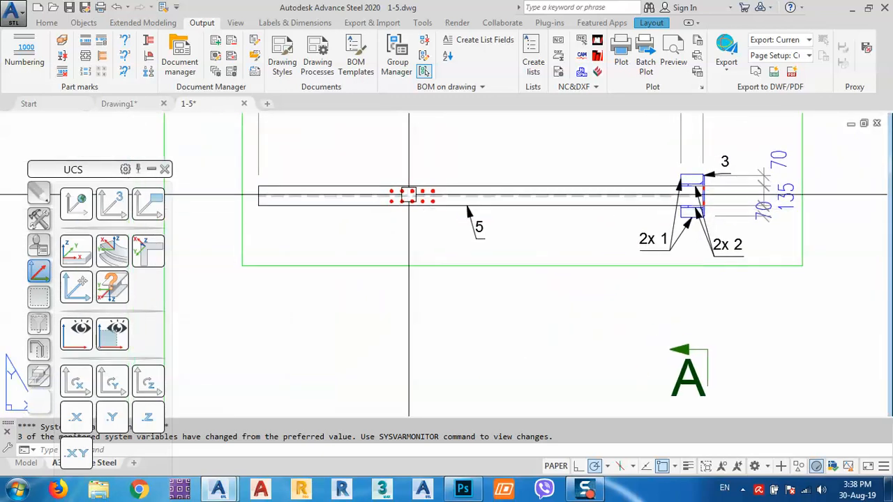
scroll(423, 195, up, 4)
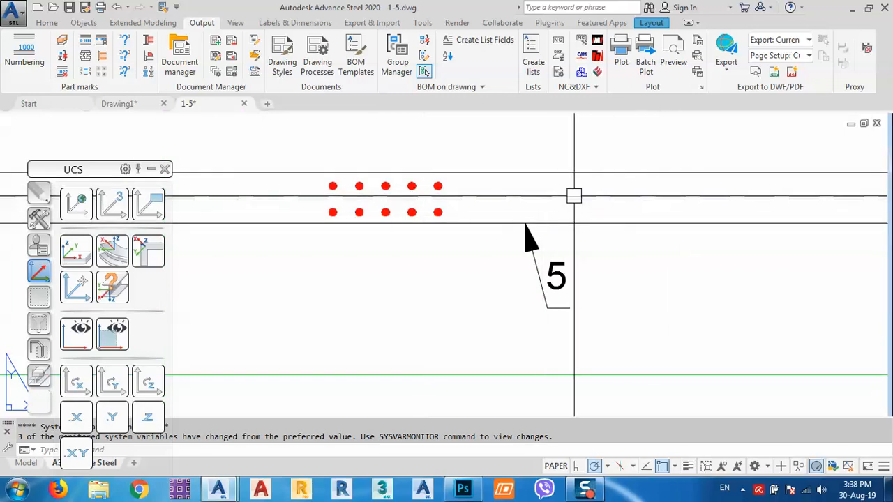
scroll(464, 205, down, 5)
- Check Section A-A and the beam's 2850 dimension, then save and close the drawing
middle_drag(797, 251, 510, 249)
middle_drag(750, 254, 455, 201)
middle_drag(644, 267, 566, 147)
scroll(548, 295, down, 6)
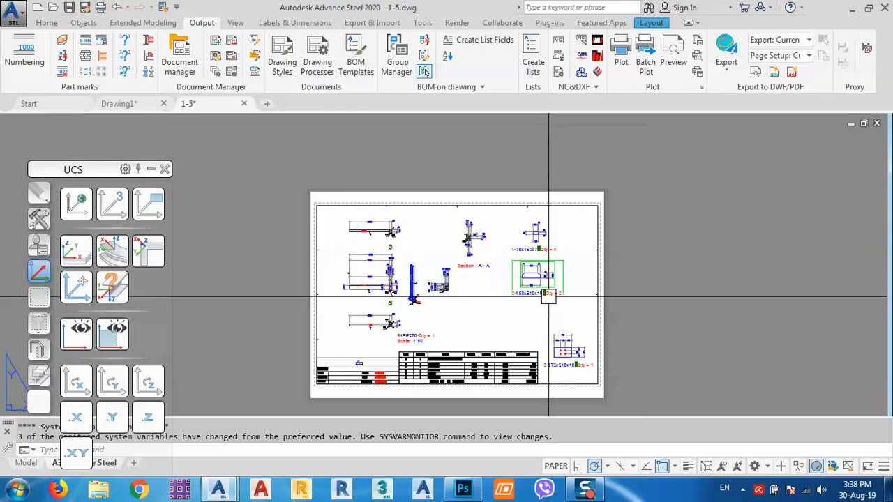
middle_drag(549, 314, 554, 295)
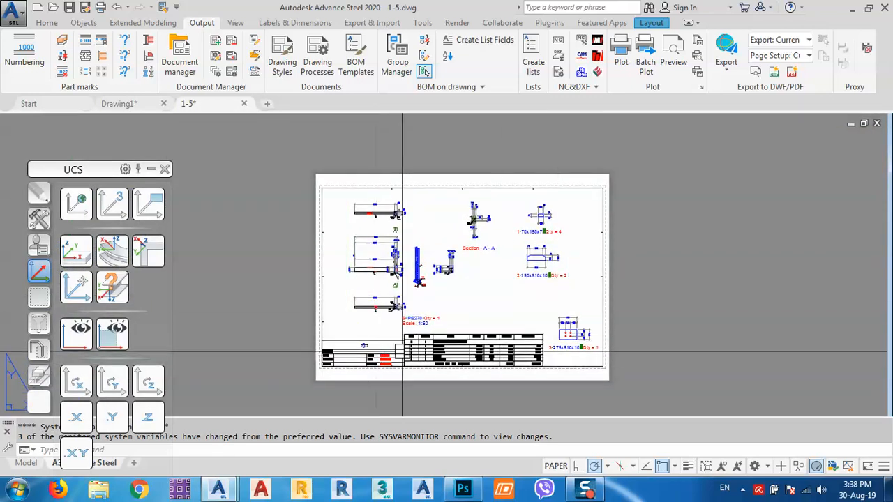
scroll(471, 191, up, 8)
middle_drag(586, 226, 830, 206)
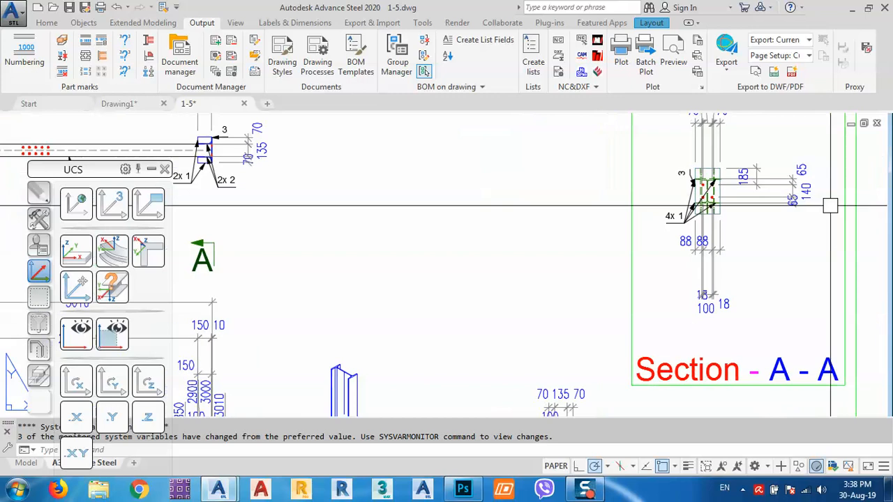
scroll(594, 193, down, 4)
scroll(592, 172, up, 5)
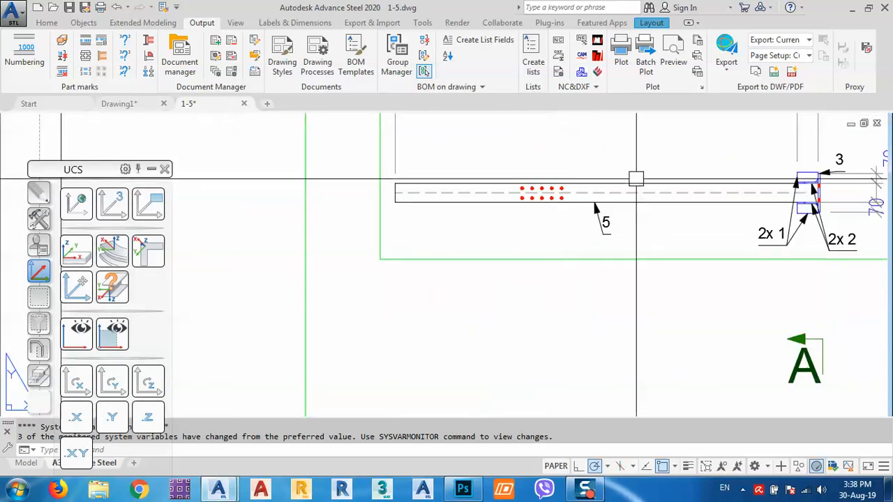
middle_drag(670, 193, 654, 207)
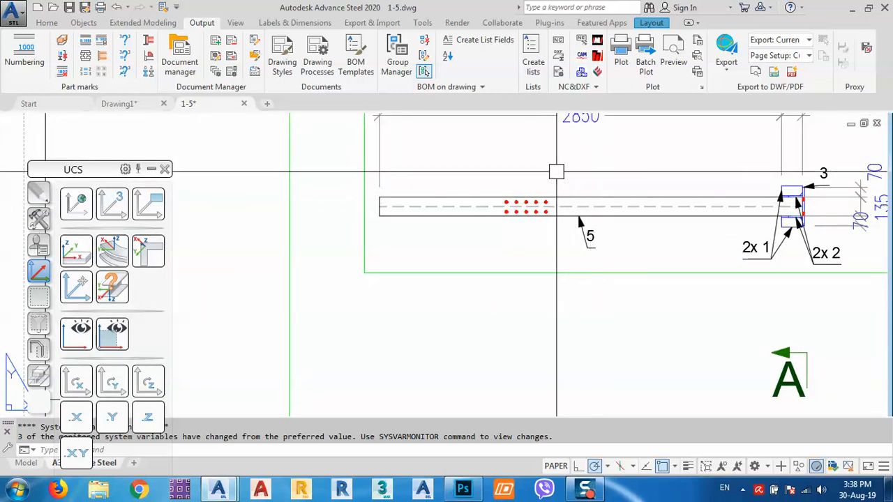
scroll(461, 173, down, 3)
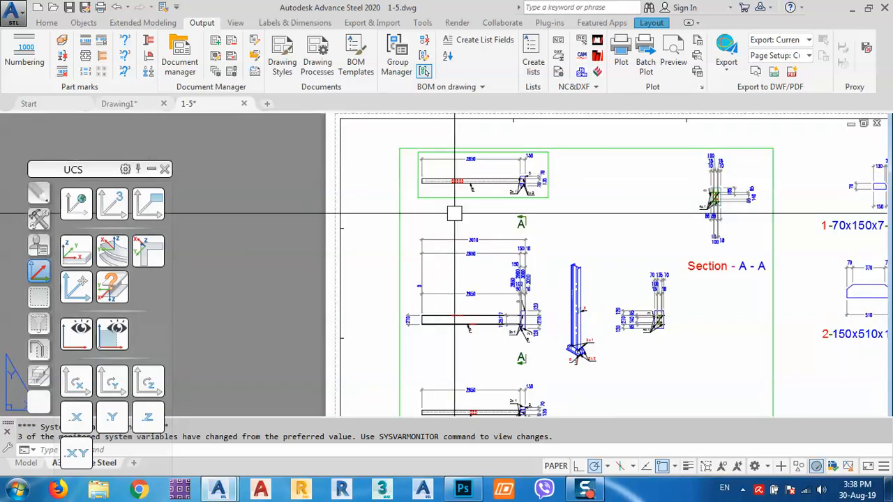
scroll(454, 213, down, 2)
scroll(522, 305, down, 1)
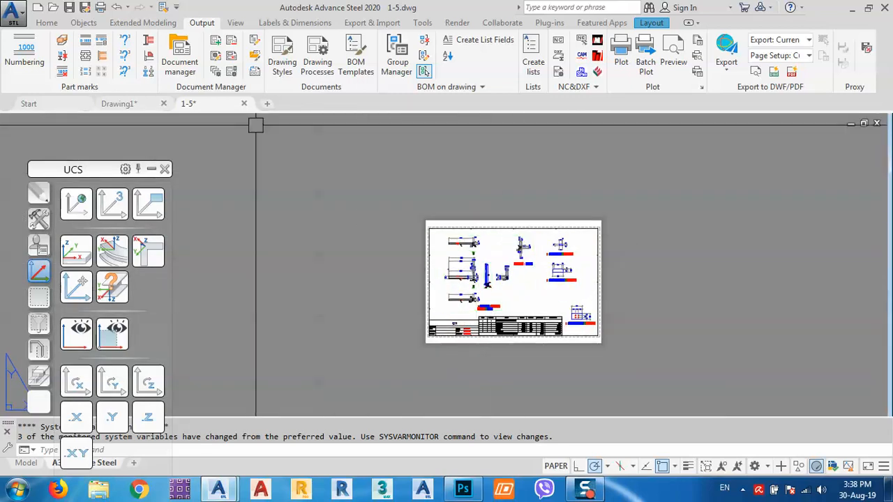
click(244, 104)
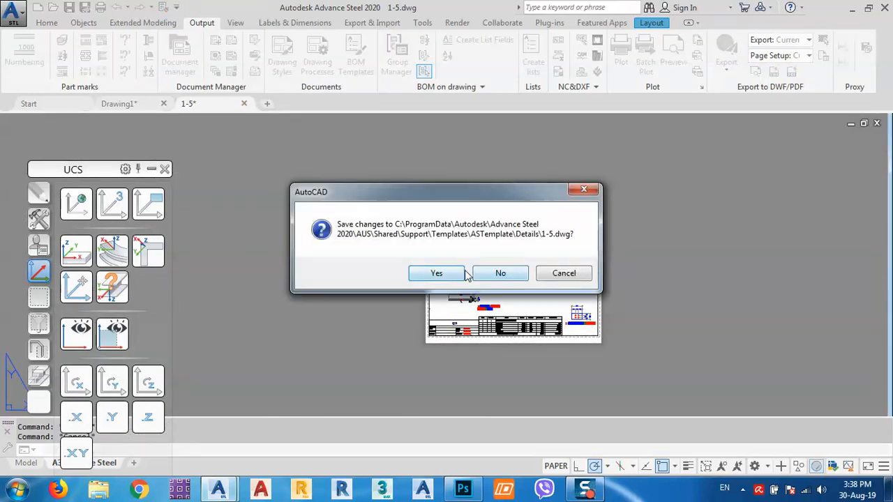
click(436, 273)
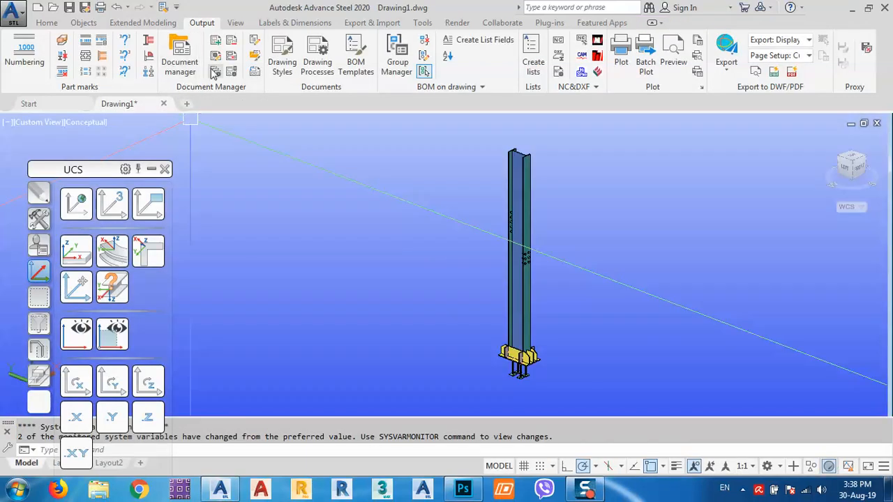
- In Drawing Style Manager, expand Assemblies > GSF-assembely > Mp Front > Objects presentation
click(218, 62)
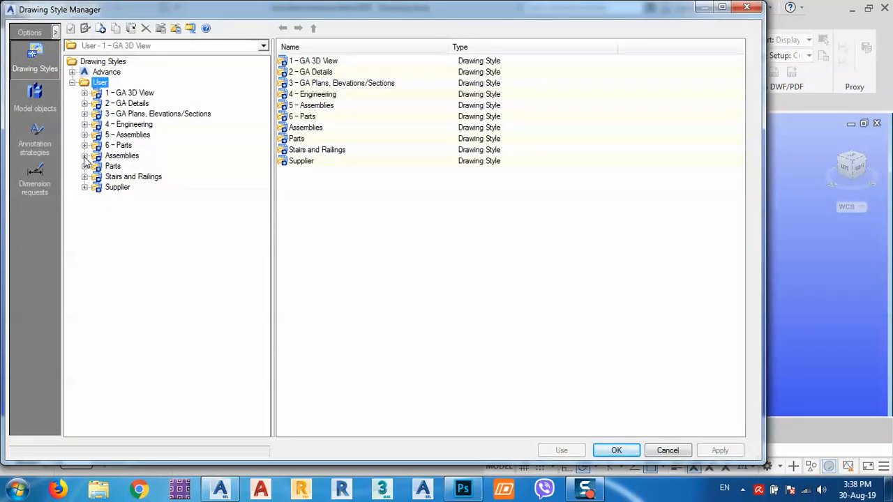
click(84, 156)
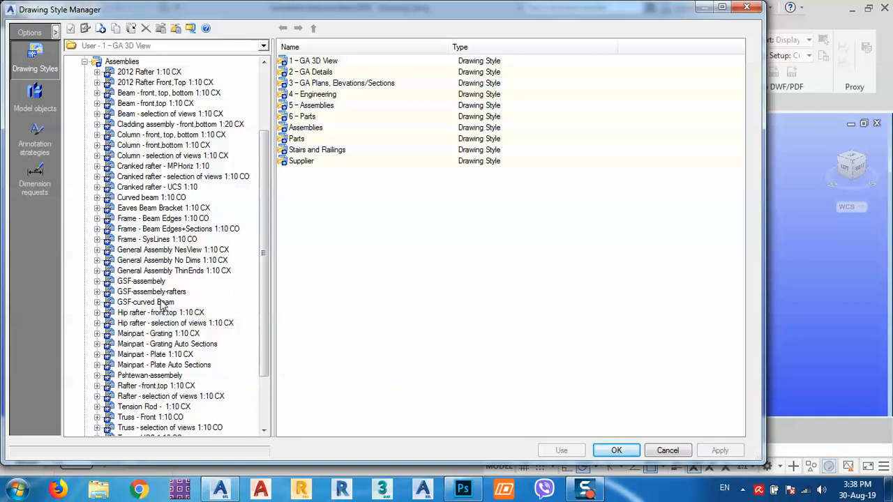
click(141, 281)
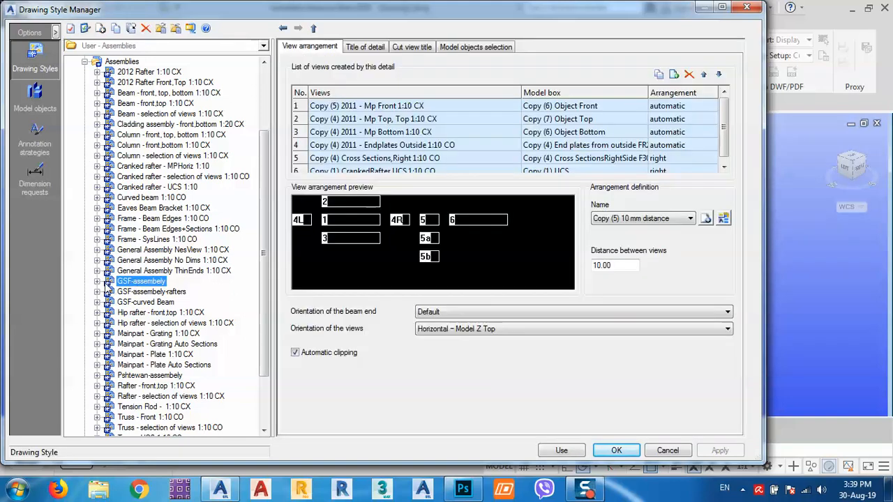
click(97, 281)
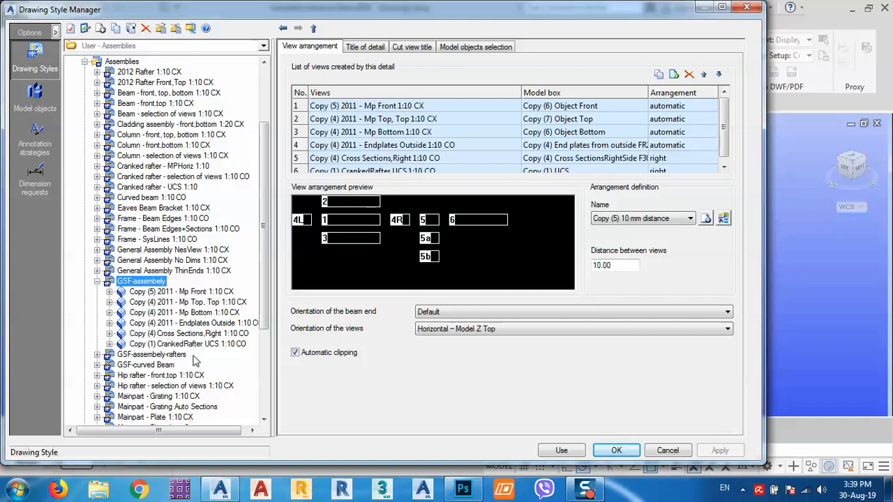
click(181, 292)
click(109, 293)
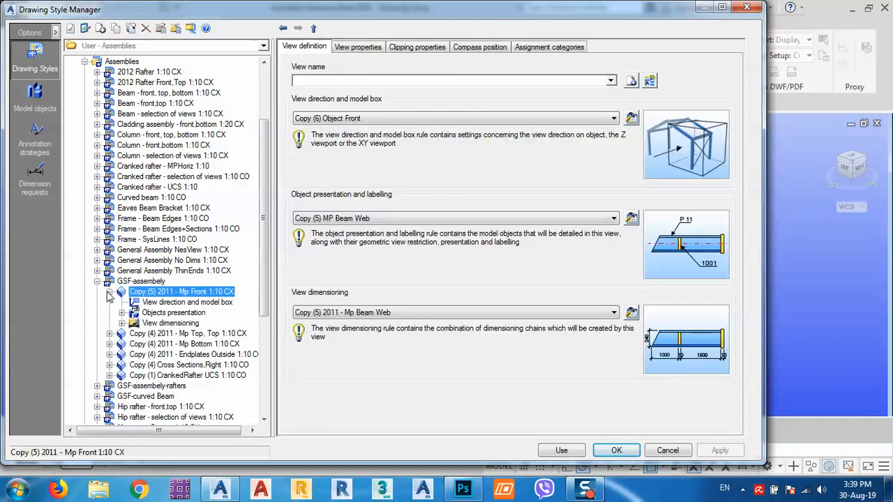
click(165, 313)
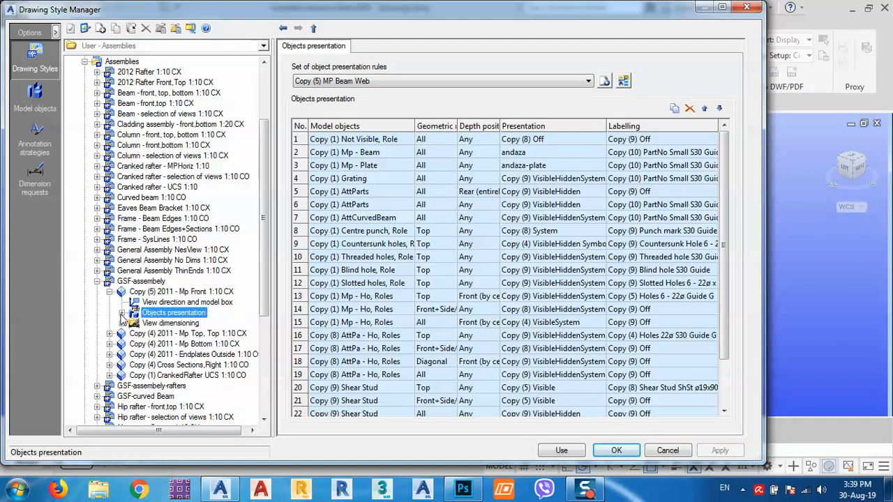
click(121, 314)
scroll(236, 265, down, 3)
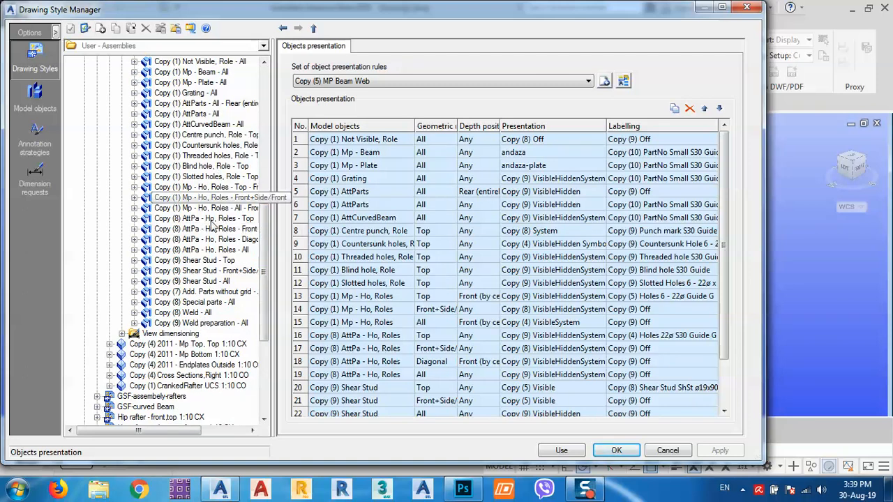
- Set Body hidden to Red in the Mp - Ho, Roles - Top presentation rule and apply the style
click(197, 190)
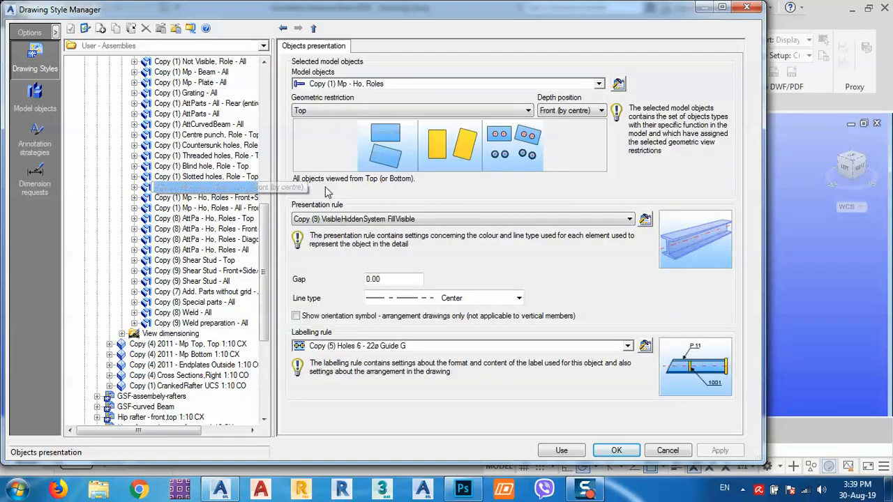
click(136, 188)
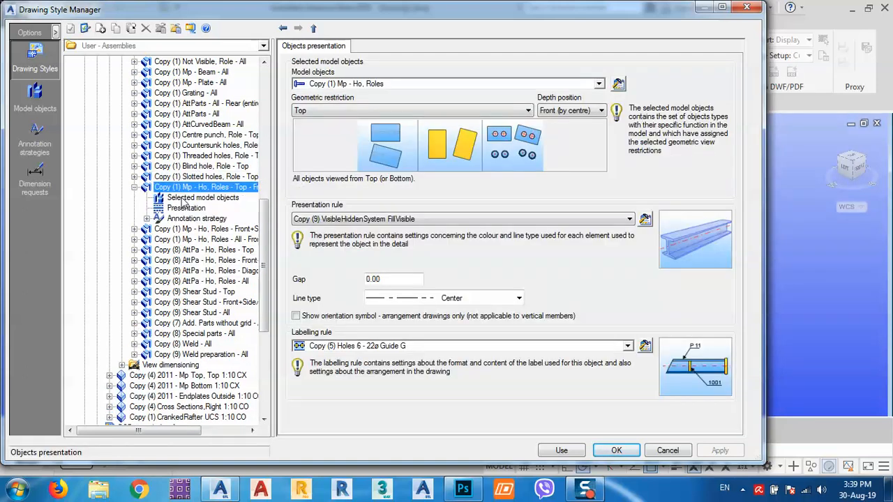
click(185, 198)
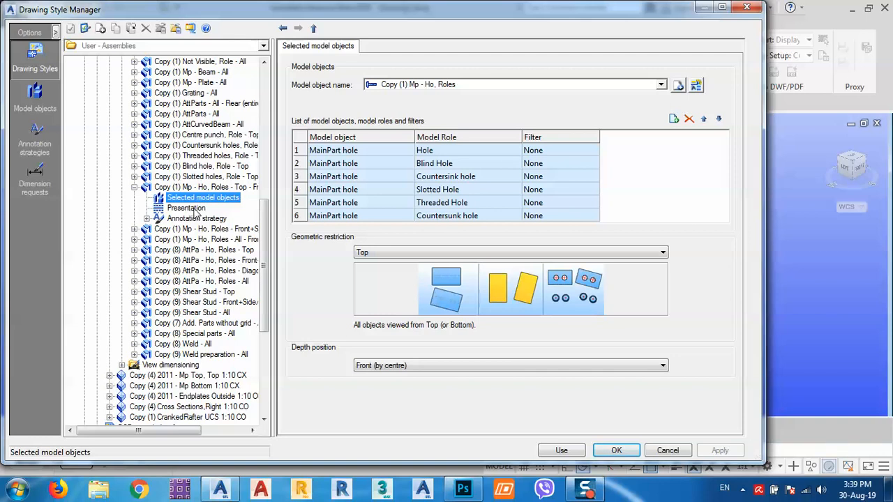
click(186, 209)
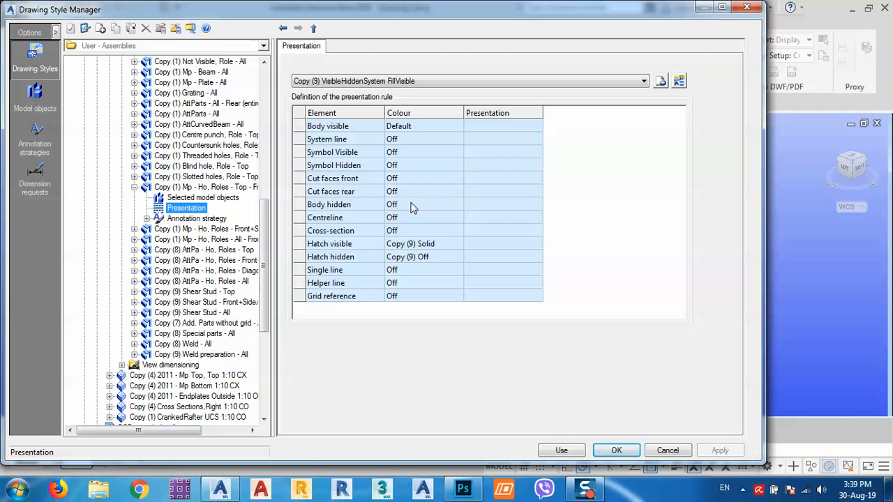
click(459, 205)
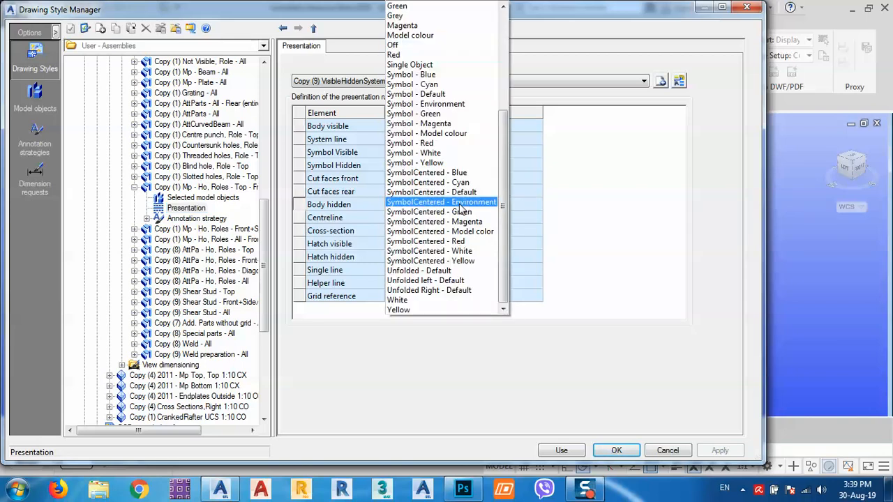
click(413, 56)
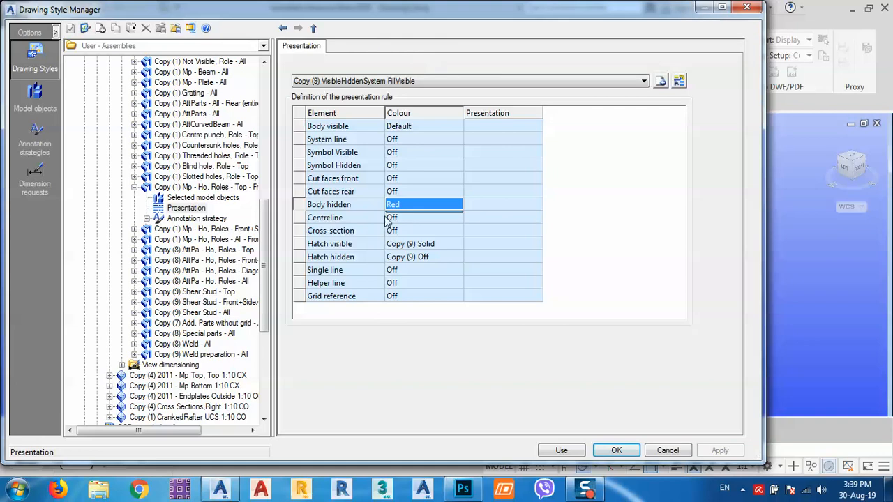
click(563, 451)
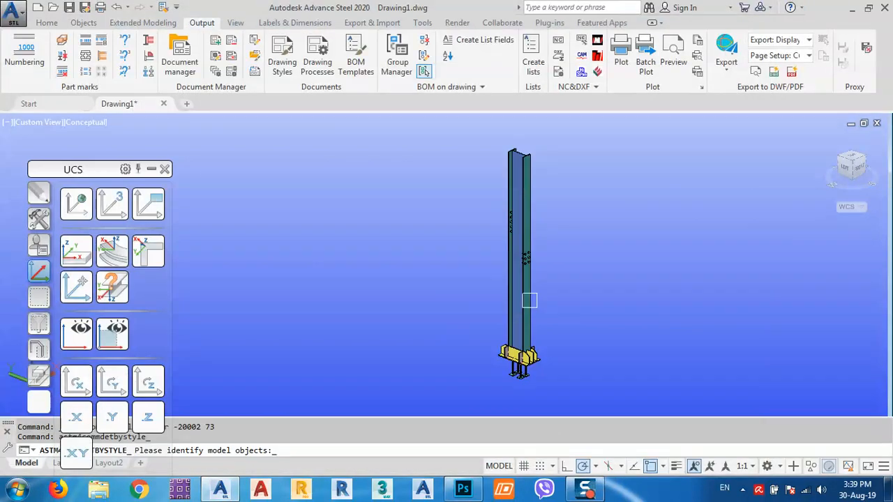
- Create the column's assembly detail with default settings and open the new 003 drawing
click(641, 136)
click(430, 397)
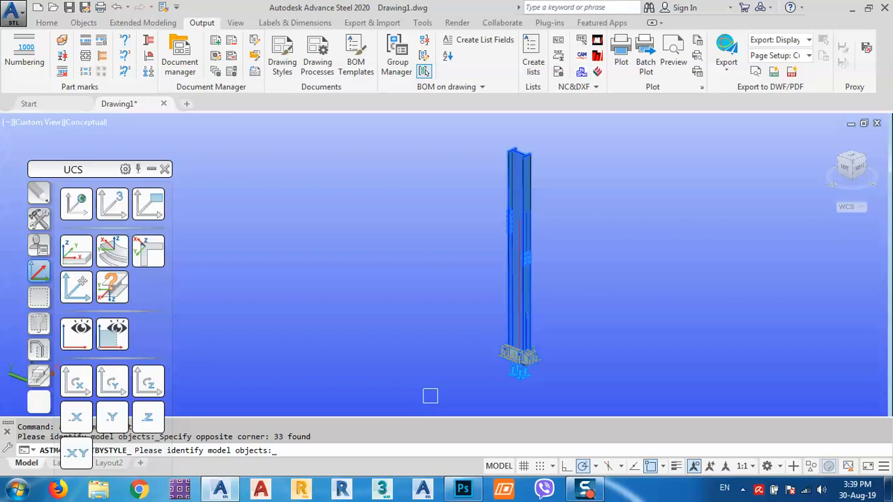
key(Return)
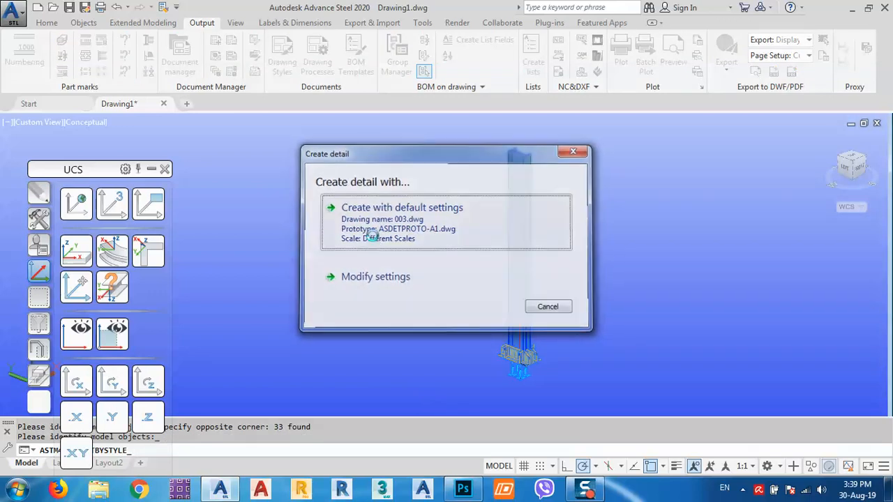
click(371, 235)
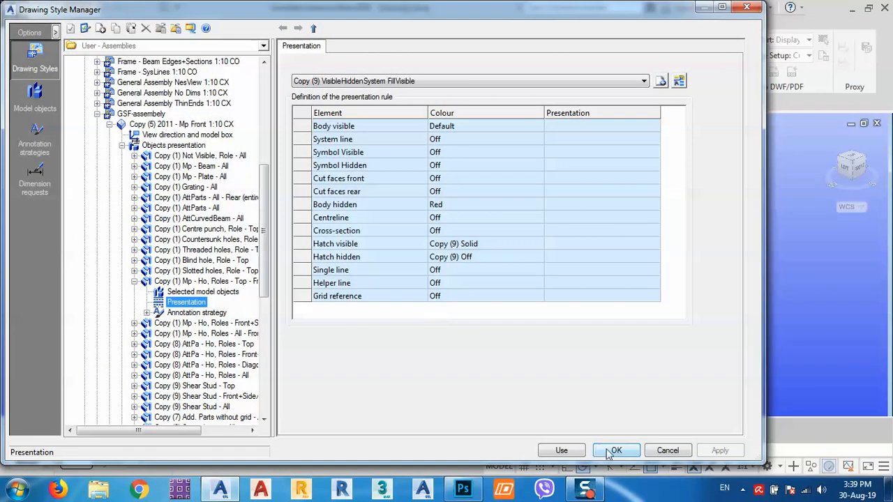
click(611, 450)
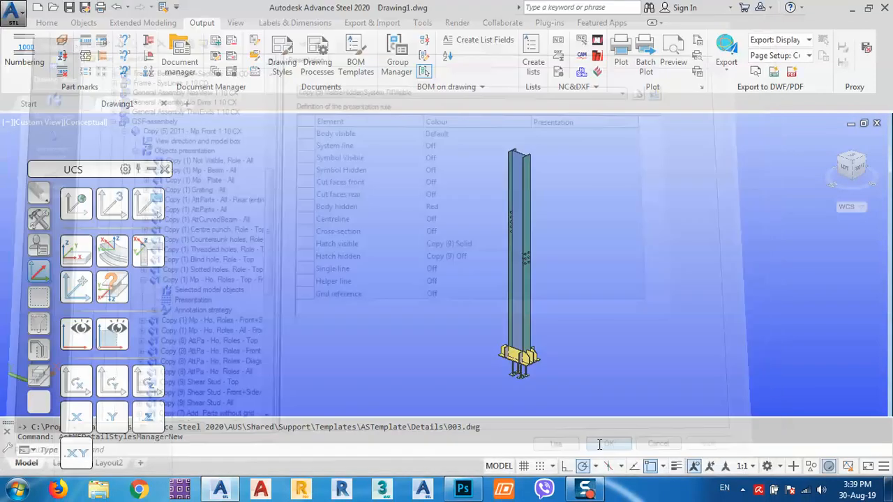
click(510, 293)
right_click(413, 307)
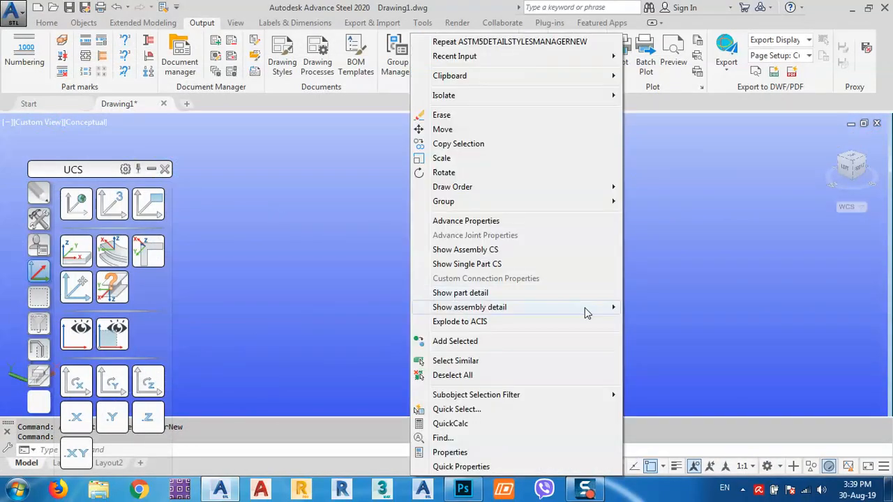
mouse_move(585, 307)
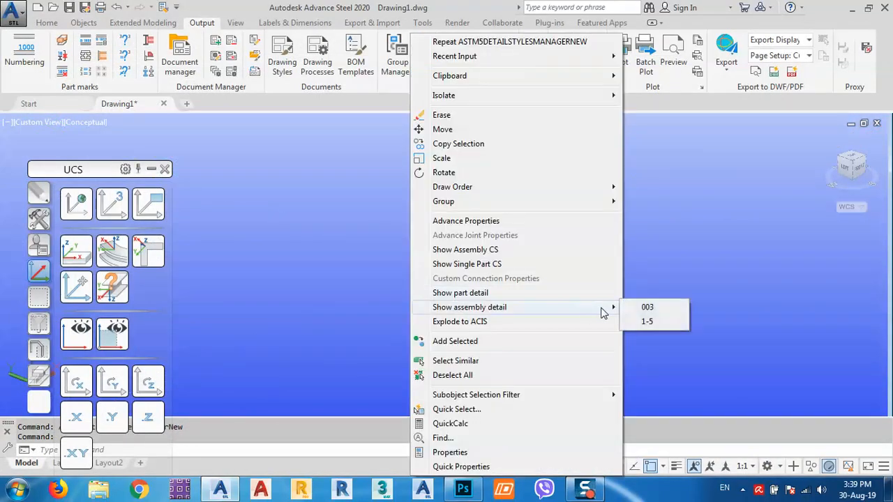
click(639, 308)
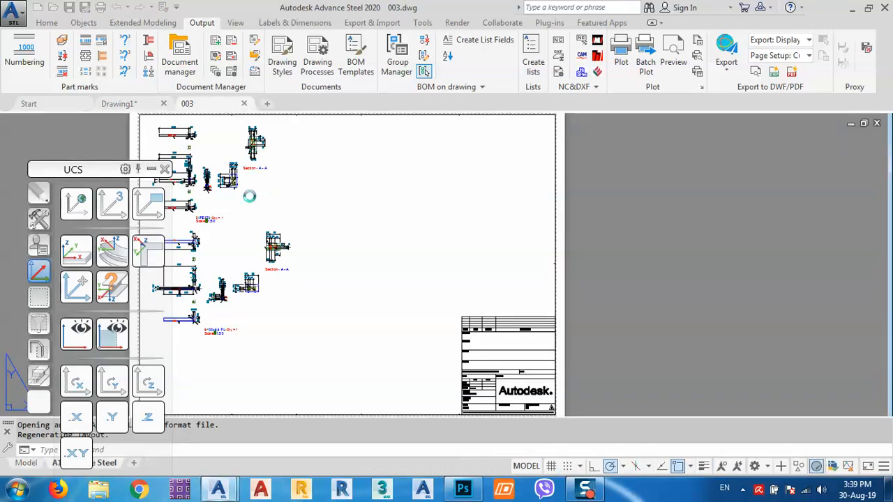
- Zoom into the beam view on sheet 003 to check the red hidden bolt holes
middle_drag(392, 264, 427, 231)
scroll(408, 349, up, 5)
middle_drag(412, 359, 496, 279)
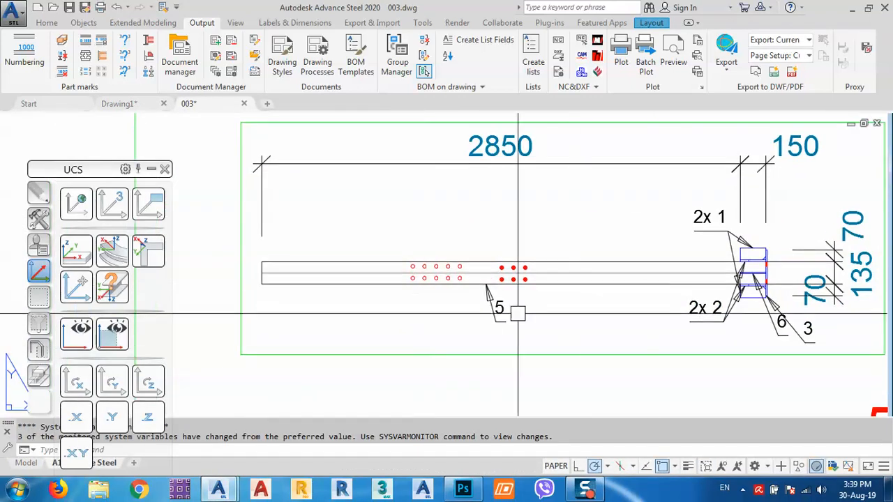
scroll(547, 298, up, 2)
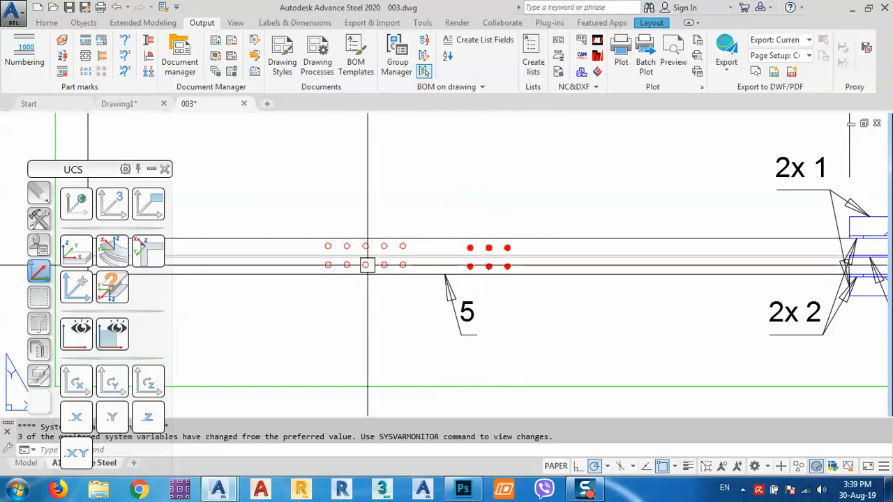
scroll(388, 268, down, 6)
middle_drag(459, 195, 485, 328)
mouse_move(441, 242)
middle_down()
mouse_move(461, 275)
mouse_move(465, 198)
middle_up()
scroll(434, 340, up, 4)
middle_drag(431, 343, 484, 279)
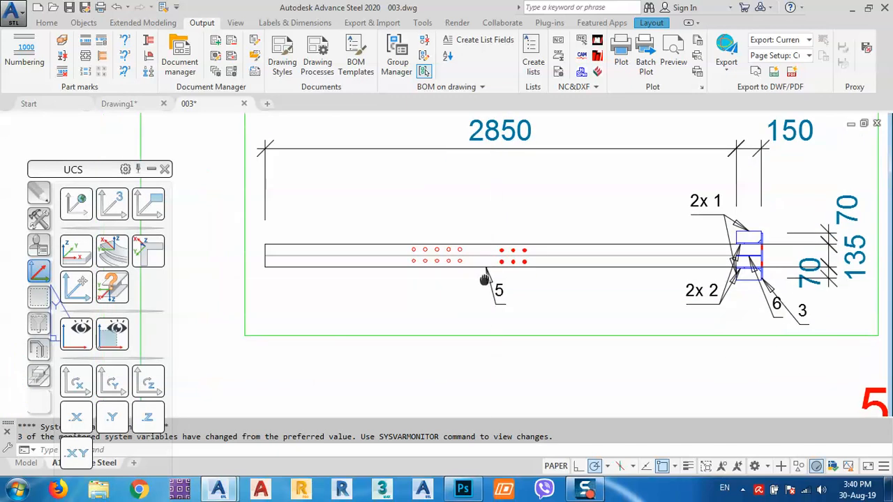
scroll(523, 244, up, 4)
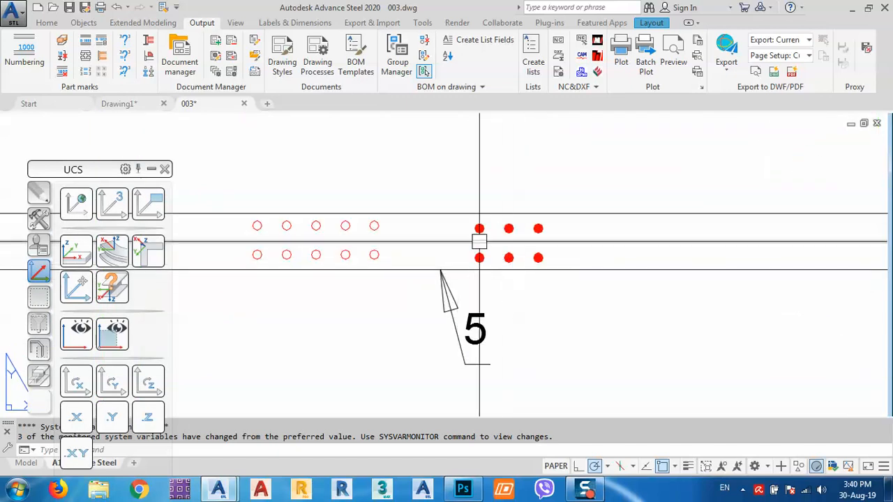
middle_drag(479, 240, 568, 240)
scroll(422, 239, down, 4)
scroll(423, 239, down, 3)
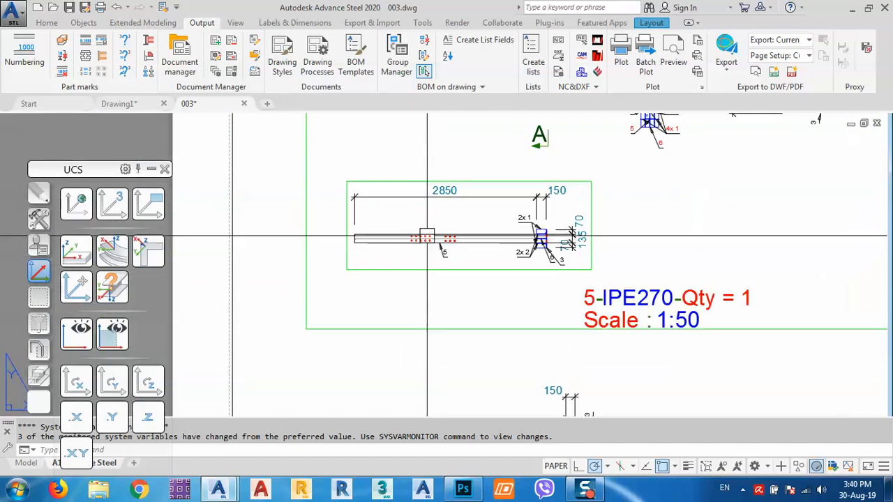
scroll(421, 238, up, 5)
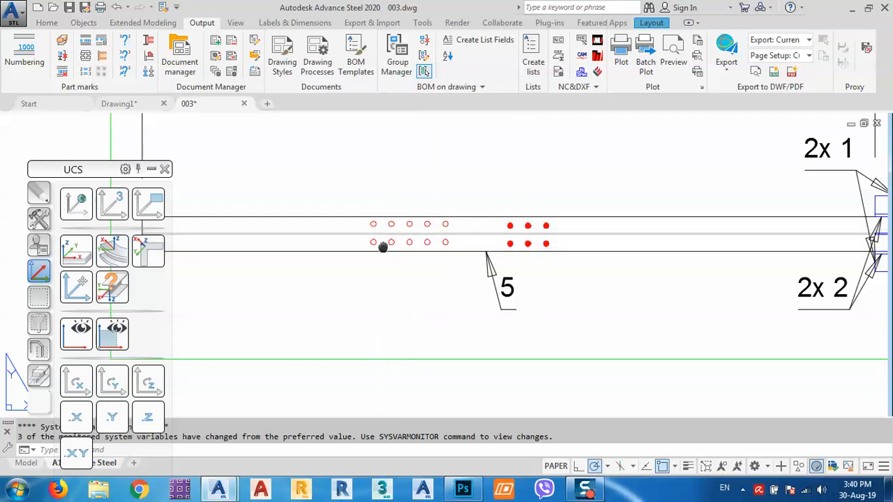
- Pull back to view the whole 003 sheet and title block, then return to Drawing1
middle_drag(383, 247, 465, 186)
scroll(464, 186, down, 8)
mouse_move(530, 166)
middle_down()
mouse_move(498, 227)
mouse_move(406, 320)
middle_up()
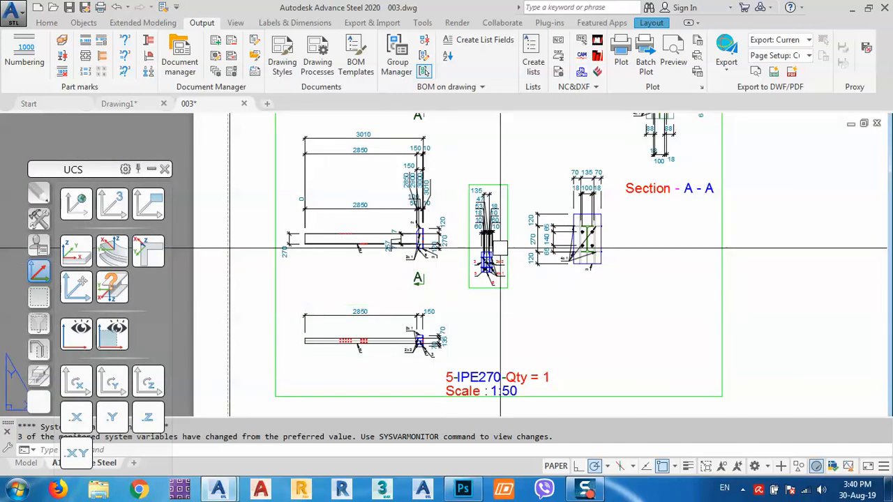
scroll(500, 247, up, 5)
scroll(488, 249, down, 10)
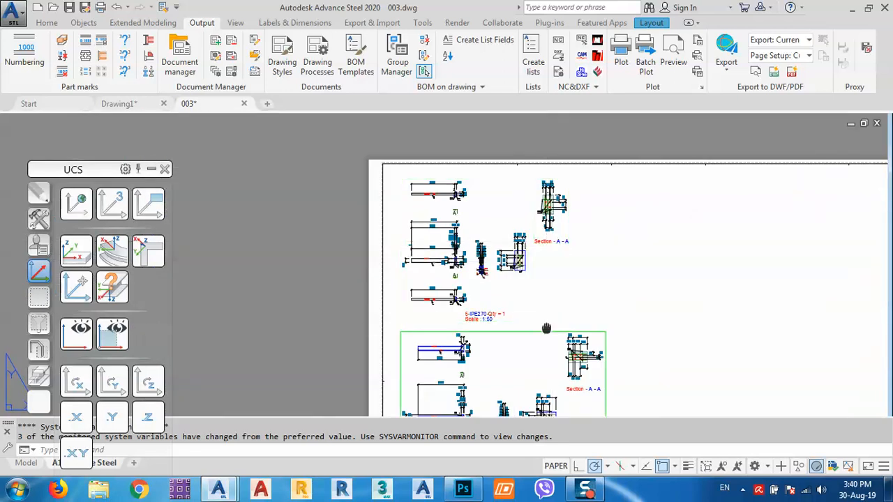
middle_drag(547, 329, 519, 216)
middle_drag(642, 303, 563, 256)
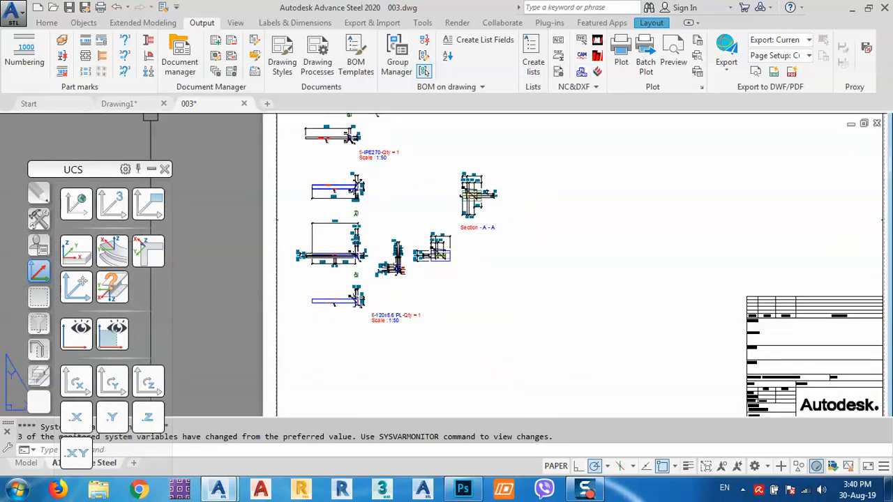
click(129, 103)
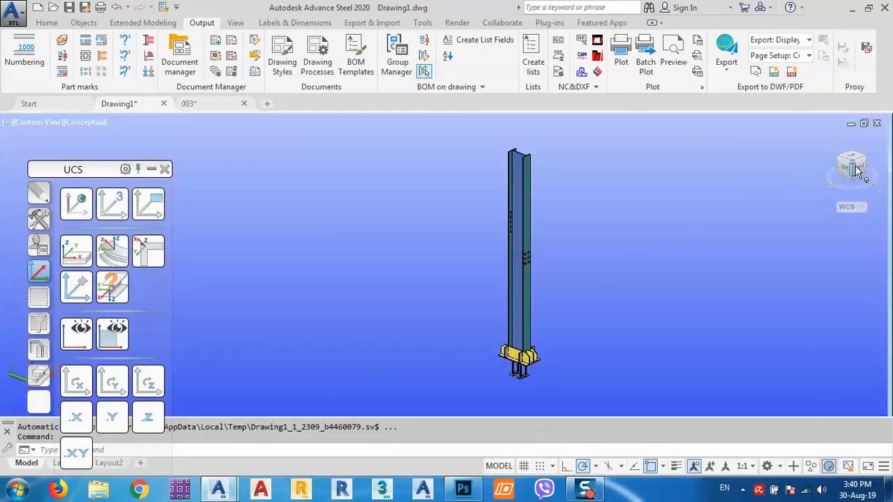
- Close drawing 003 without saving, then set SW Isometric view and World, then View UCS
click(243, 104)
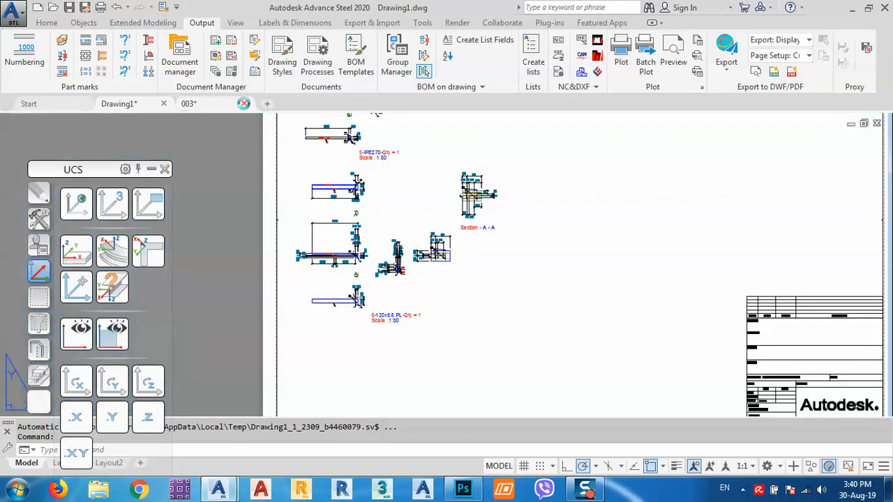
click(497, 274)
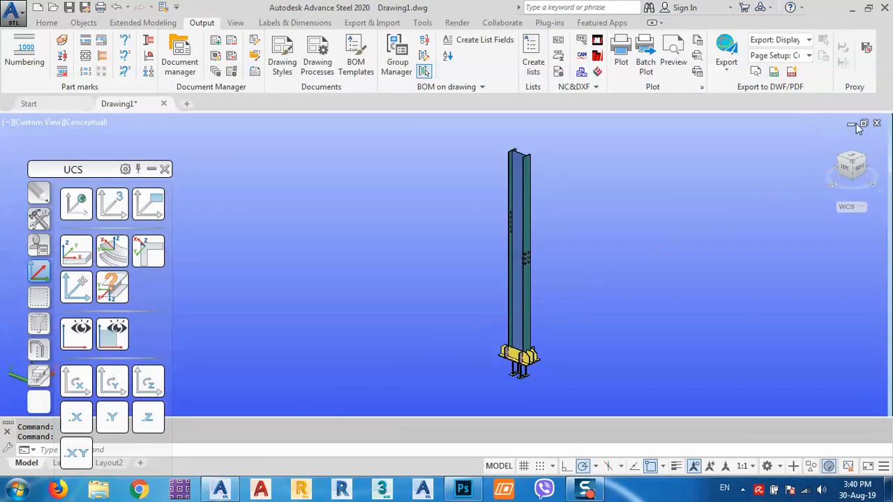
click(856, 164)
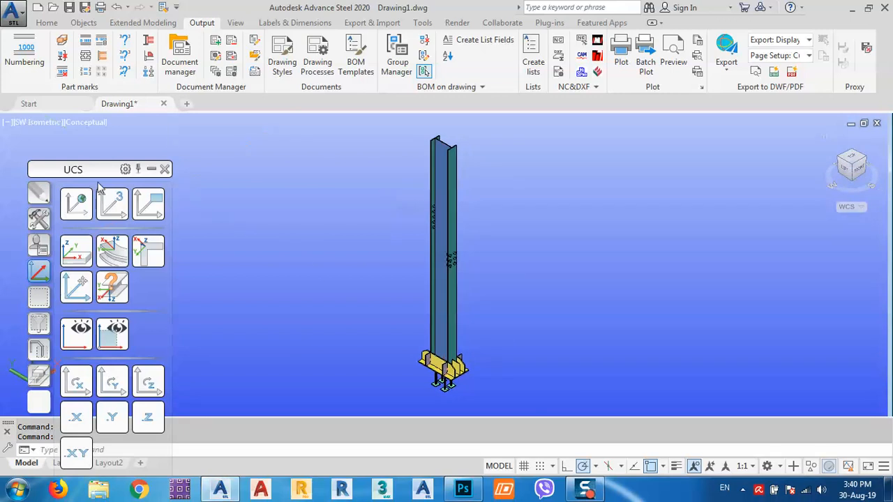
click(77, 212)
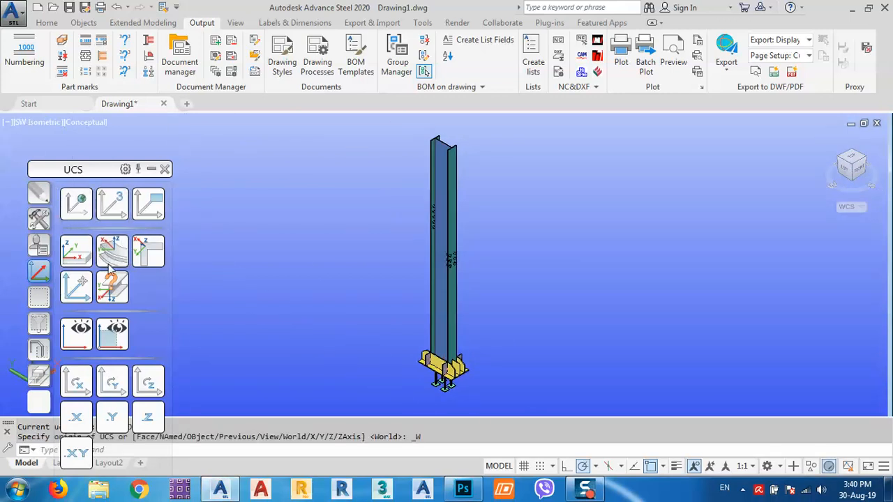
click(149, 211)
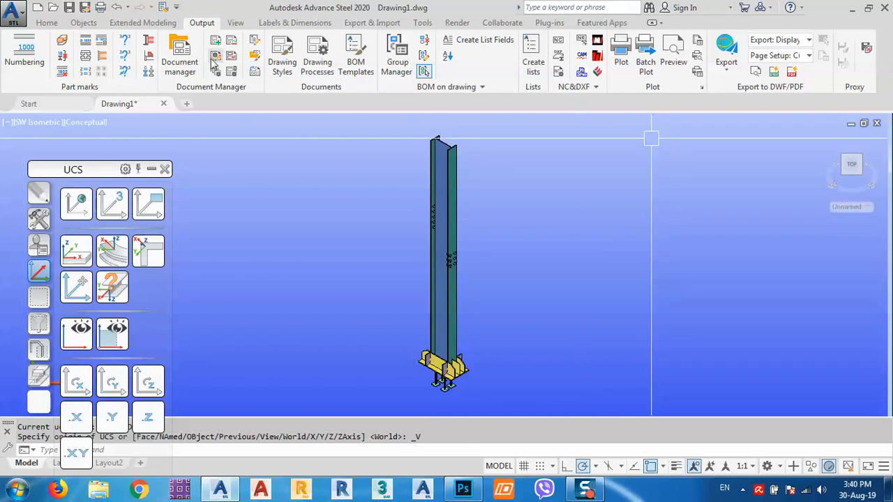
- Use the edited assembly style on the column and create the detail with default settings
click(282, 57)
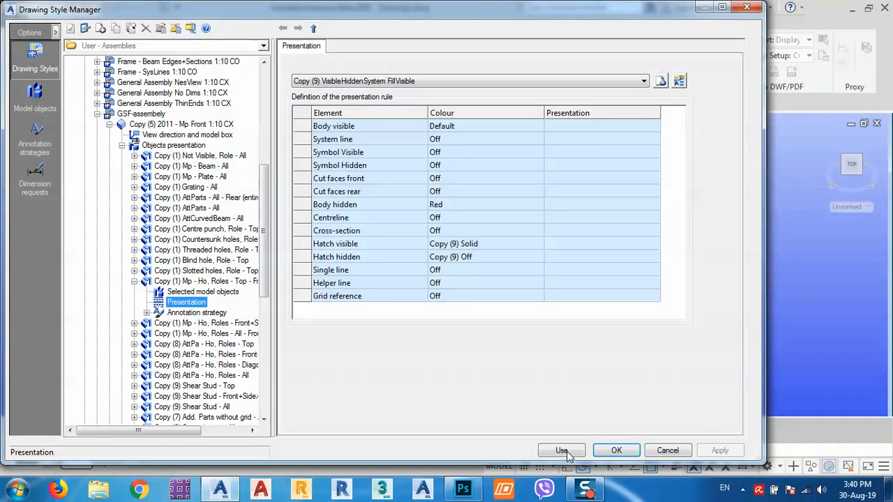
click(561, 450)
click(454, 285)
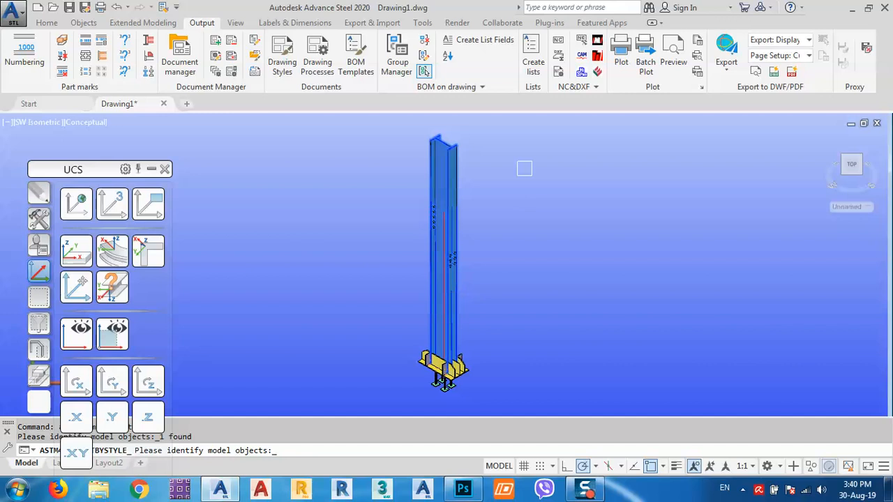
click(522, 132)
double_click(330, 404)
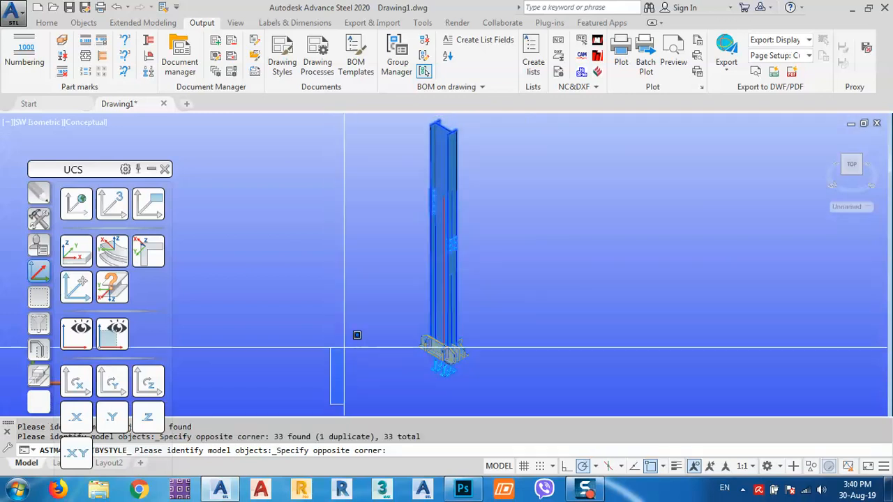
click(333, 351)
key(Return)
click(391, 222)
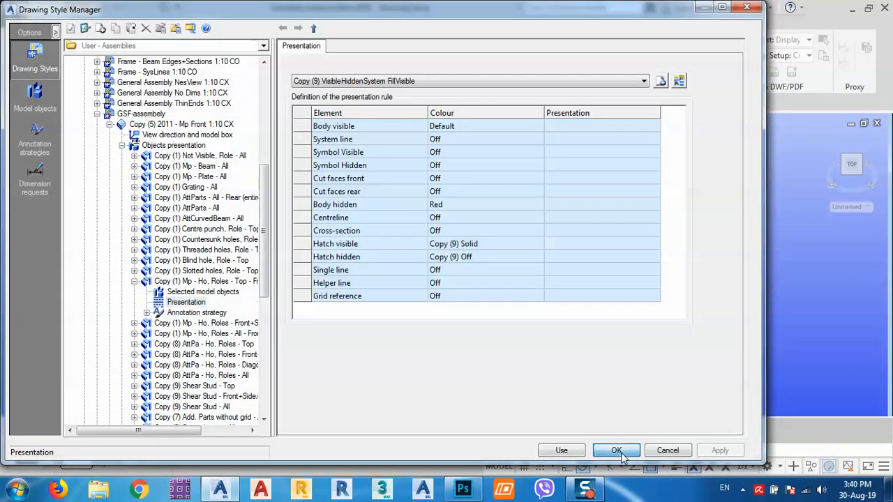
- Open assembly drawing 004 from the column's Show assembly detail menu and open the 5-IPE270 detail's settings
click(616, 450)
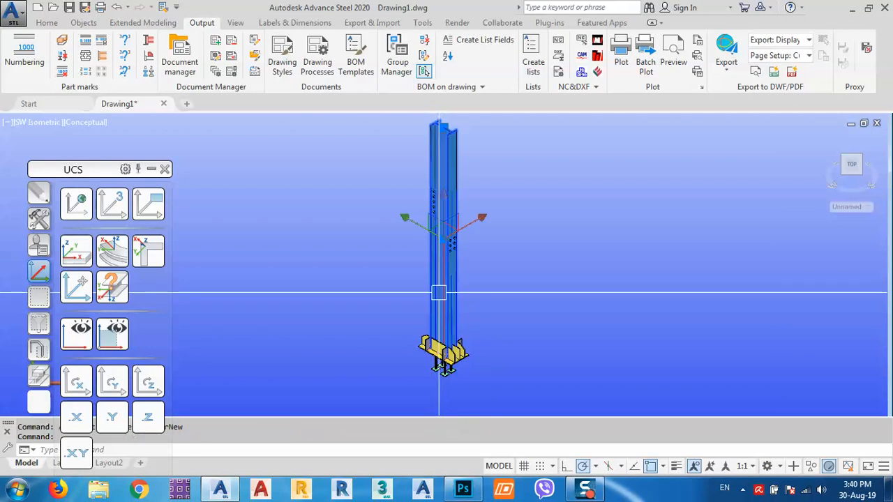
right_click(367, 264)
mouse_move(568, 308)
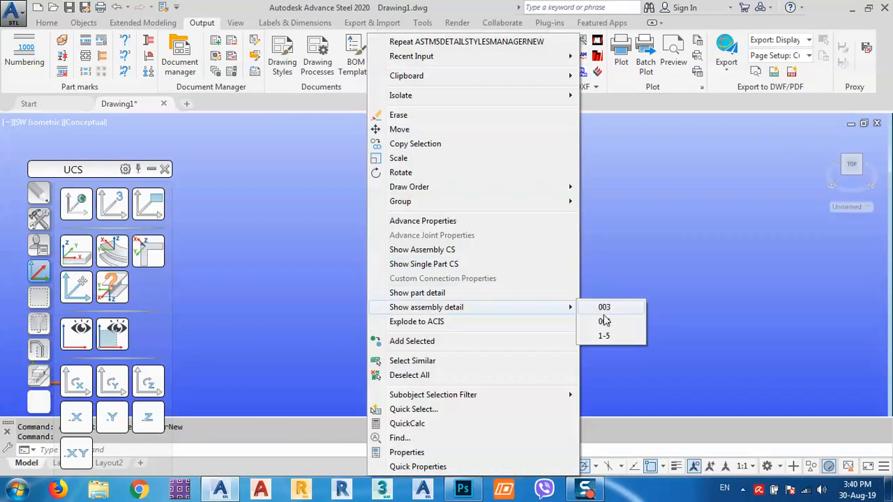
click(607, 320)
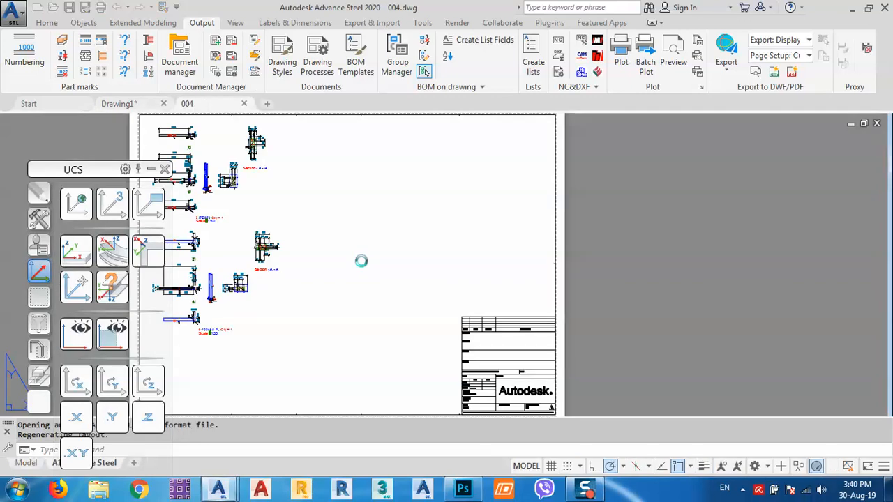
middle_drag(318, 228, 546, 303)
scroll(441, 257, up, 6)
scroll(442, 257, up, 6)
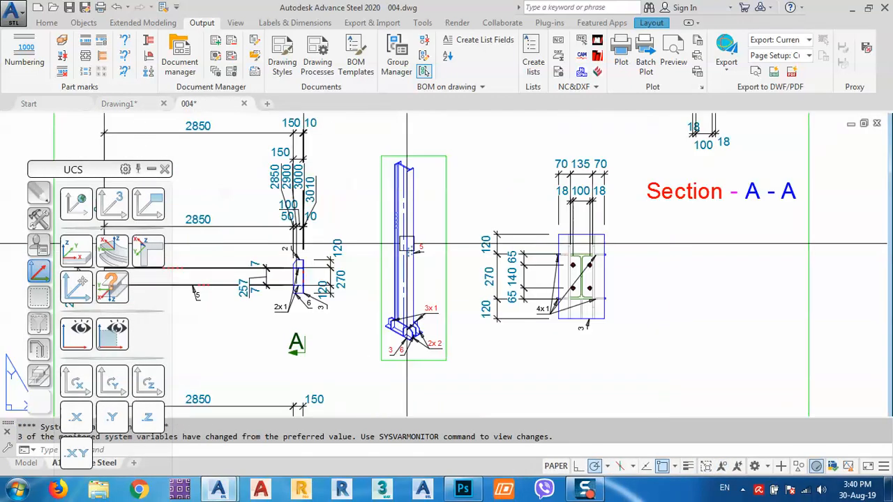
middle_drag(405, 260, 514, 285)
scroll(514, 285, down, 3)
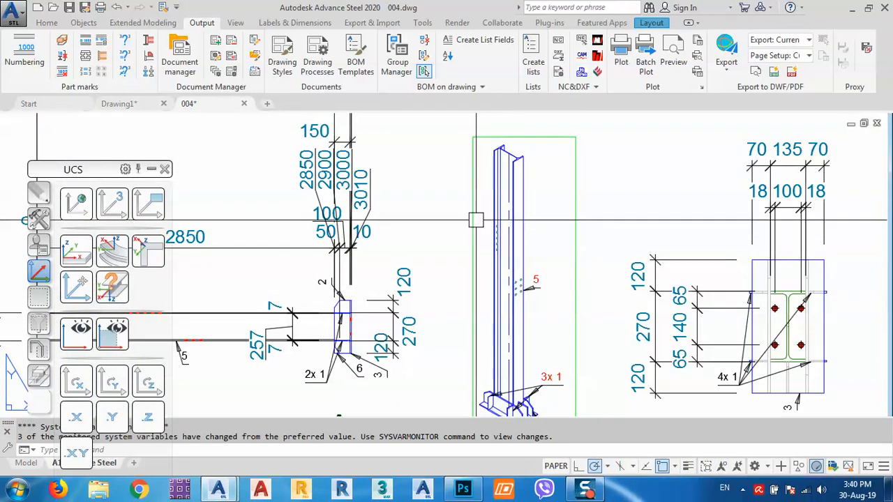
scroll(473, 220, down, 5)
double_click(610, 362)
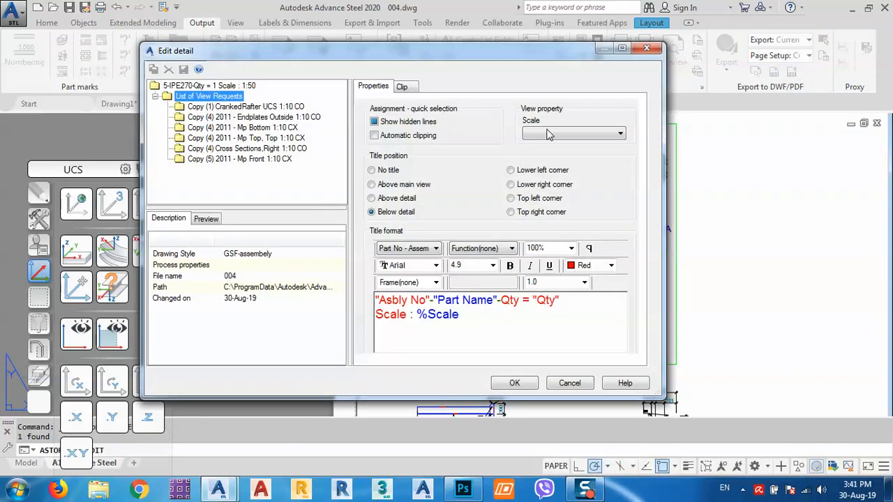
- Set the 5-IPE270 detail scale to 1:20 and zoom in on its bolt holes
click(548, 134)
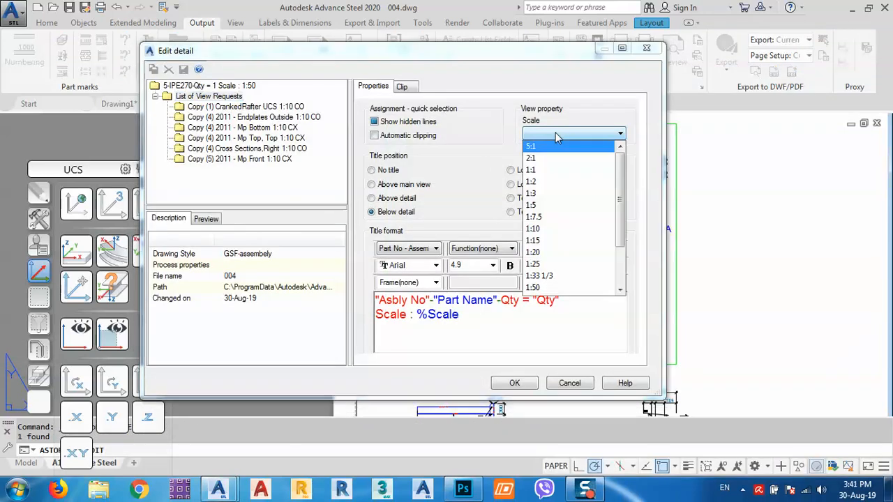
click(533, 253)
click(514, 383)
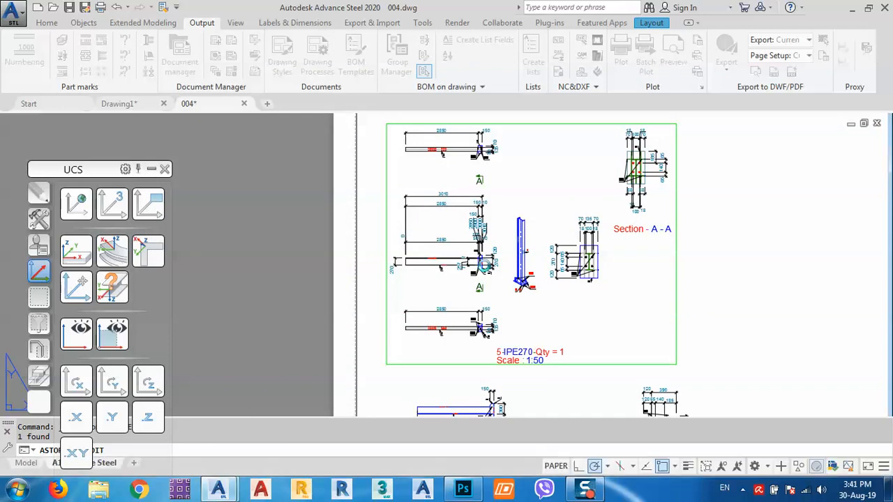
scroll(485, 265, up, 5)
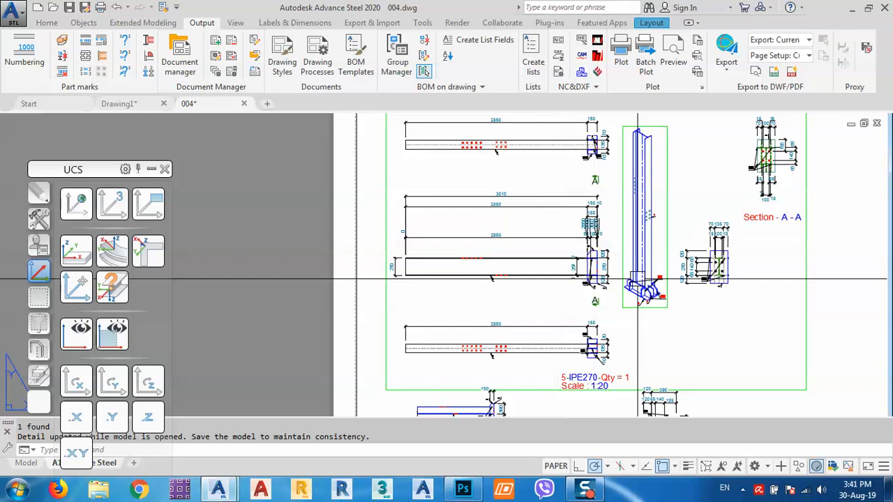
middle_drag(653, 230, 673, 272)
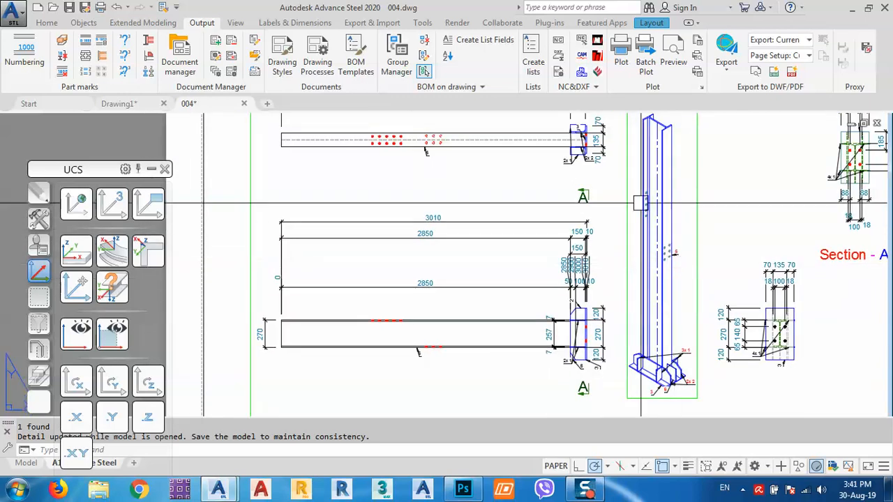
scroll(478, 189, up, 6)
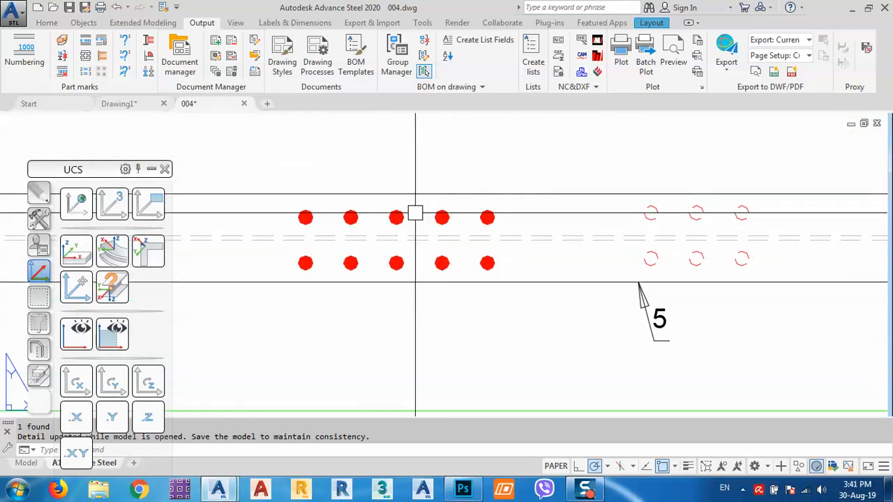
scroll(484, 215, down, 4)
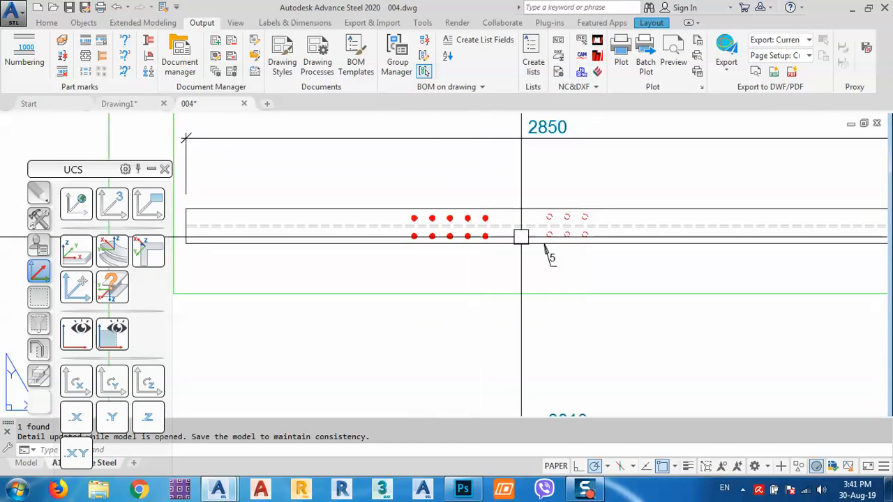
scroll(520, 237, down, 4)
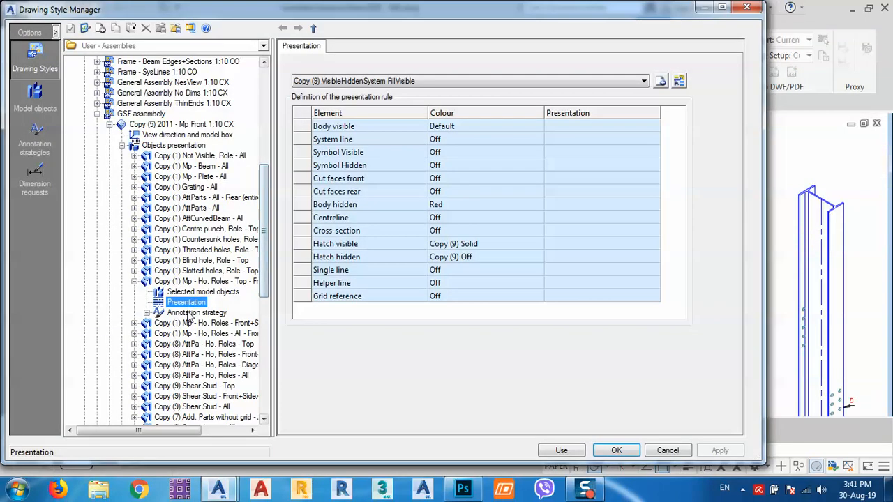
- Change the hole rule's Body hidden colour from Red to Off and apply the style
click(454, 206)
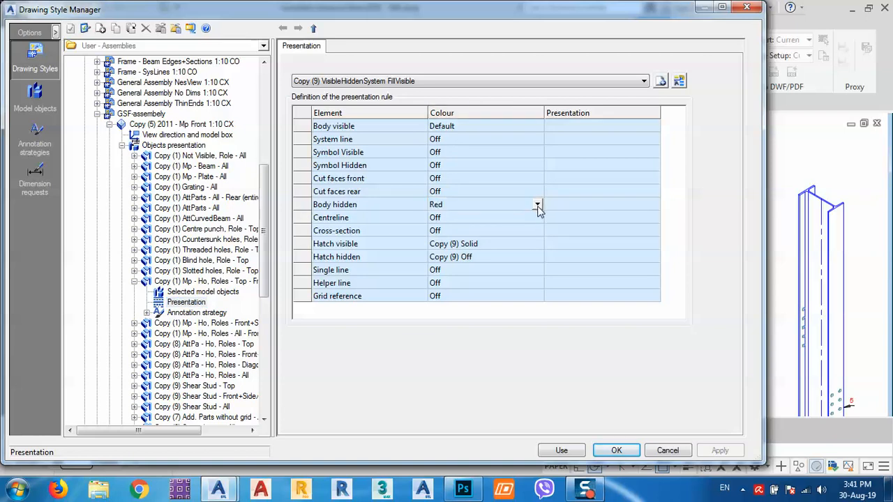
click(537, 205)
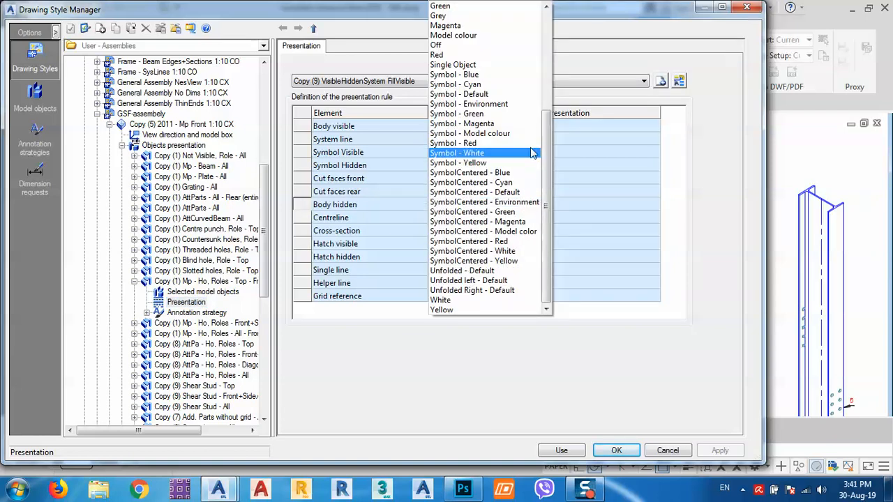
click(440, 45)
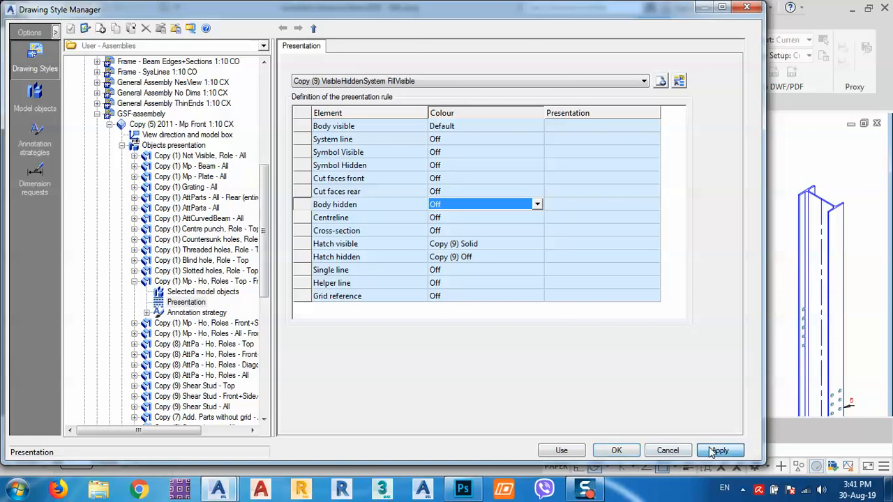
click(564, 451)
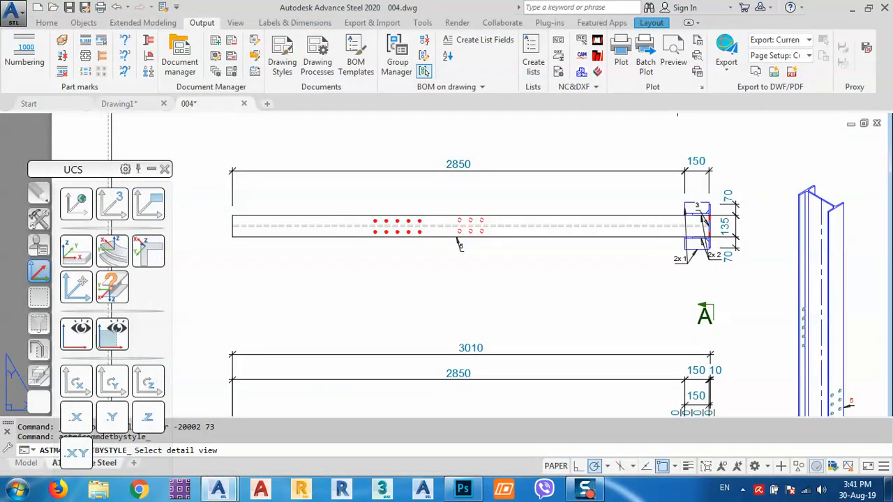
- Update the picked beam detail by its edited style and zoom in to check it
click(457, 238)
scroll(295, 241, up, 5)
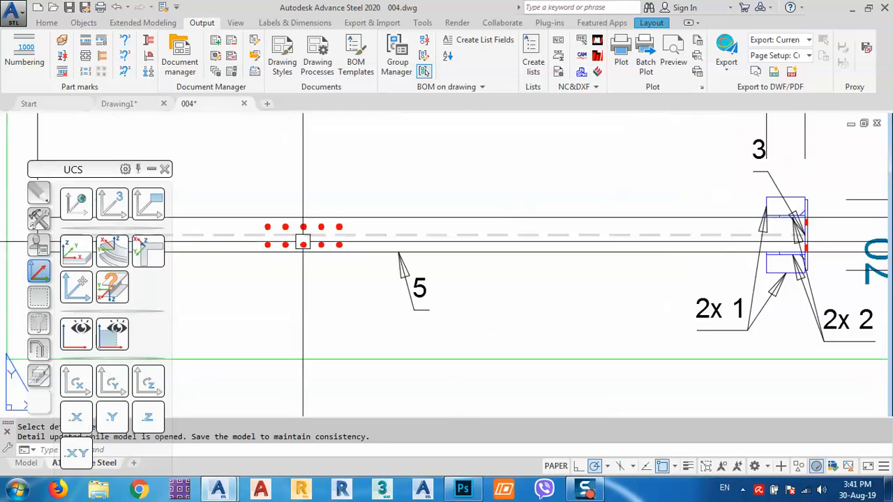
scroll(389, 251, down, 6)
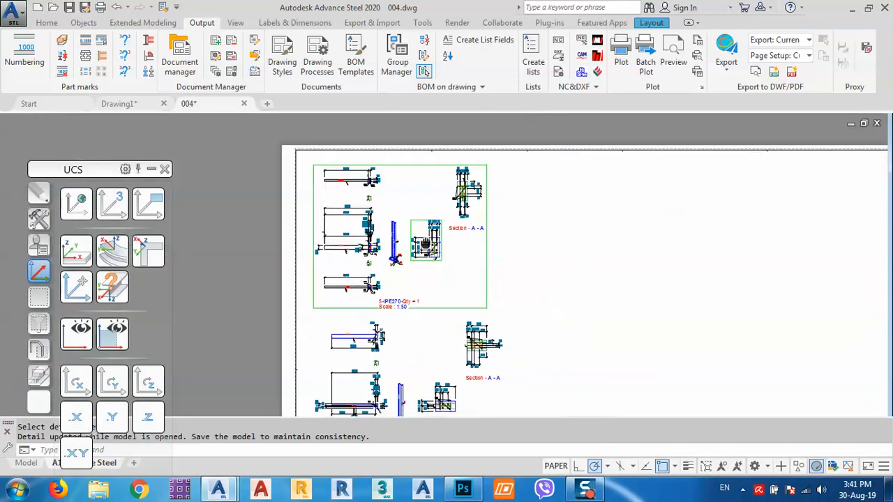
scroll(313, 313, up, 1)
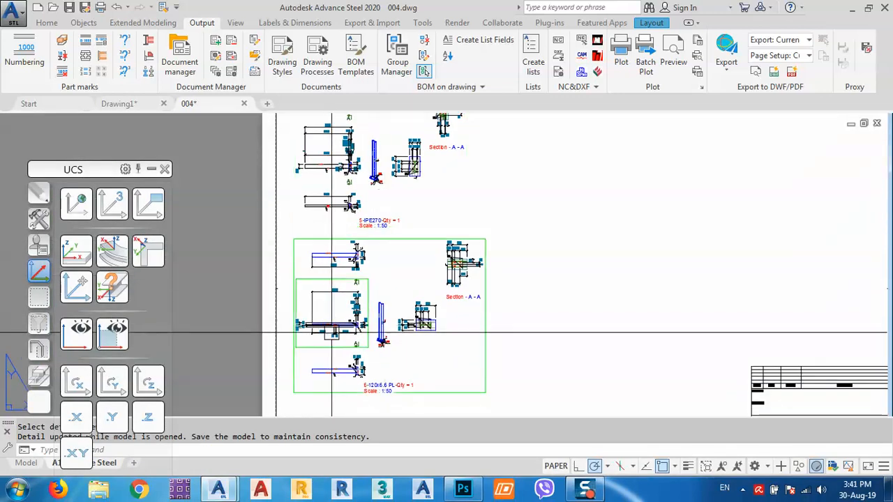
scroll(333, 331, up, 4)
scroll(333, 332, up, 4)
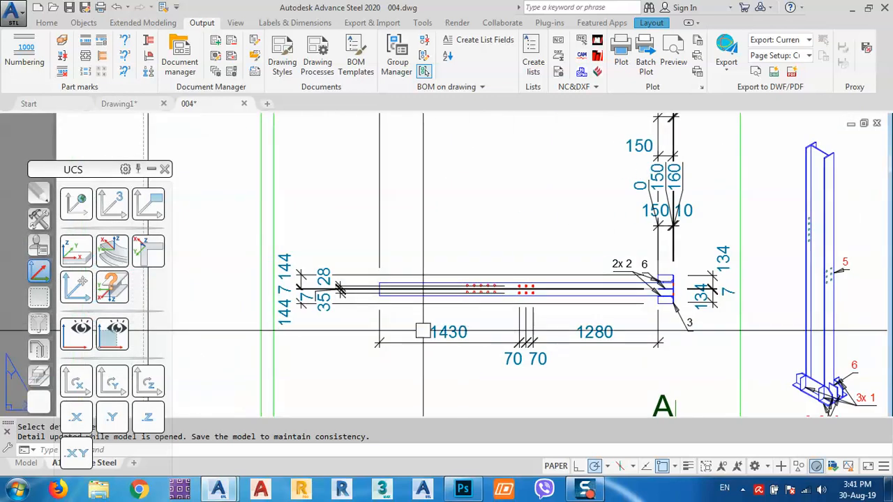
scroll(427, 336, down, 6)
- Review the whole detail sheet, then close drawing 004 without saving
middle_drag(469, 279, 488, 365)
middle_drag(509, 233, 507, 335)
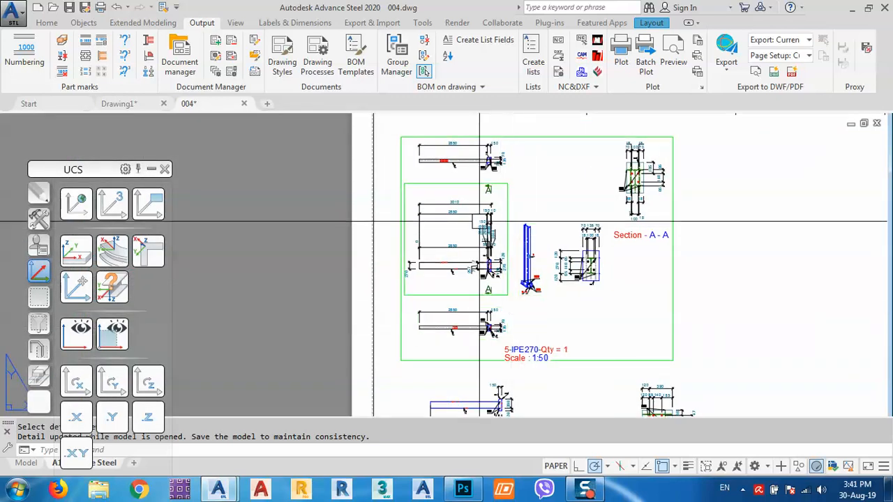
scroll(476, 222, down, 2)
middle_drag(589, 314, 485, 271)
scroll(464, 260, down, 3)
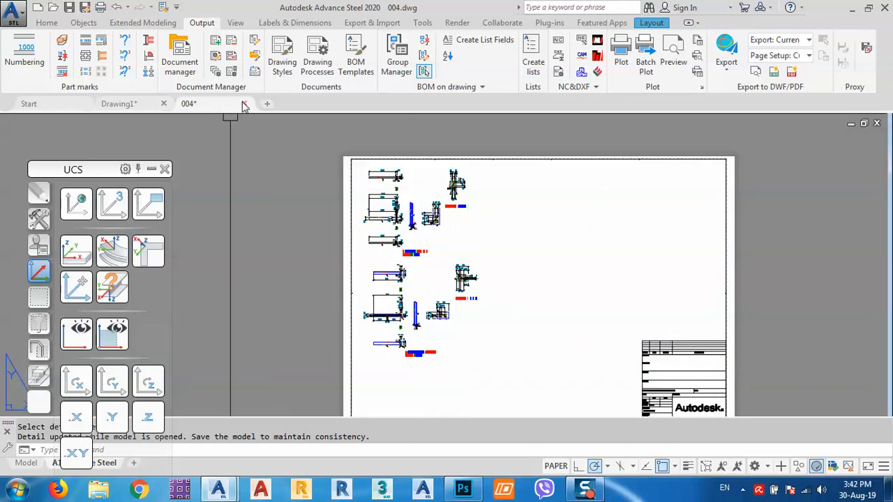
click(244, 104)
click(499, 273)
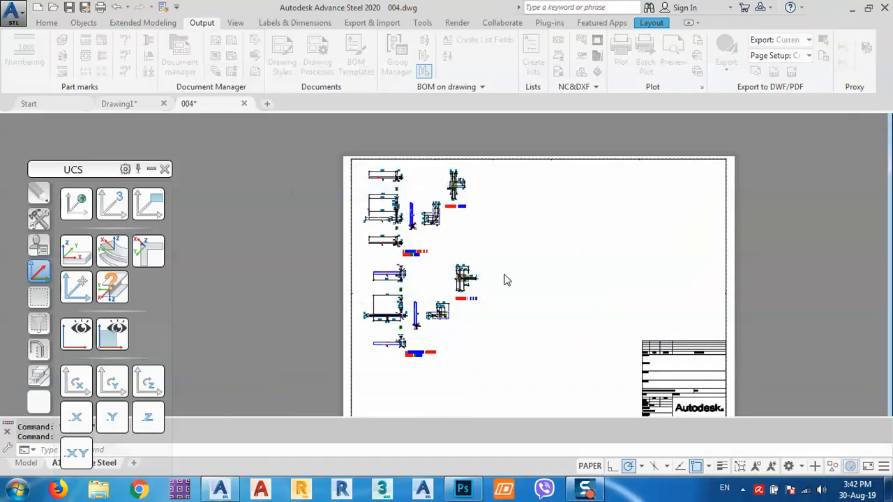
- Start a Corner cut from the plate features on the stiffener's top outer corner
click(568, 282)
scroll(460, 342, up, 8)
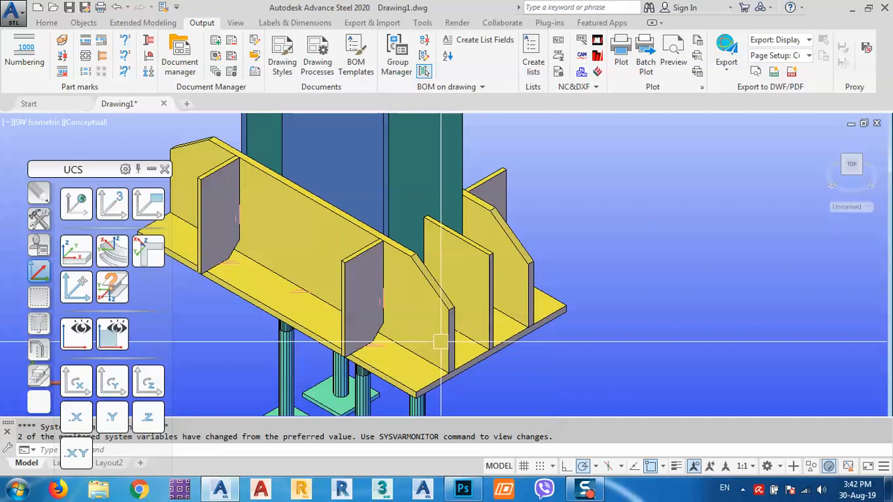
click(42, 374)
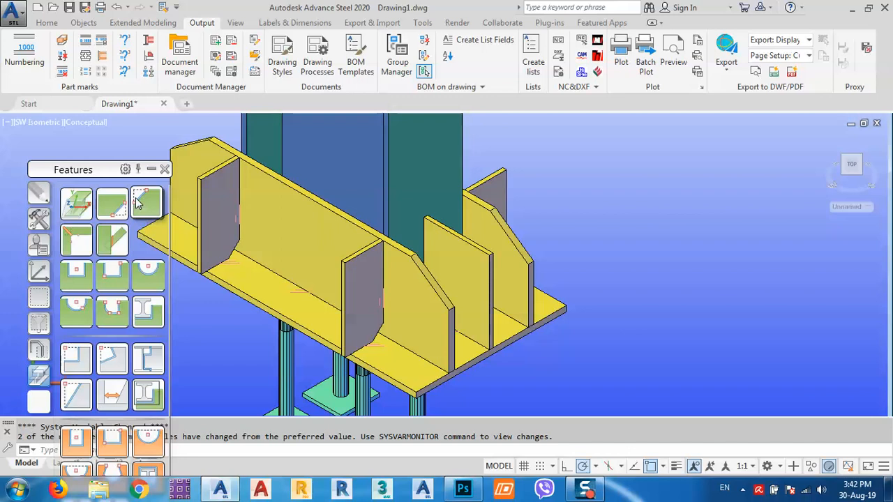
click(138, 202)
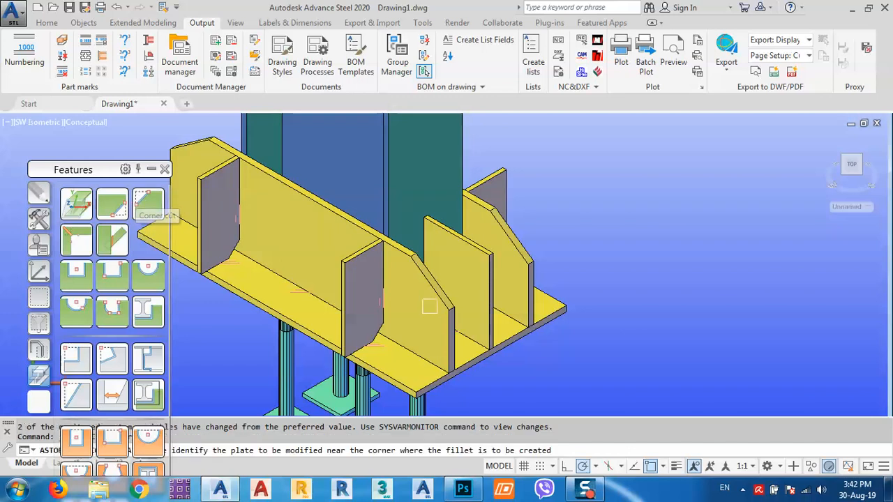
scroll(492, 257, up, 4)
click(495, 235)
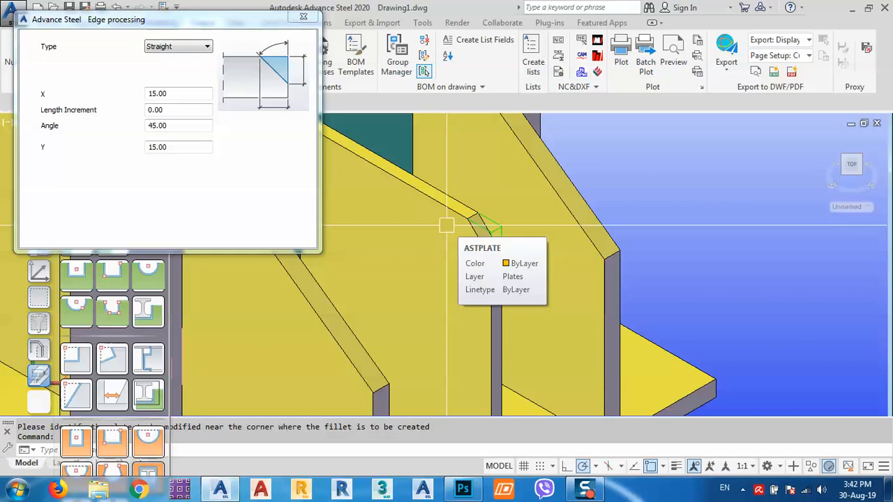
middle_drag(447, 240, 543, 247)
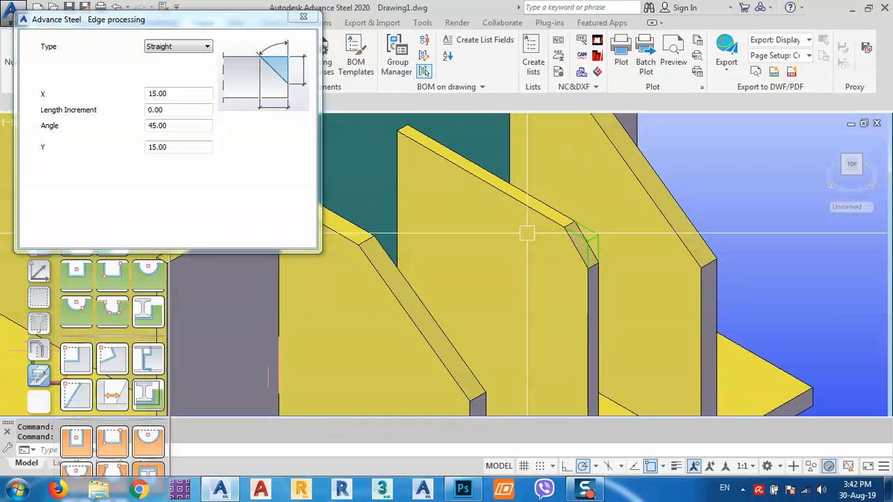
scroll(527, 234, down, 5)
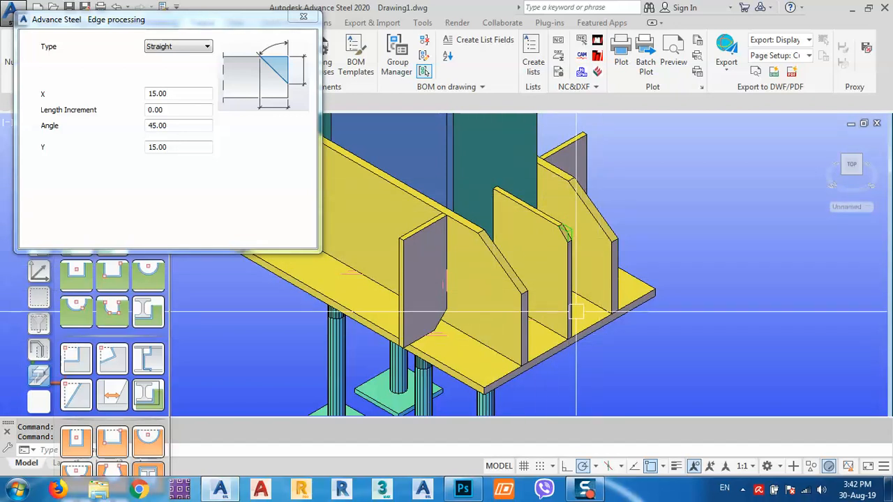
- Set the corner cut X and Y lengths to 200 and close Edge processing
drag(187, 146, 60, 162)
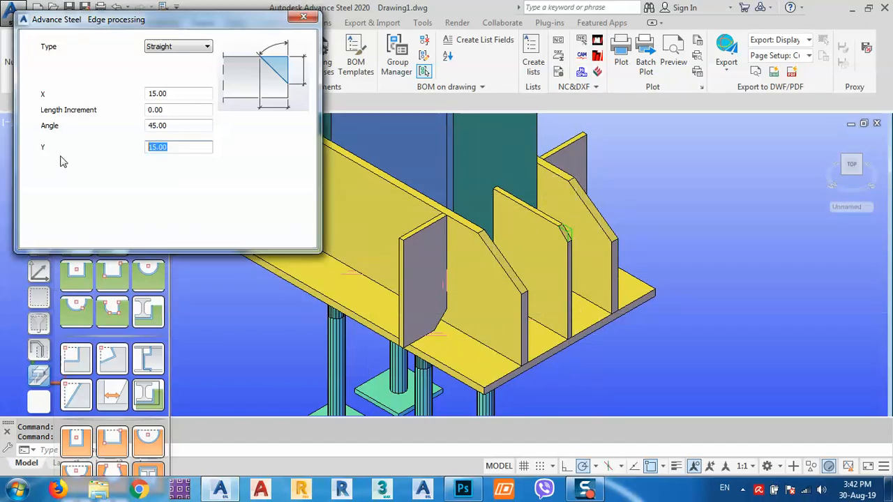
text(200)
key(Tab)
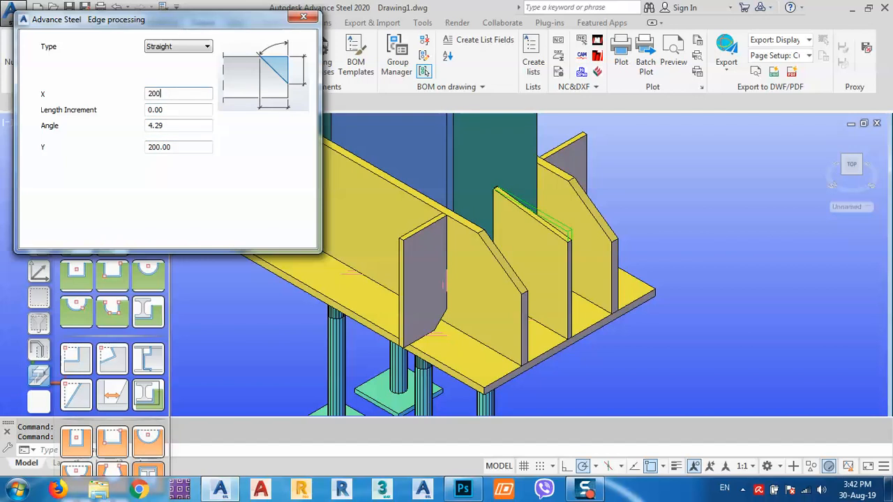
text(200)
key(Return)
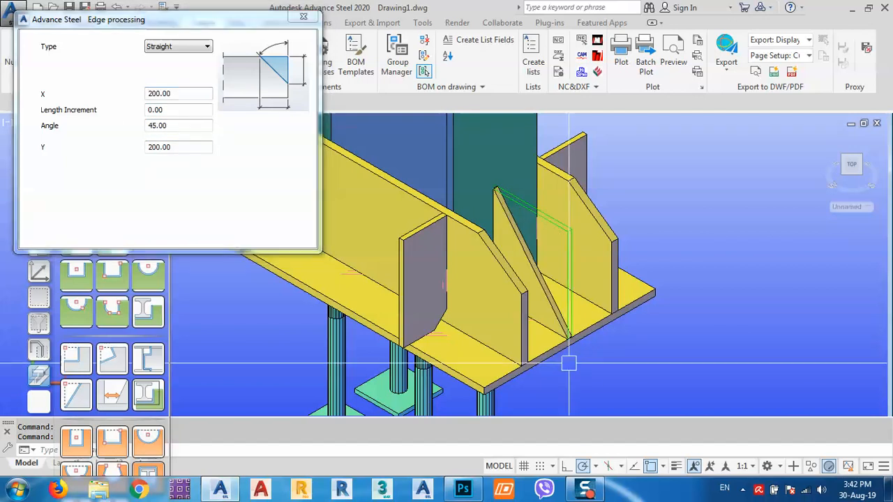
scroll(573, 334, up, 5)
middle_drag(571, 324, 611, 356)
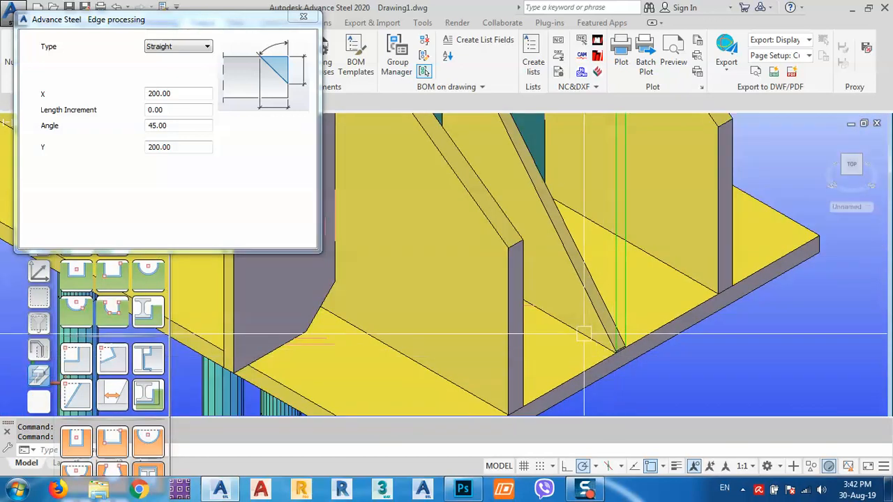
scroll(612, 356, down, 3)
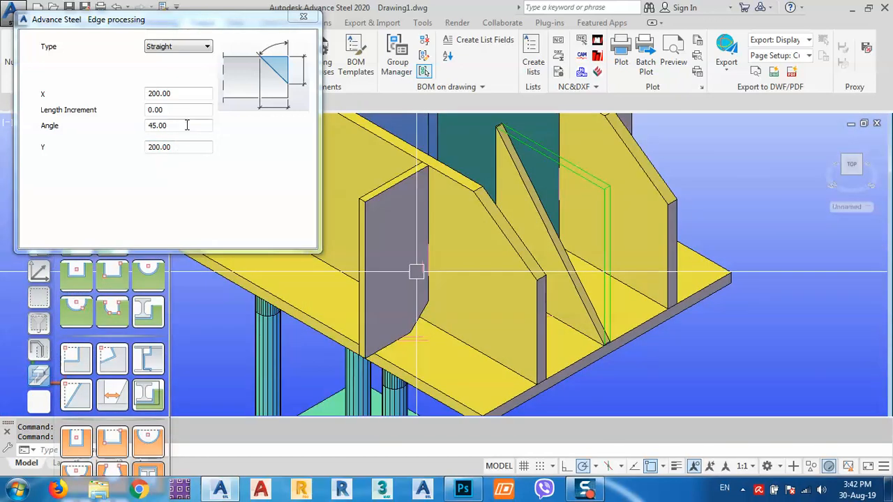
click(182, 112)
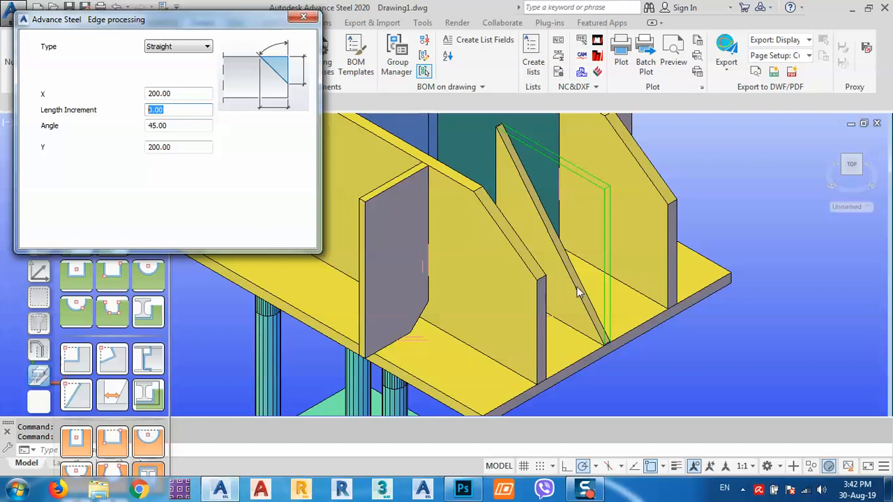
click(303, 18)
scroll(507, 296, down, 6)
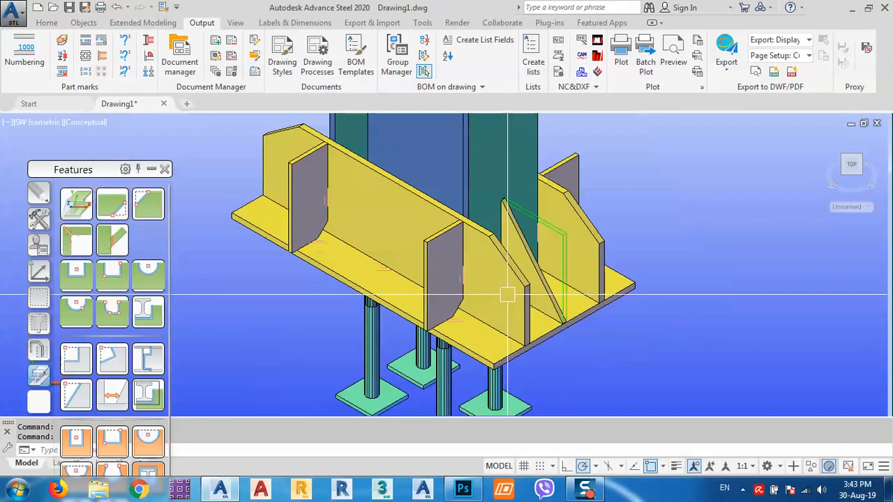
- Set World UCS from the UCS palette, reorient the column via the ViewCube, then apply UCS View
middle_drag(460, 272, 460, 305)
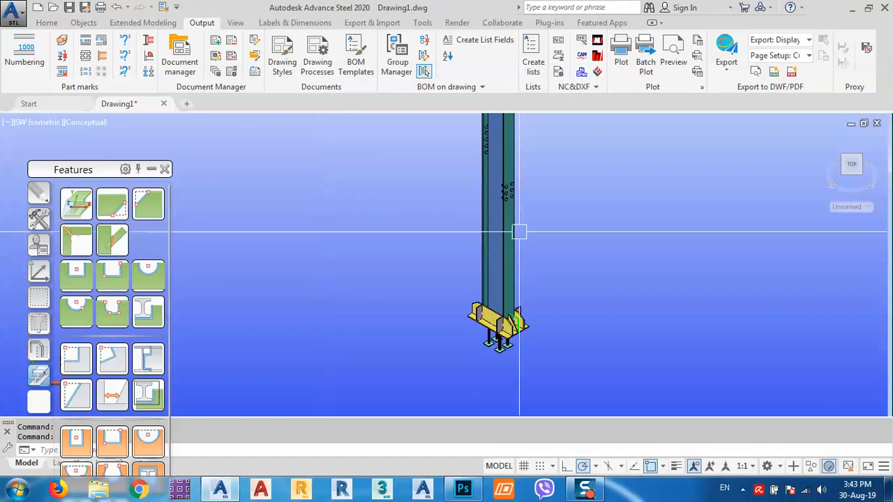
click(43, 218)
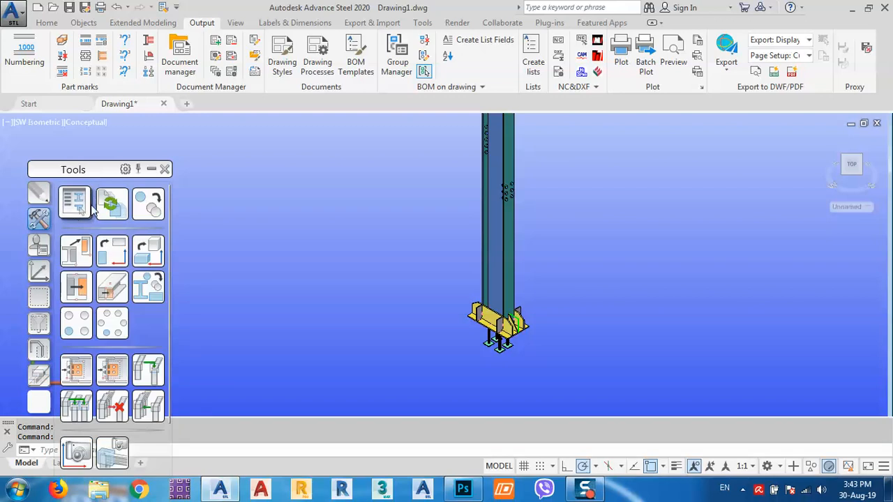
click(40, 271)
click(78, 208)
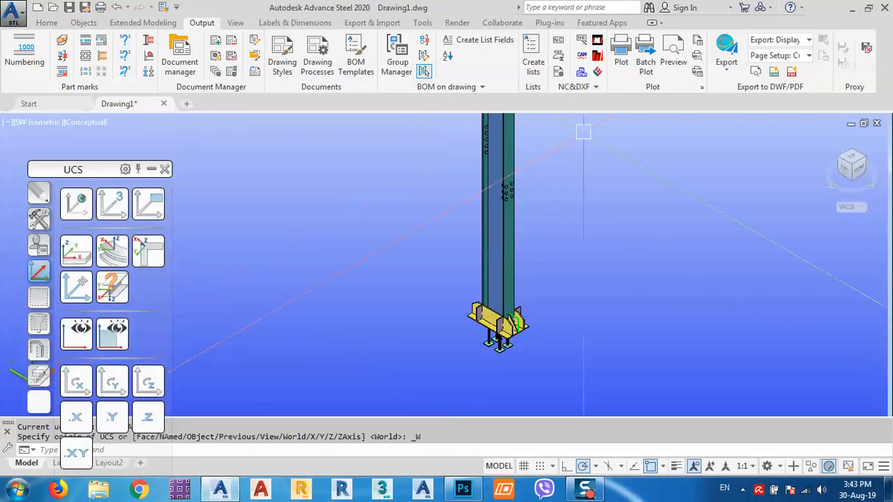
middle_drag(588, 231, 584, 244)
scroll(567, 245, down, 5)
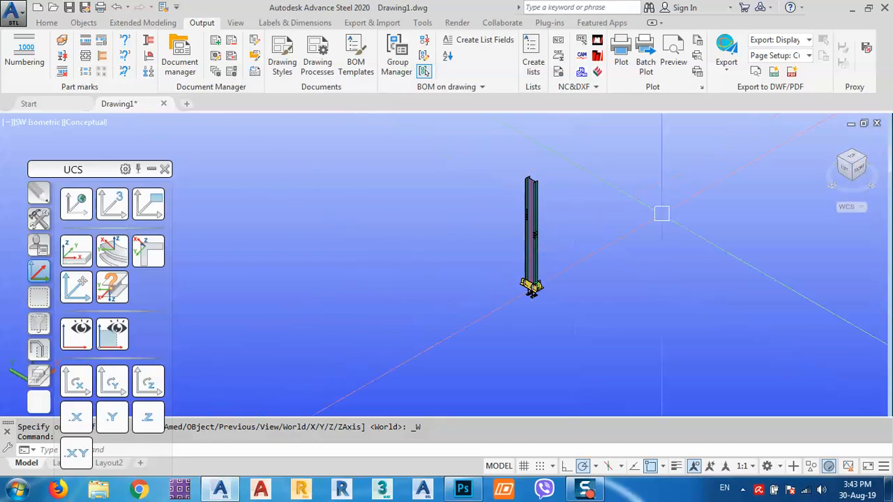
middle_drag(665, 213, 662, 217)
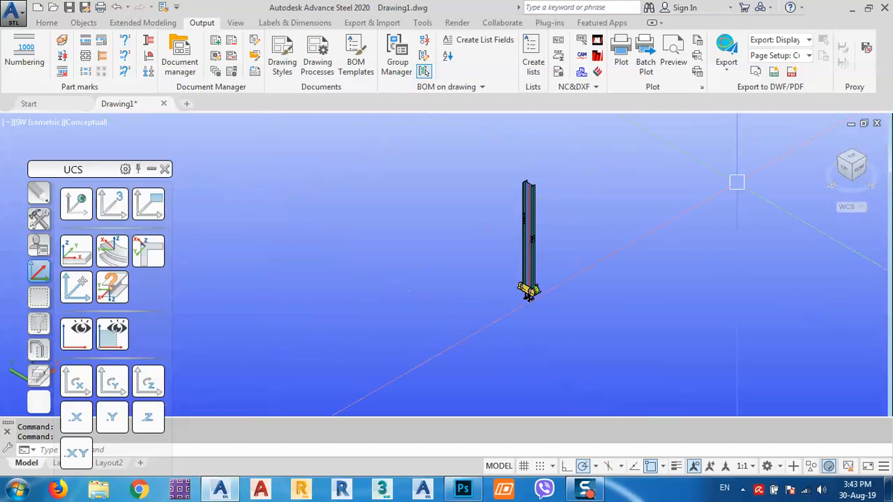
click(852, 168)
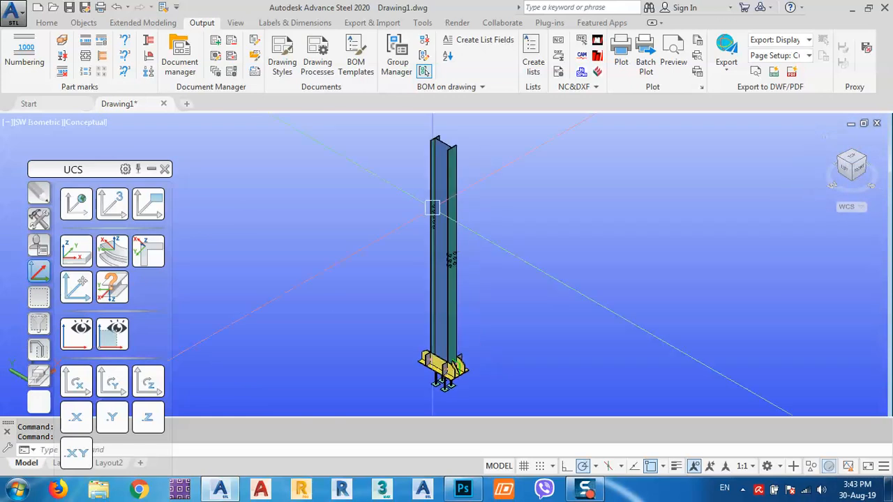
click(145, 206)
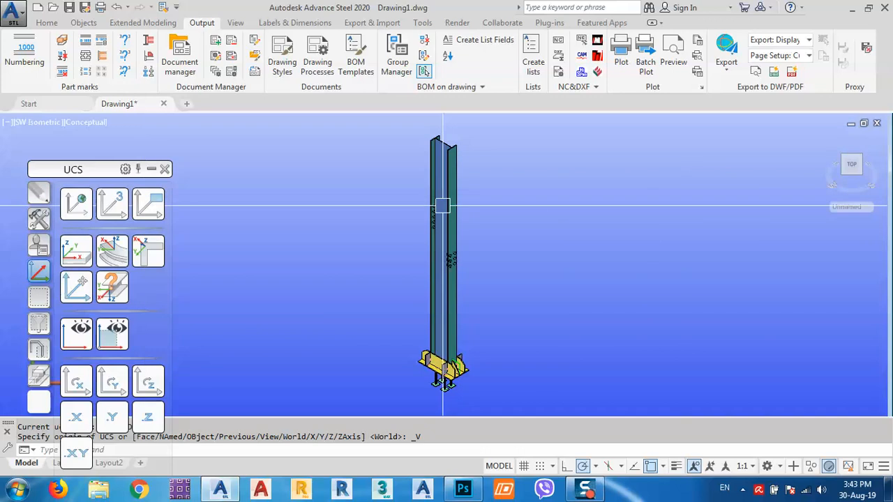